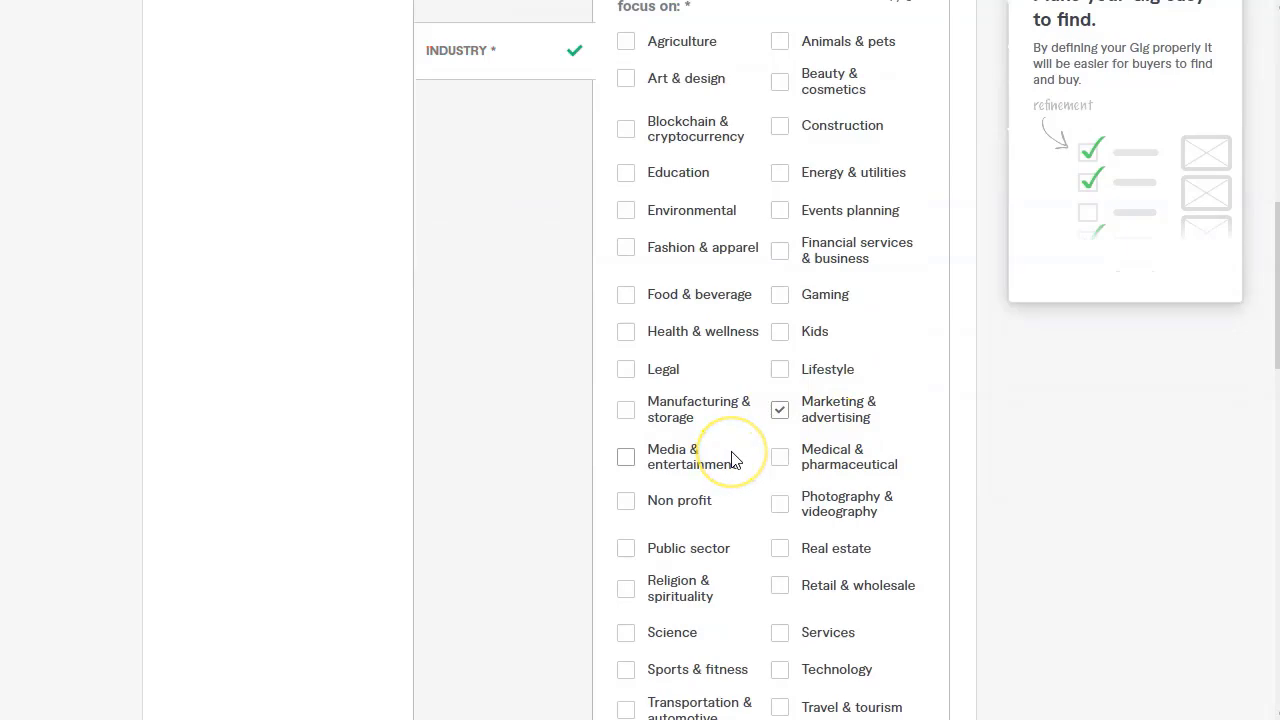
Save the gig overview with the Marketing & advertising industry and the four search tags, and continue to pricing.
scroll(732, 460, "down", 1)
scroll(732, 460, "down", 2)
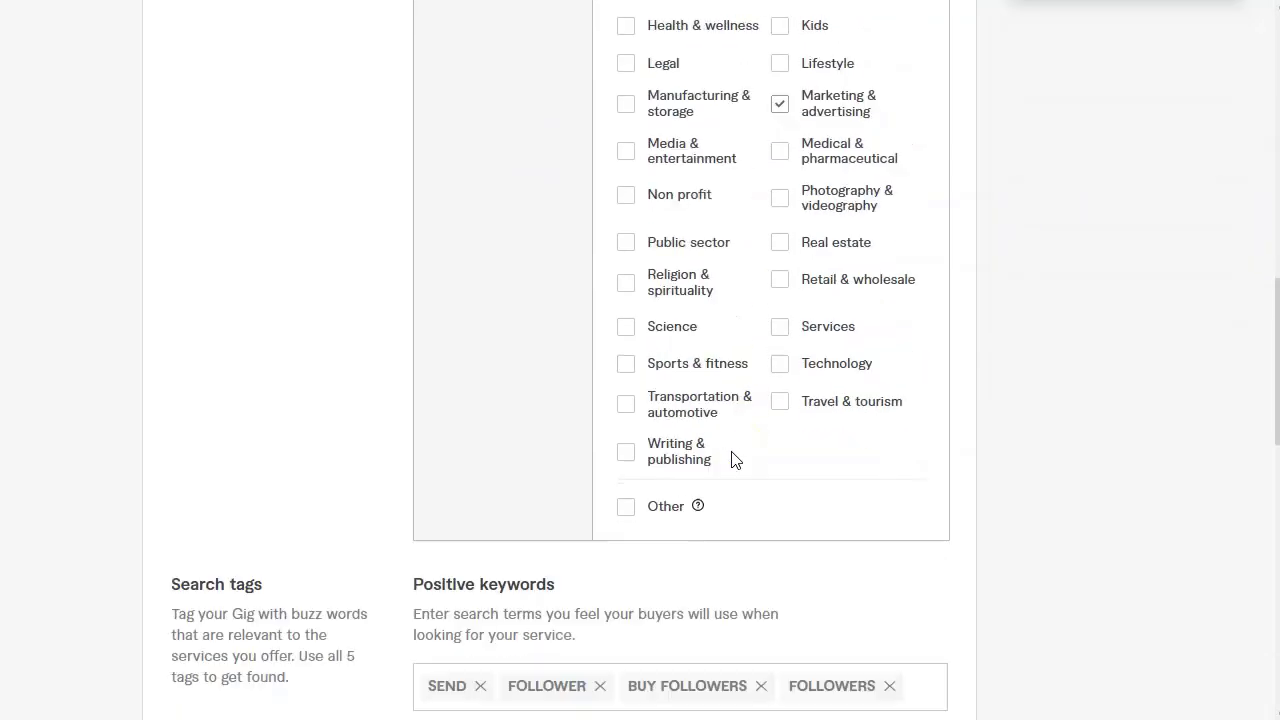
scroll(732, 460, "down", 2)
scroll(700, 605, "down", 2)
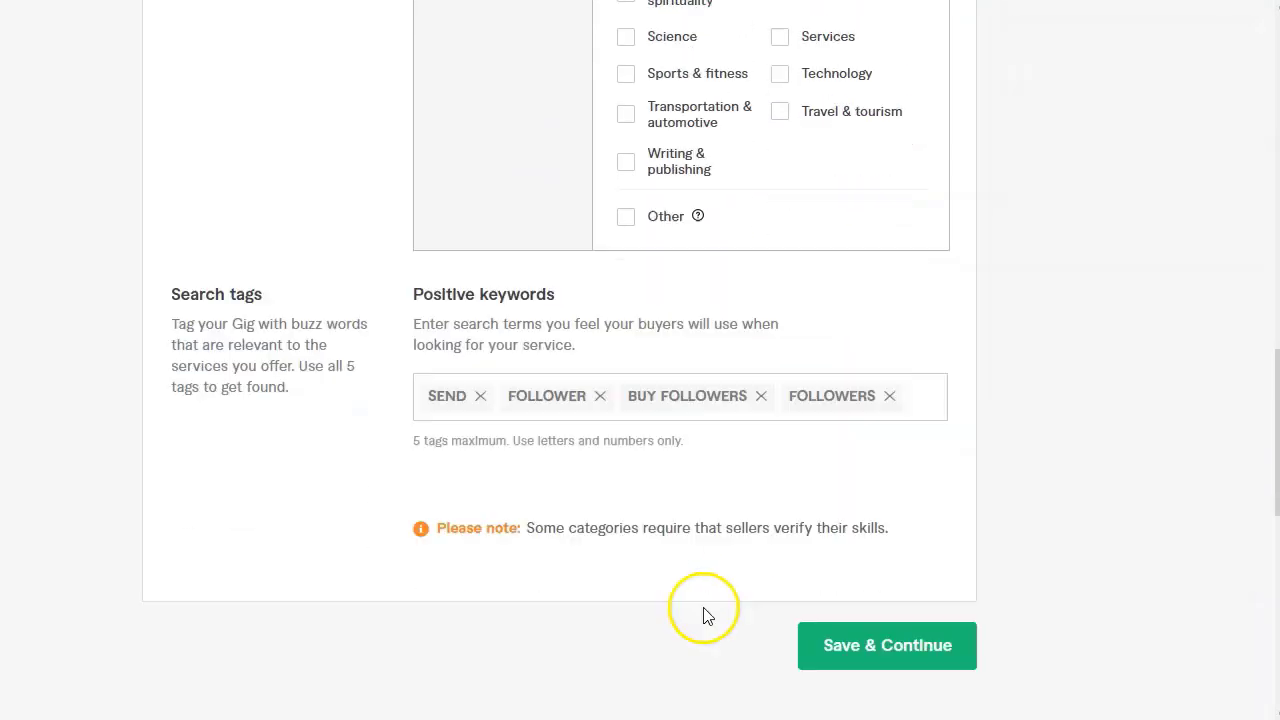
left_click(872, 528)
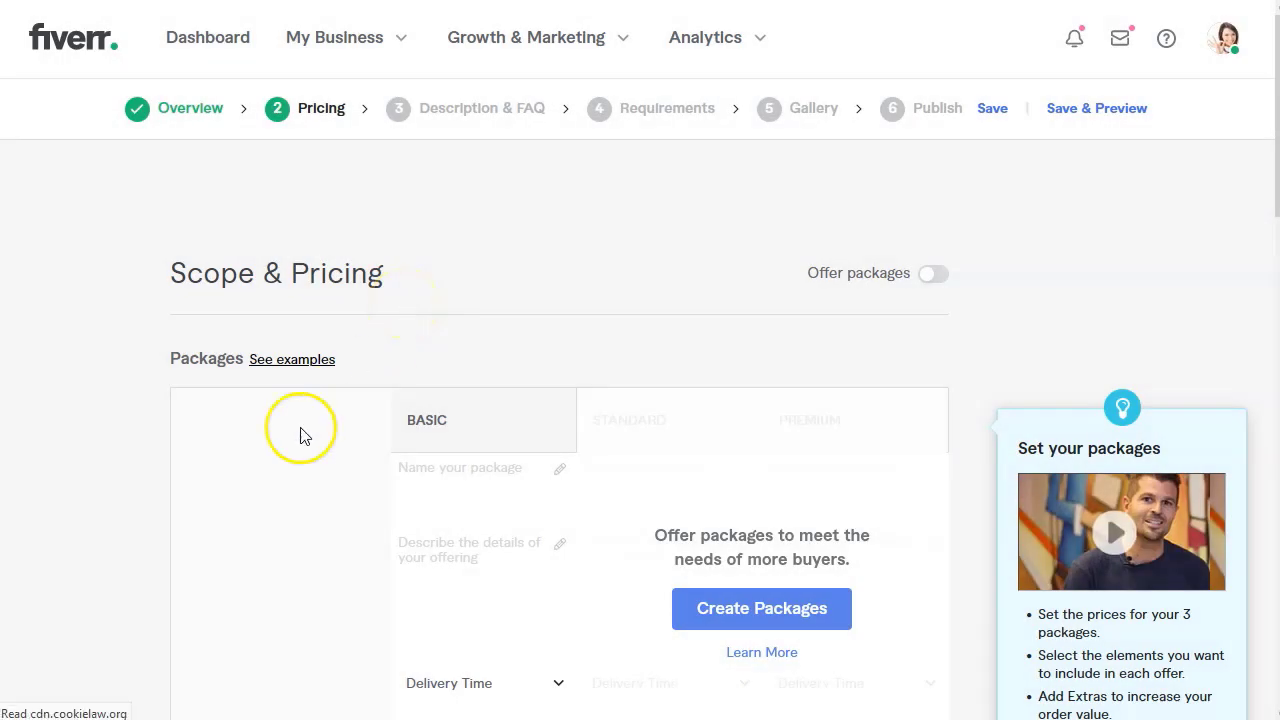
Enable the three-package offer with Basic, Standard and Premium columns for the gig.
scroll(300, 429, "down", 2)
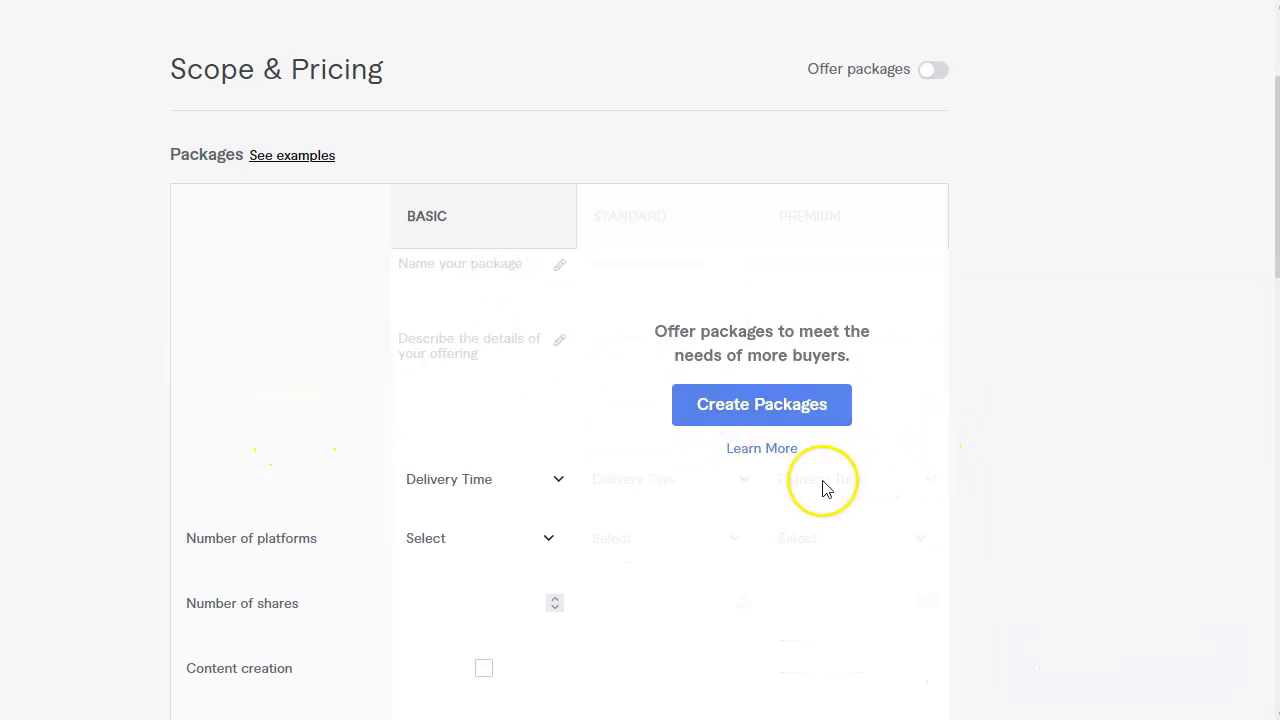
scroll(440, 303, "down", 2)
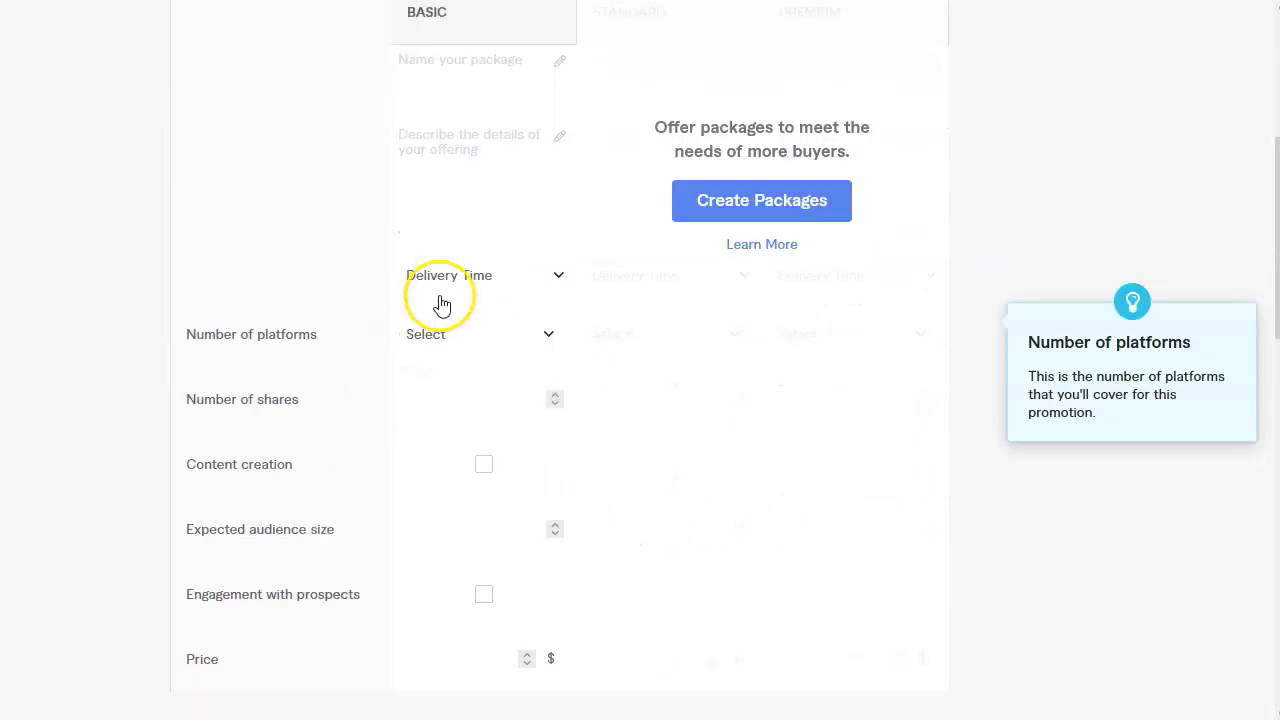
left_click(773, 204)
scroll(597, 466, "down", 1)
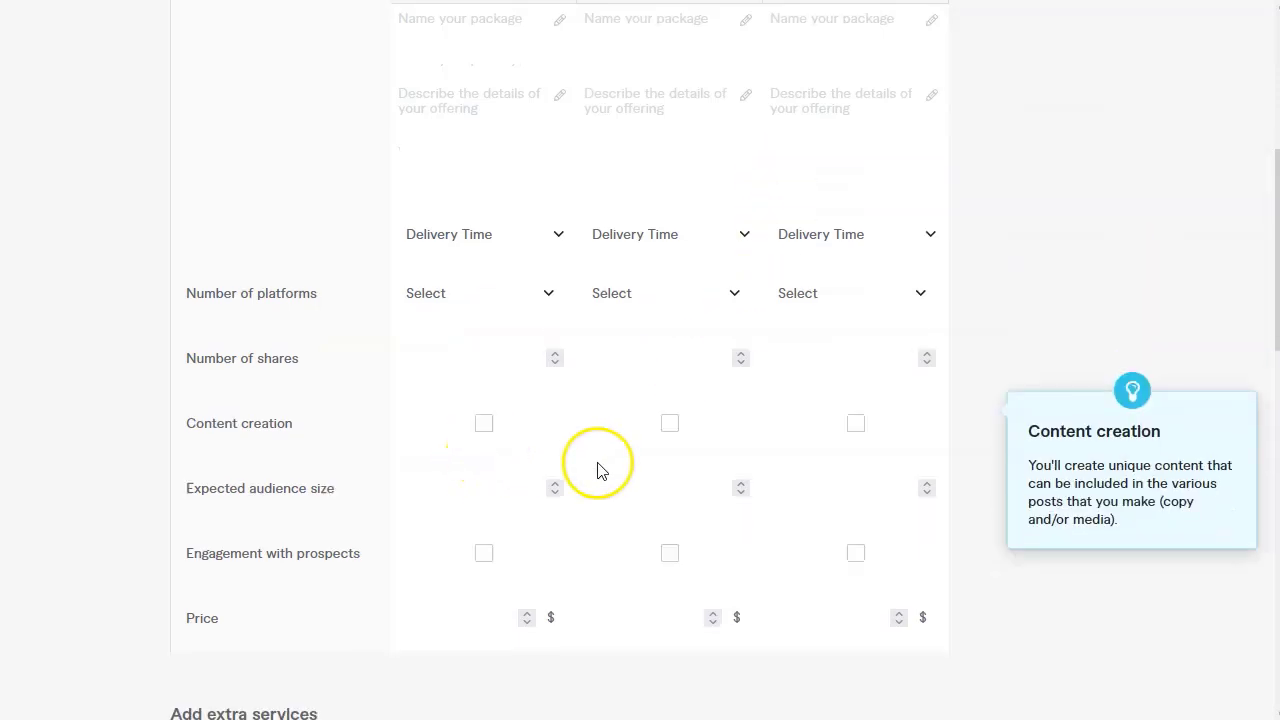
Set the Basic package's delivery time to 1 day.
scroll(604, 430, "up", 4)
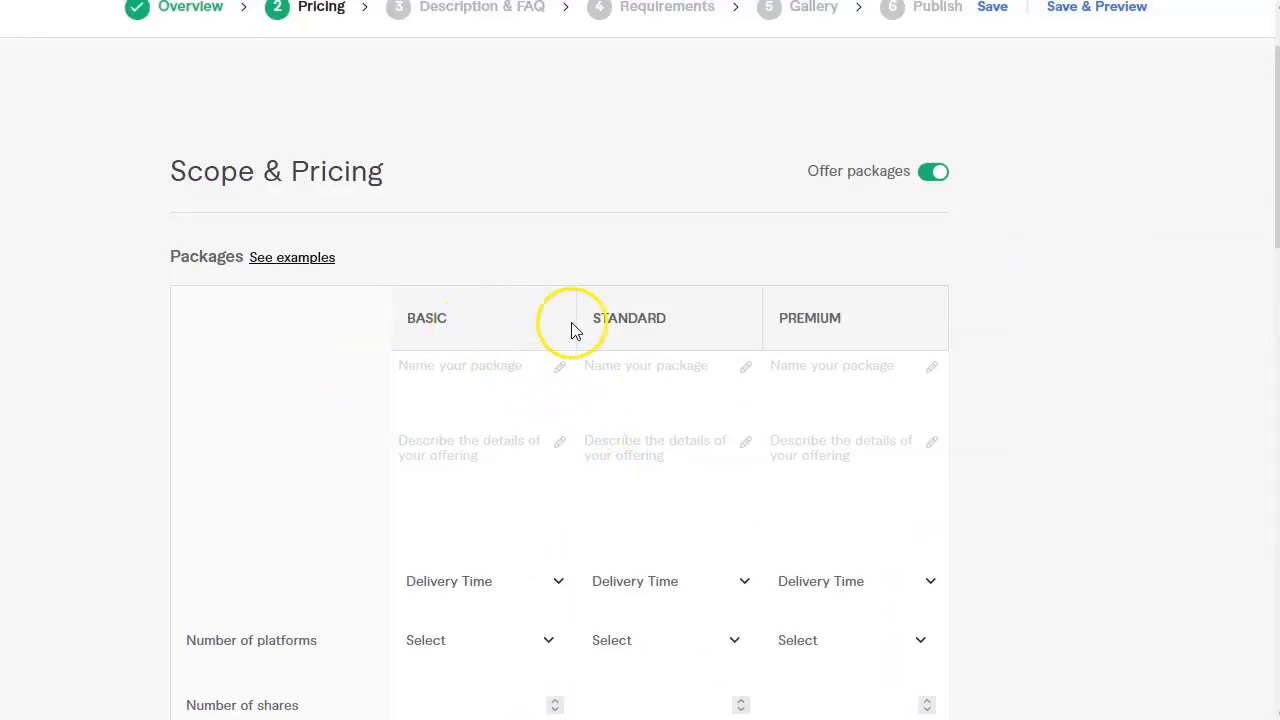
scroll(470, 450, "down", 2)
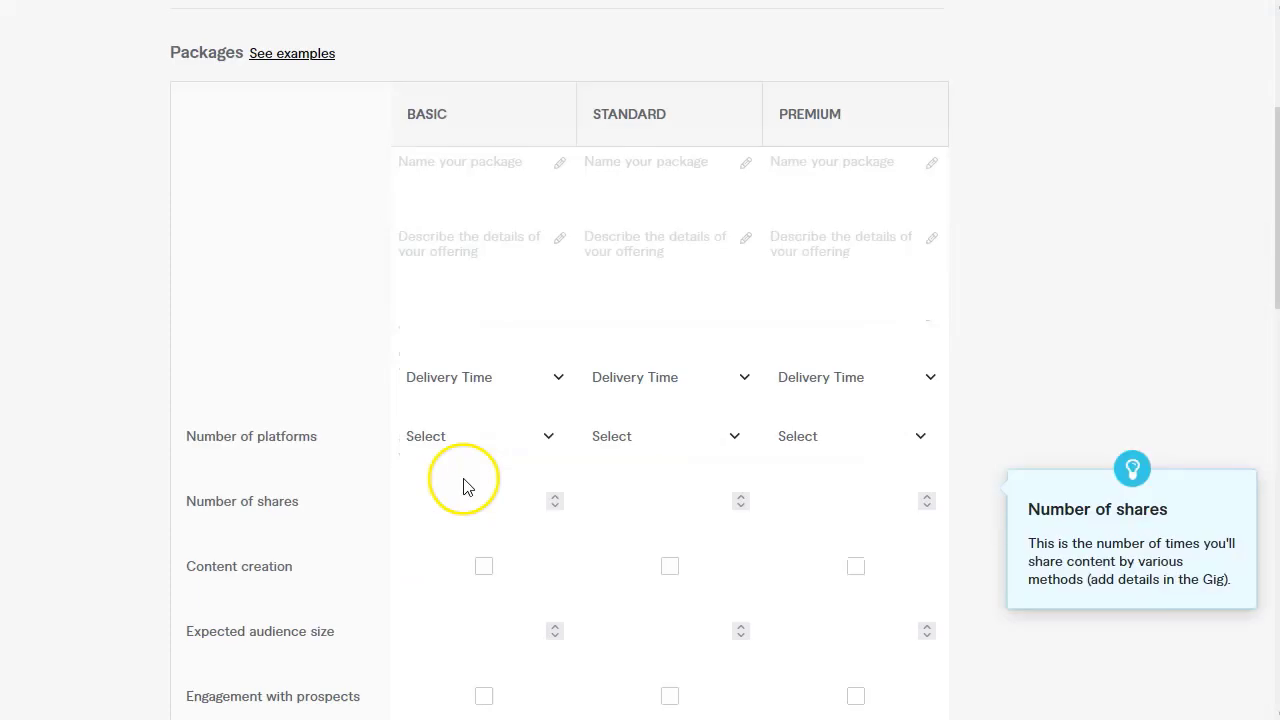
left_click(560, 378)
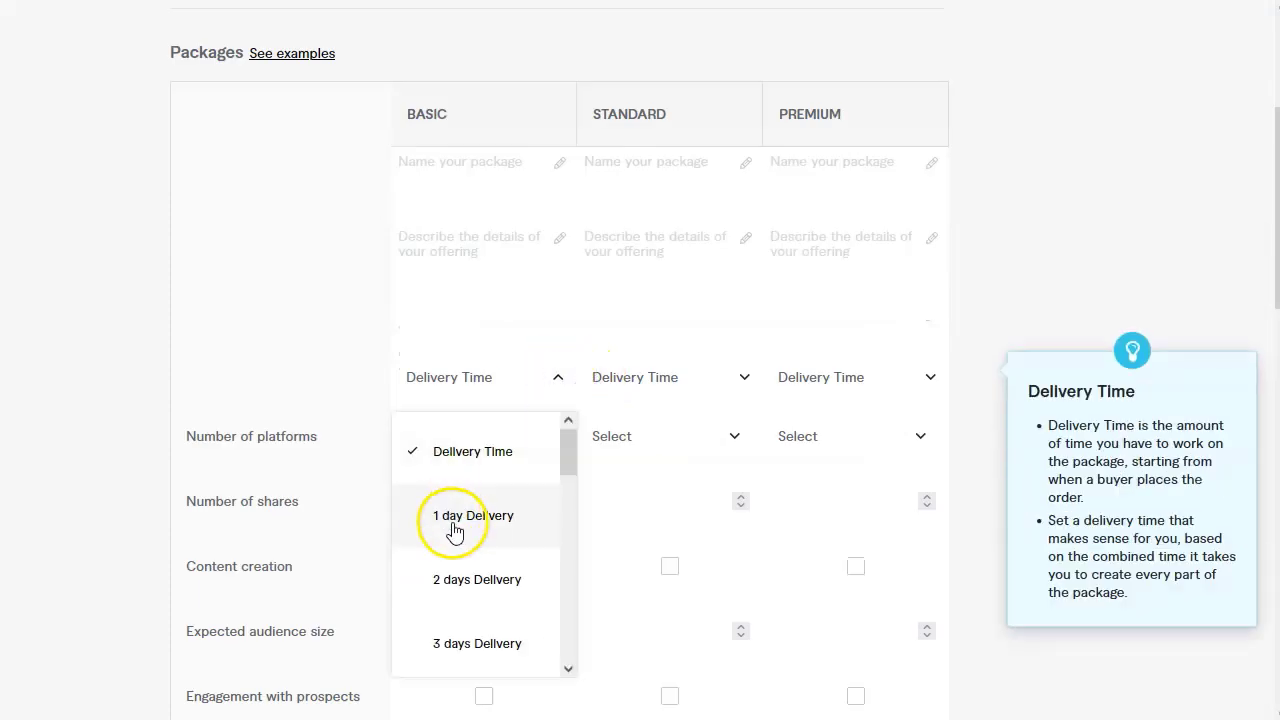
left_click(455, 518)
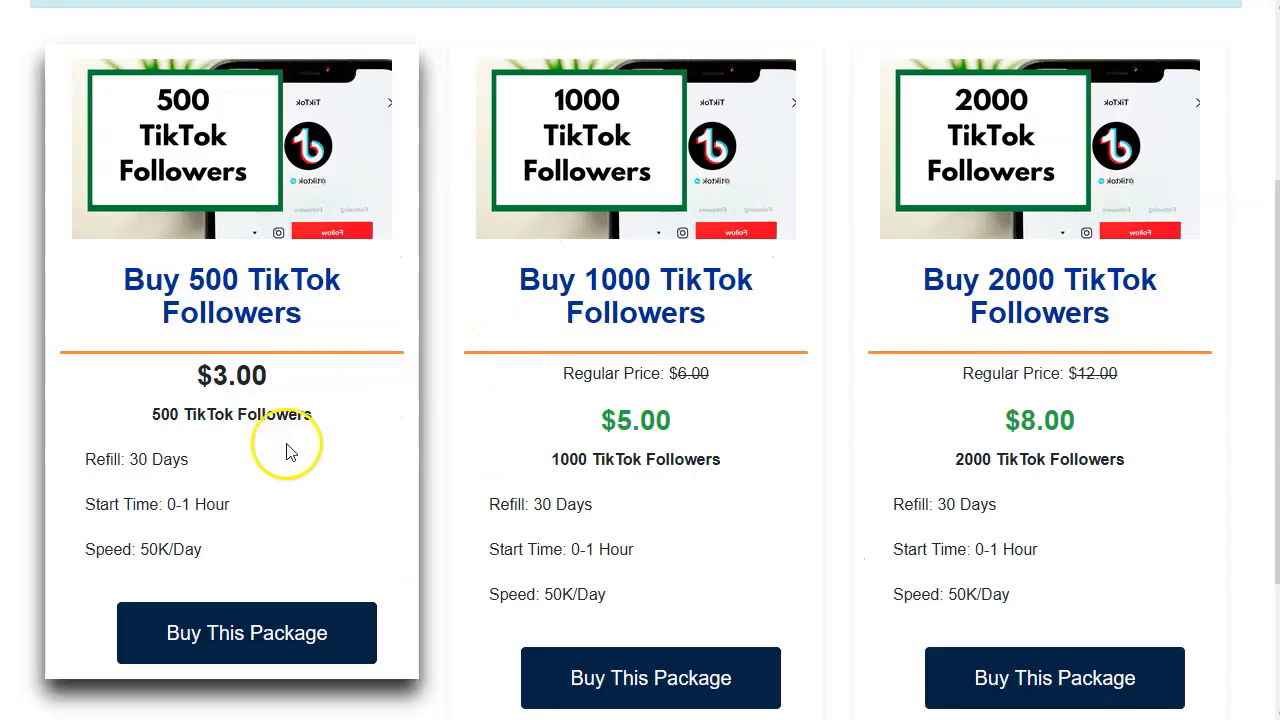
Switch to the TikTok followers shop page and examine the 500-follower package's refill period, start time and speed.
scroll(286, 451, "down", 1)
left_click_drag(122, 357, 210, 362)
left_click(210, 362)
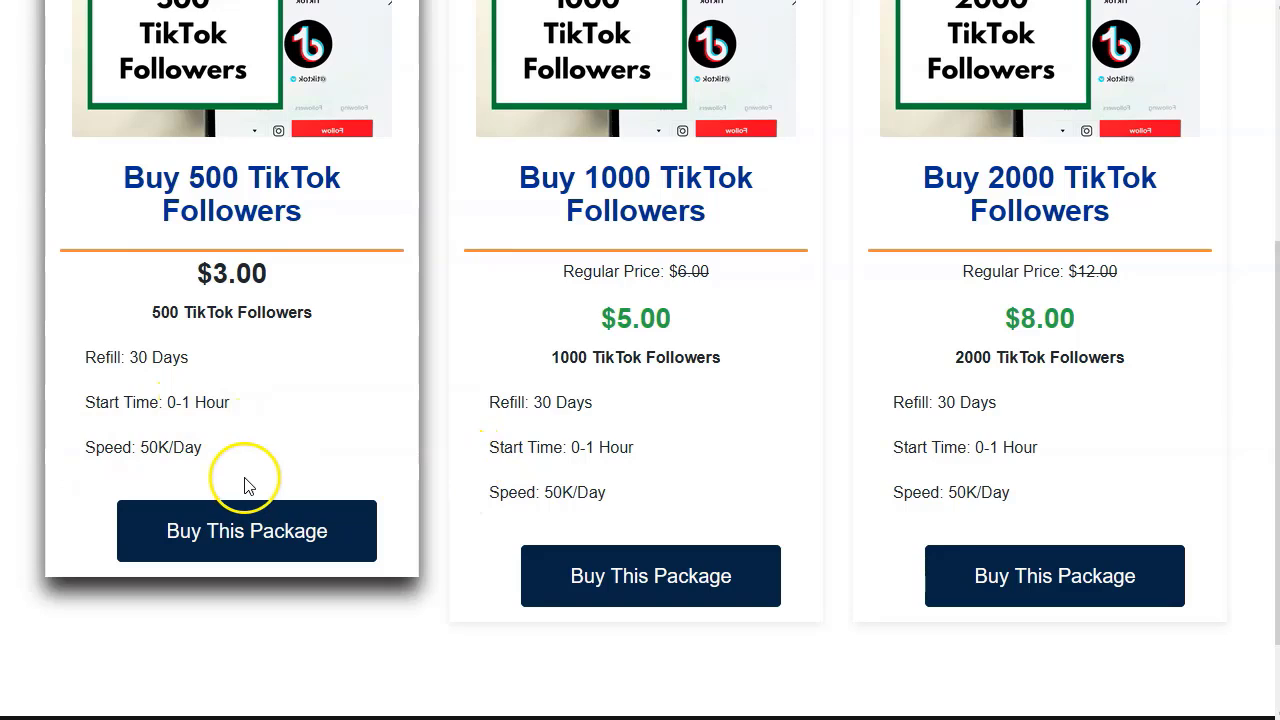
left_click(220, 457)
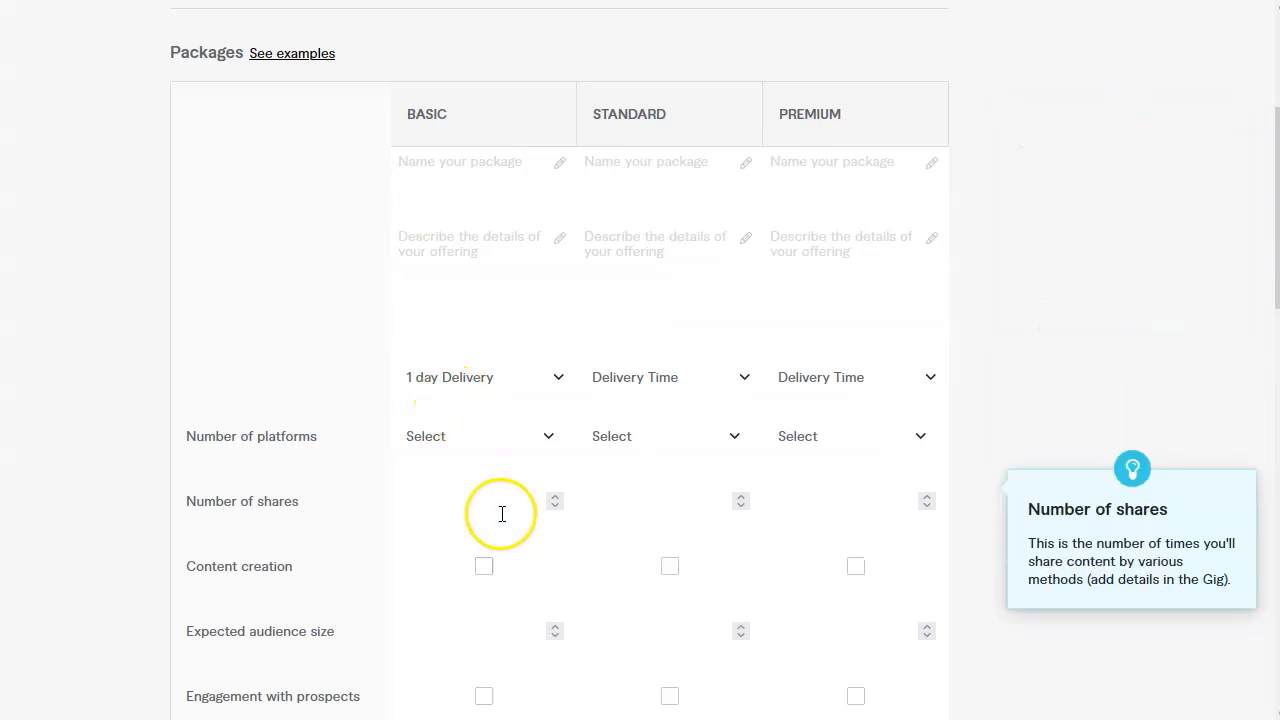
Back in the gig pricing, set the Basic package to 1 platform and include content creation and engagement with prospects.
scroll(500, 514, "down", 2)
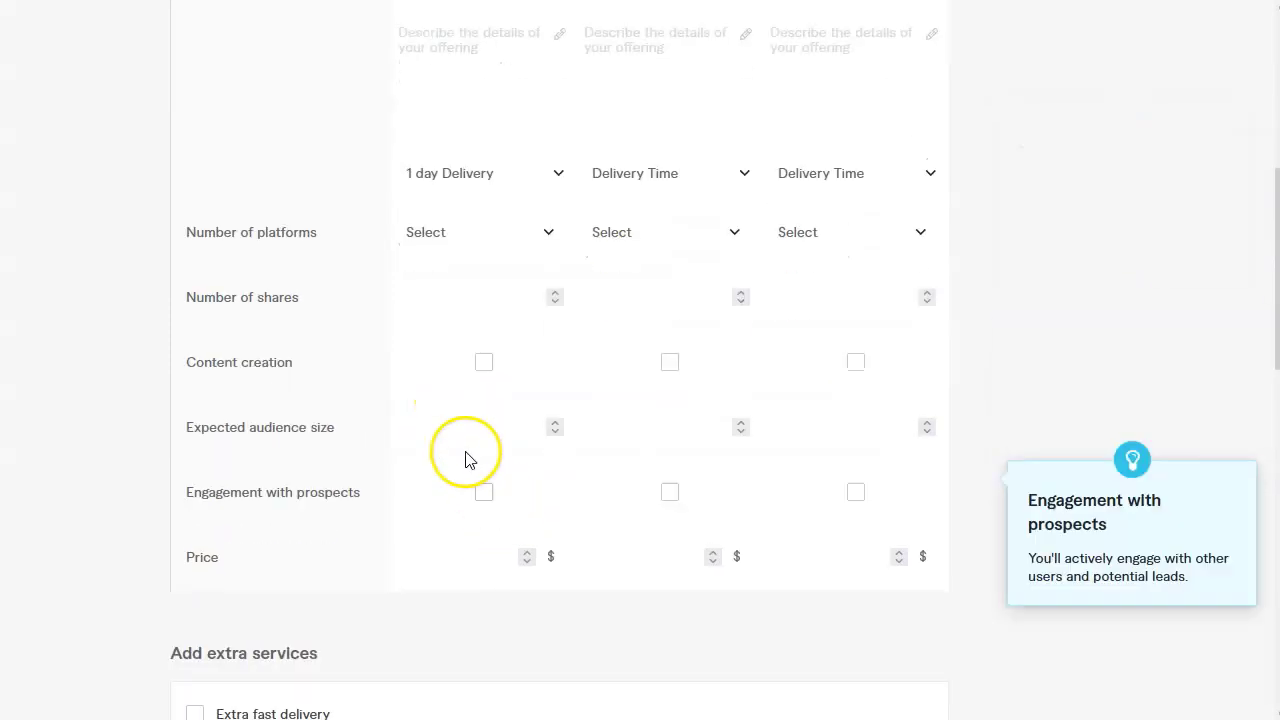
left_click(547, 236)
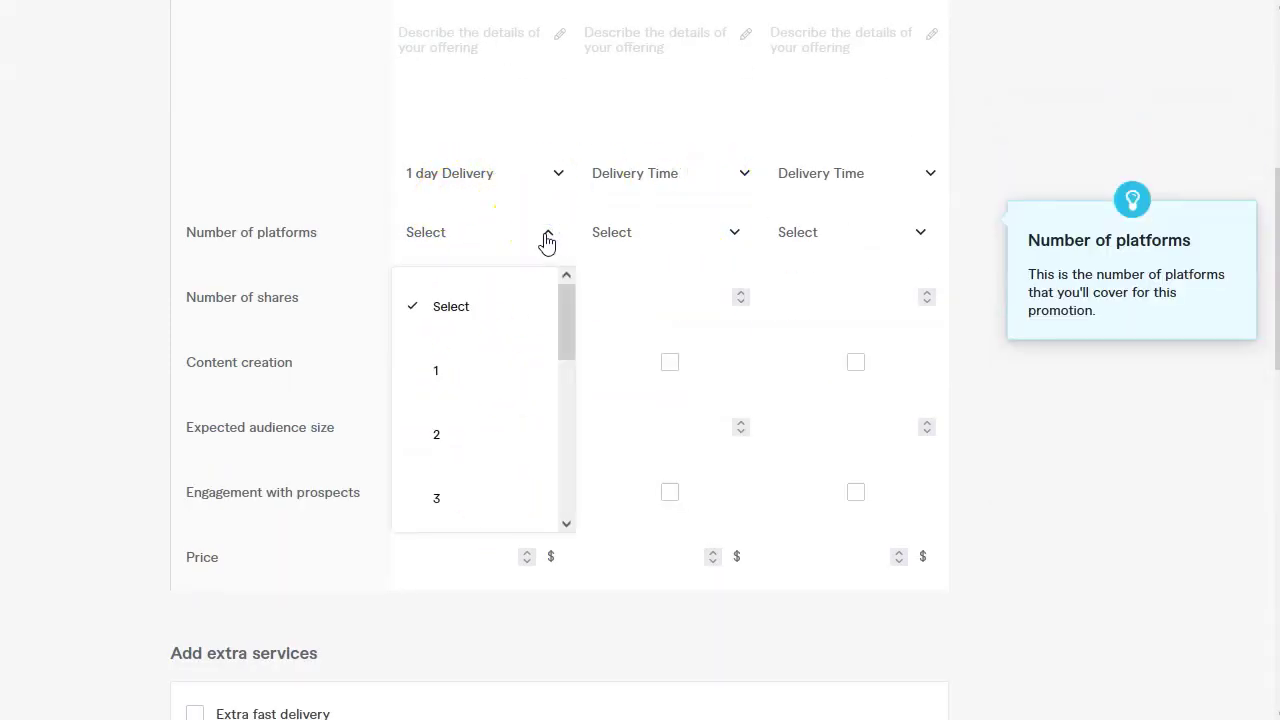
left_click(460, 374)
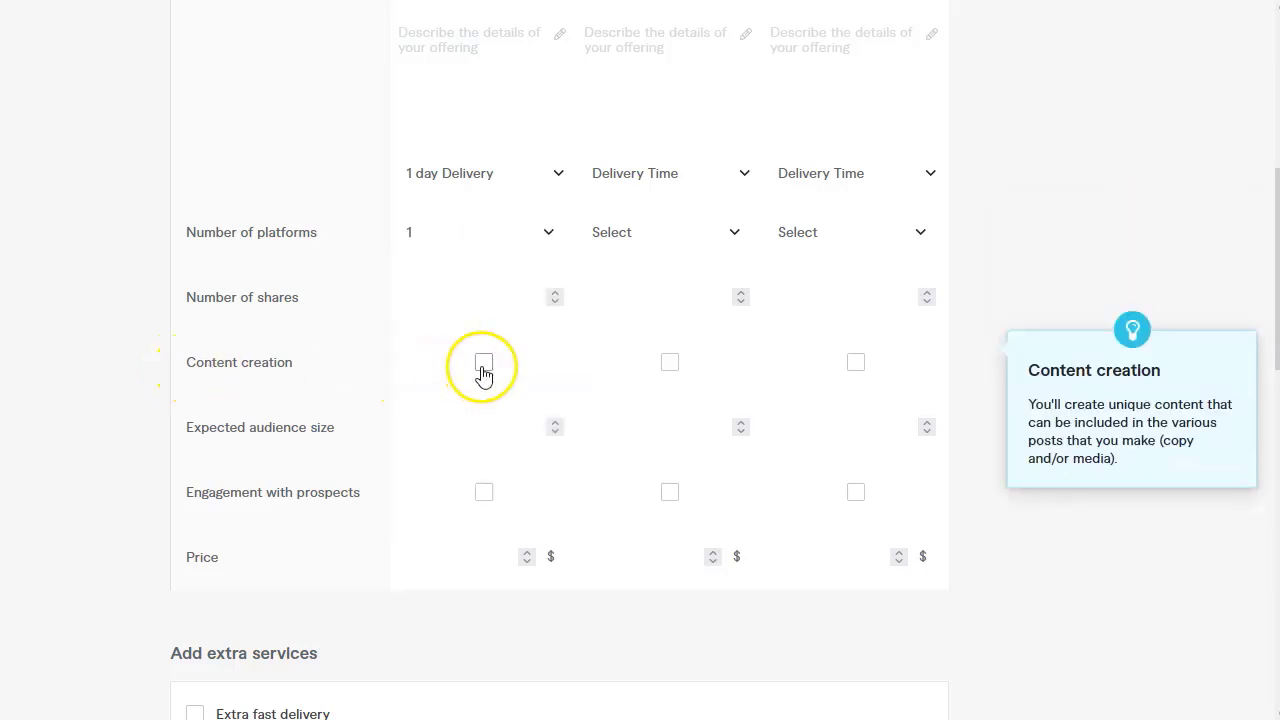
scroll(483, 373, "down", 1)
left_click(486, 388)
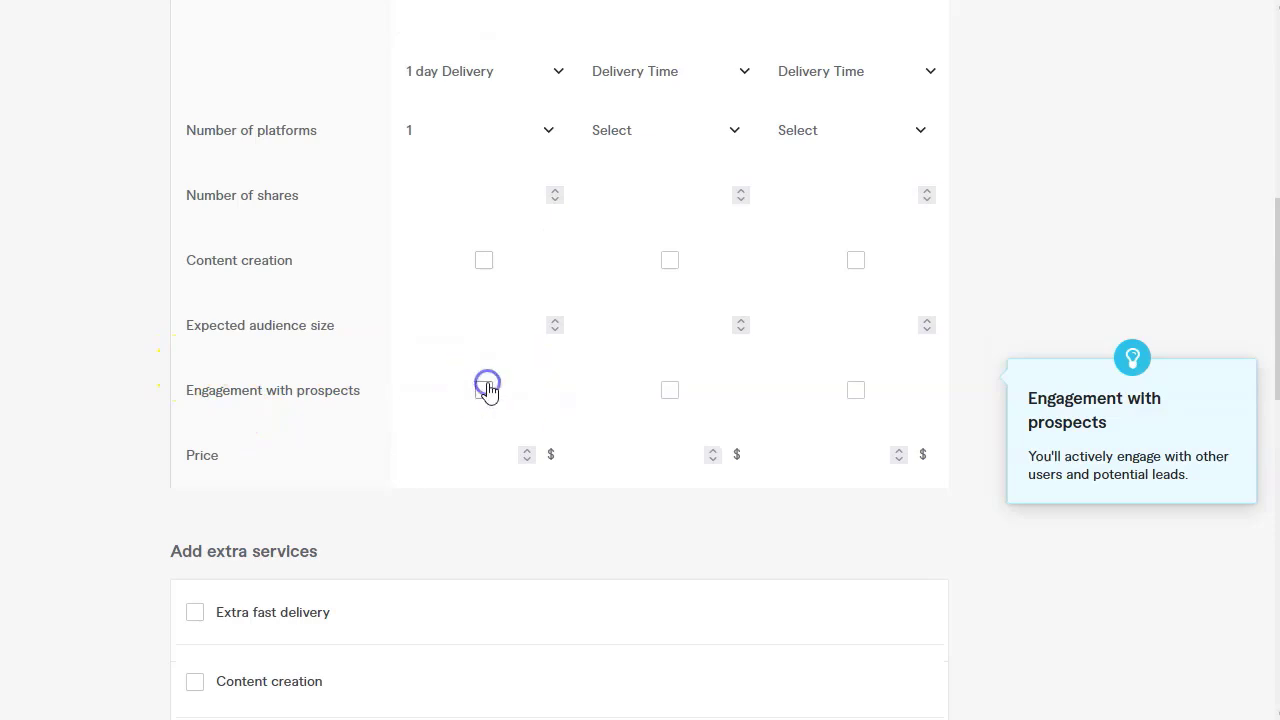
left_click(484, 268)
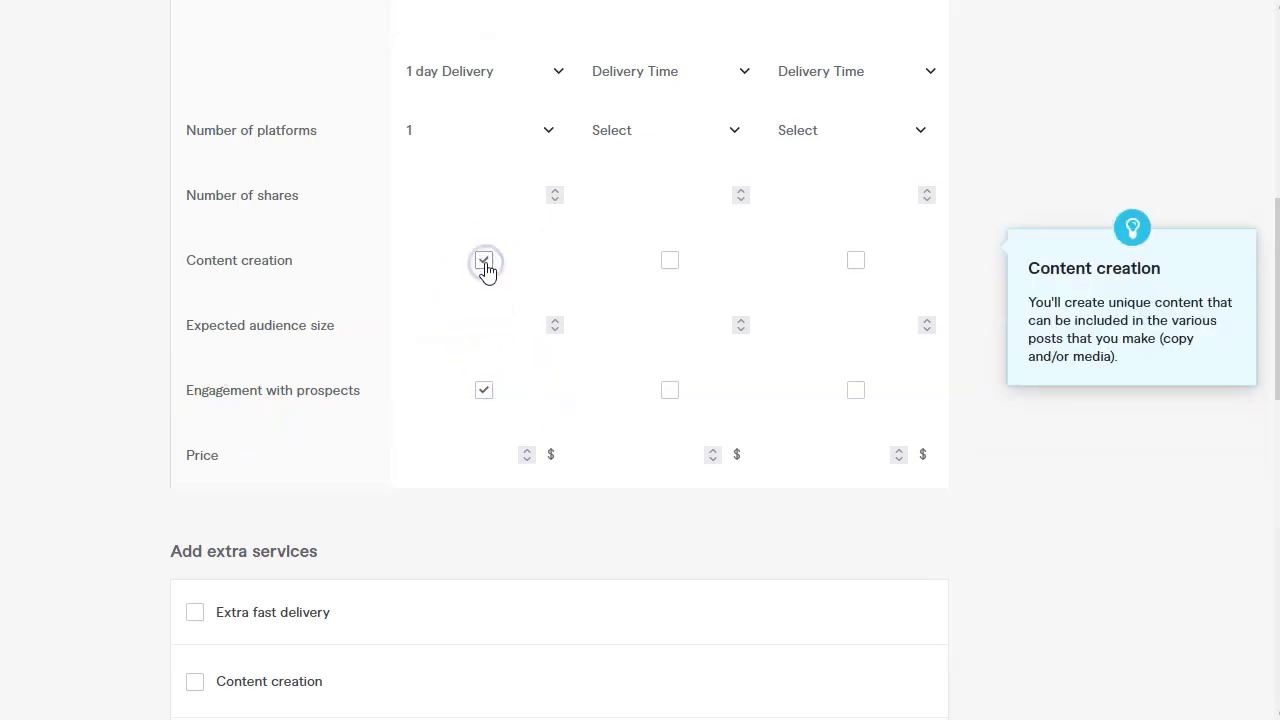
Check the 500-follower package's price on the shop page and set the Basic package's price to $5.
left_click(463, 374)
mouse_move(420, 488)
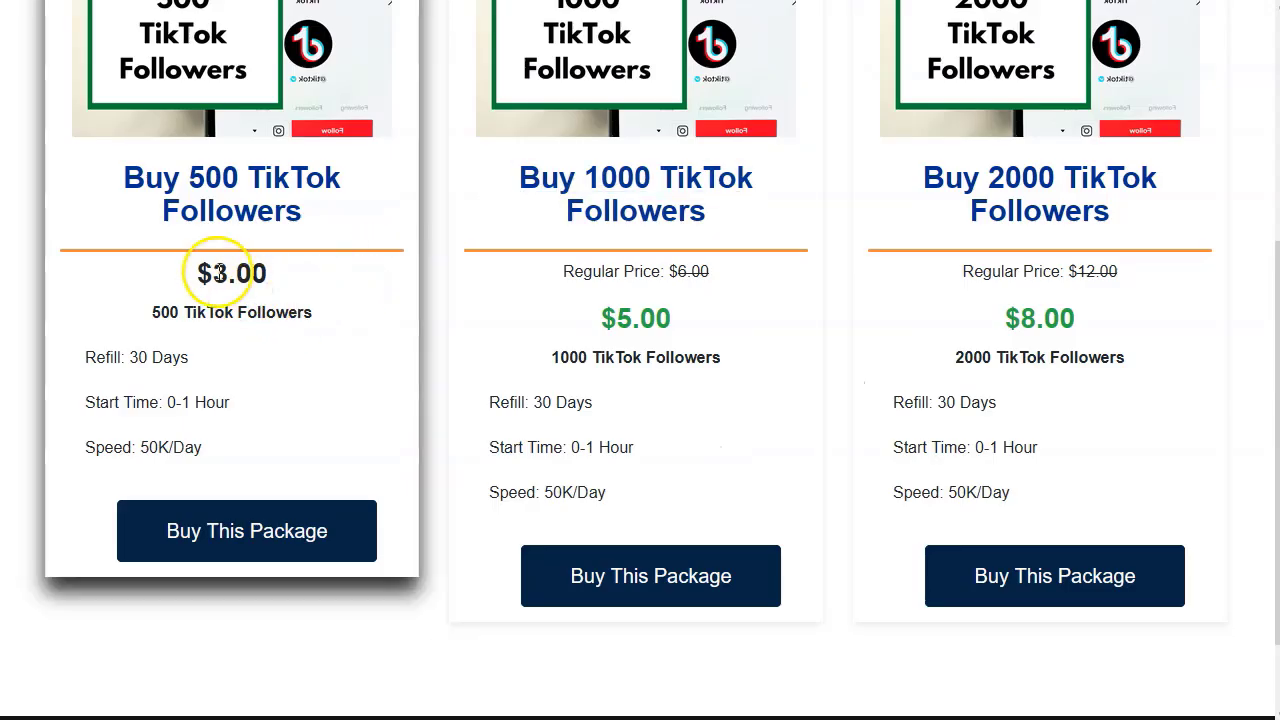
left_click_drag(193, 278, 280, 277)
left_click(280, 277)
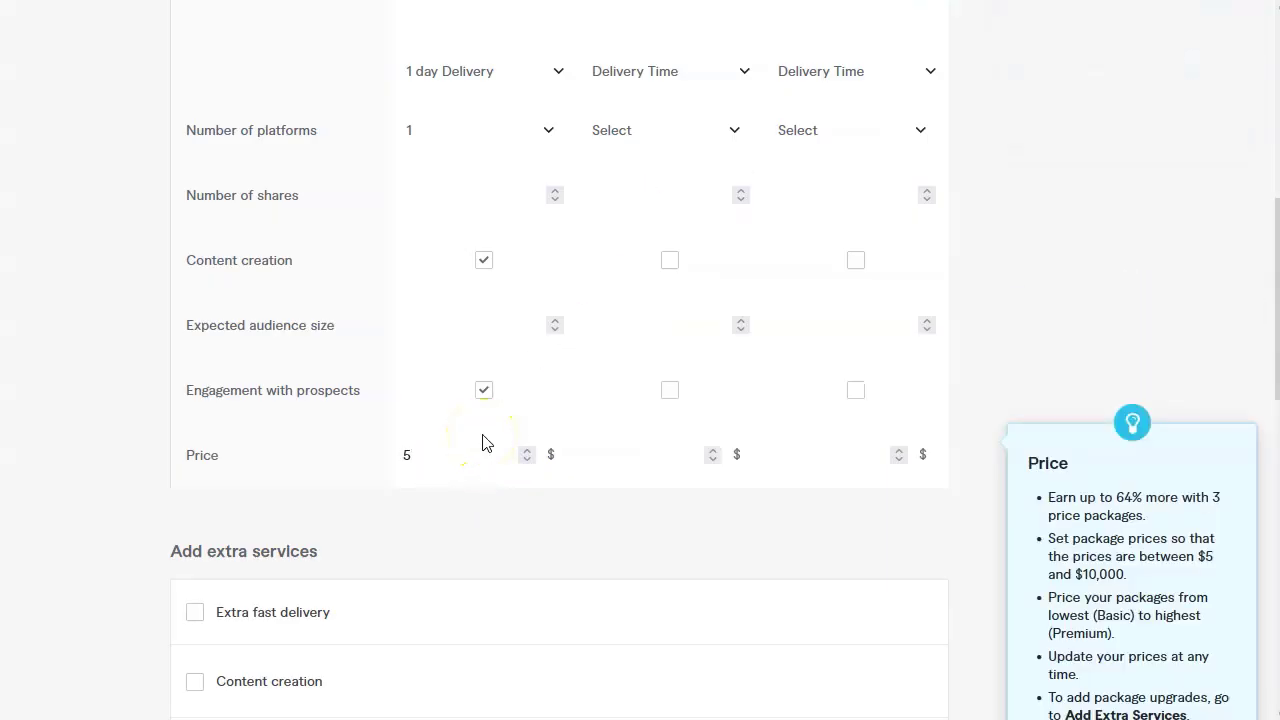
Compare the follower quantity of the shop's 500-follower package with the fields available for the Basic package.
scroll(523, 320, "up", 5)
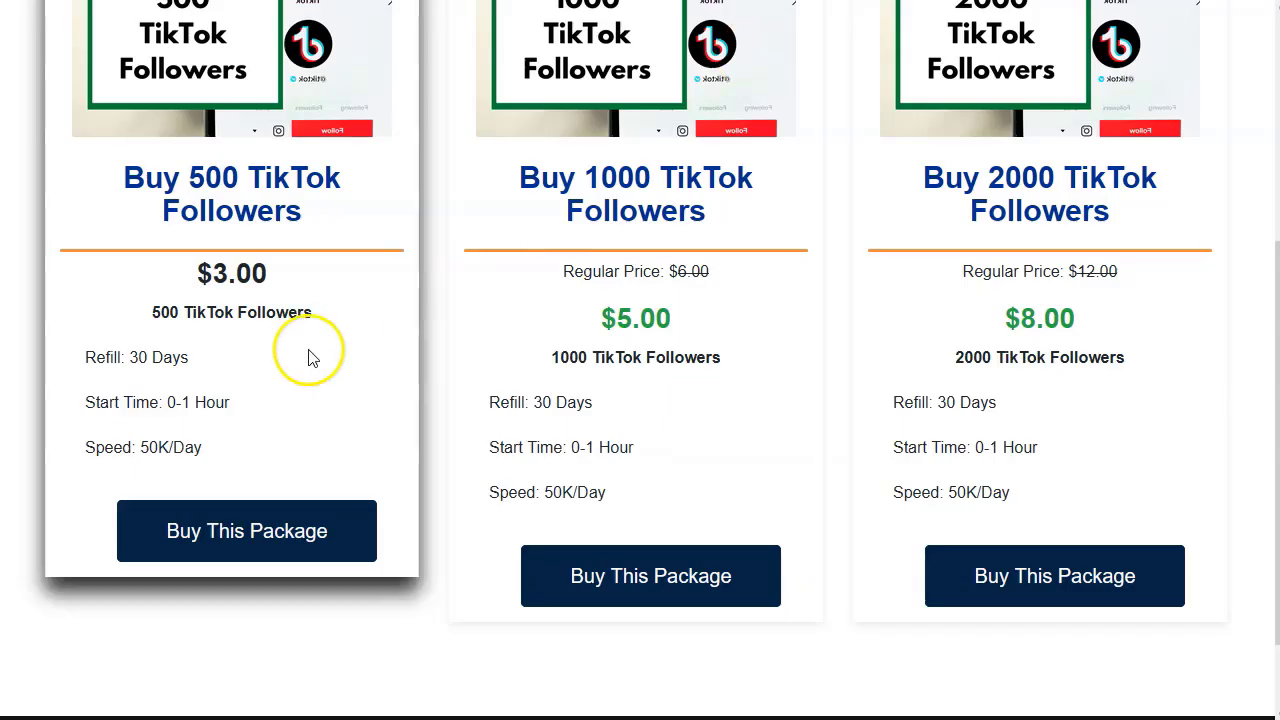
left_click_drag(152, 312, 298, 312)
left_click(301, 313)
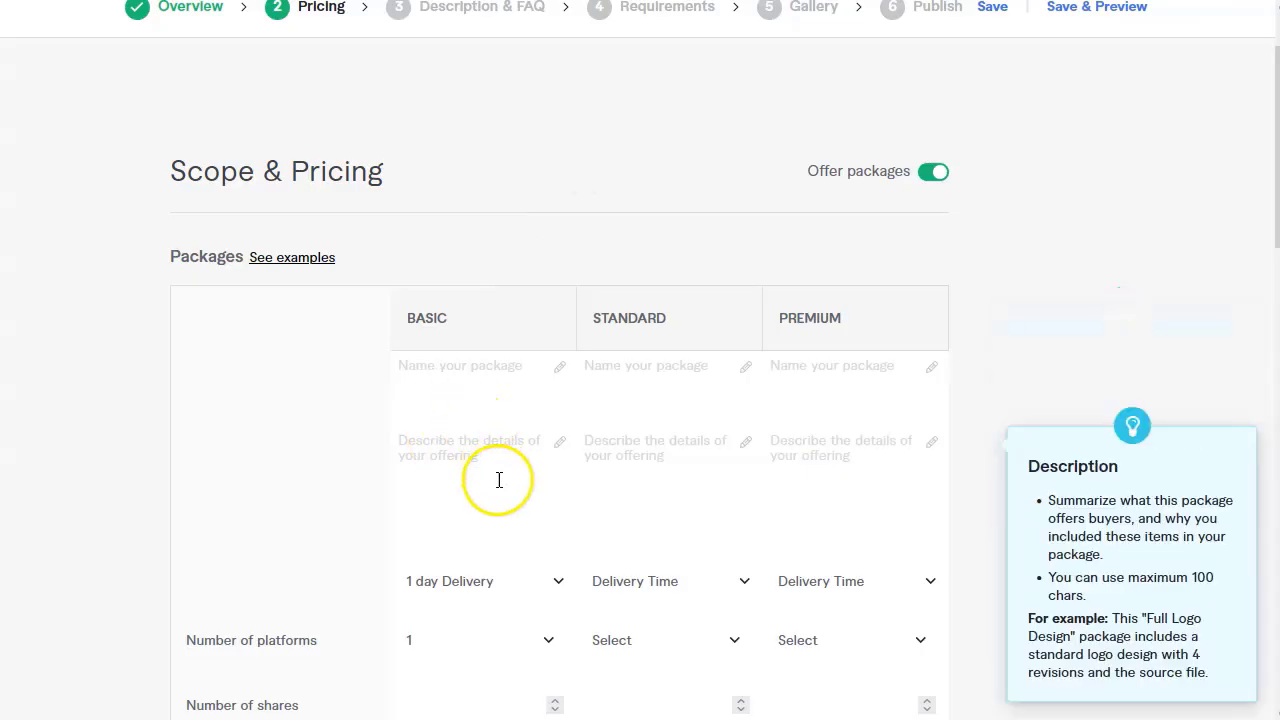
scroll(497, 480, "down", 3)
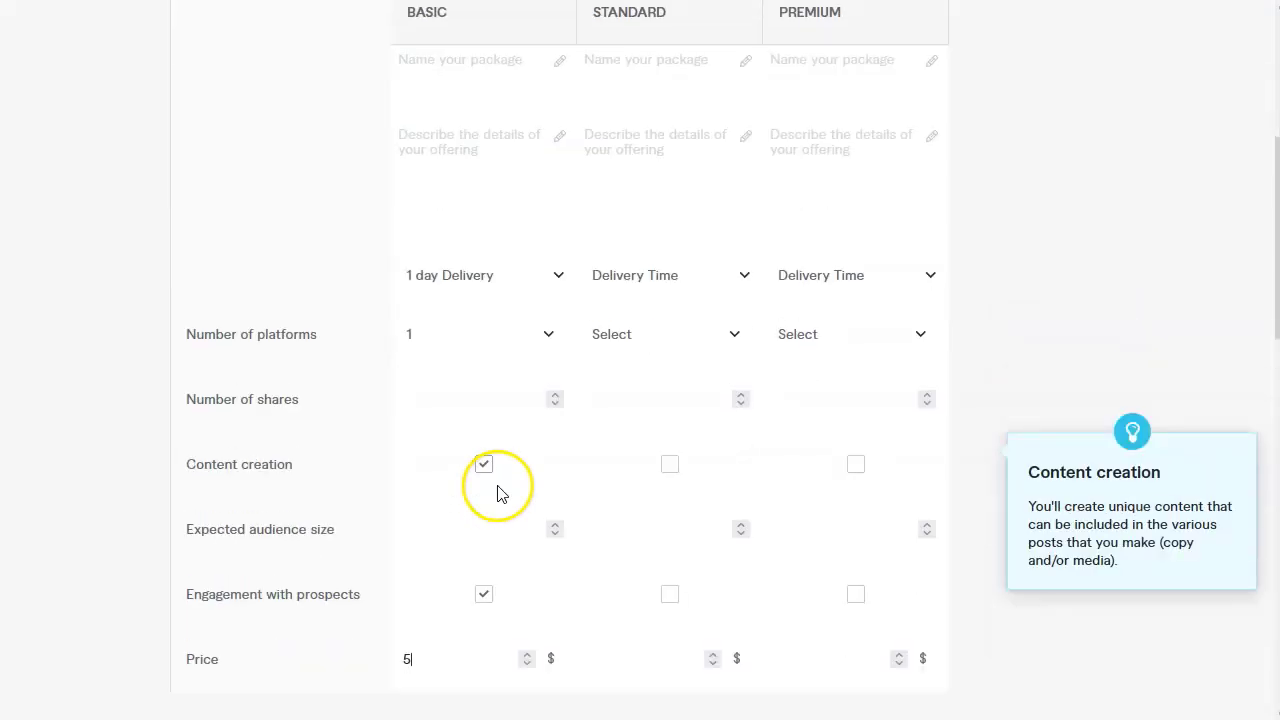
scroll(502, 494, "down", 1)
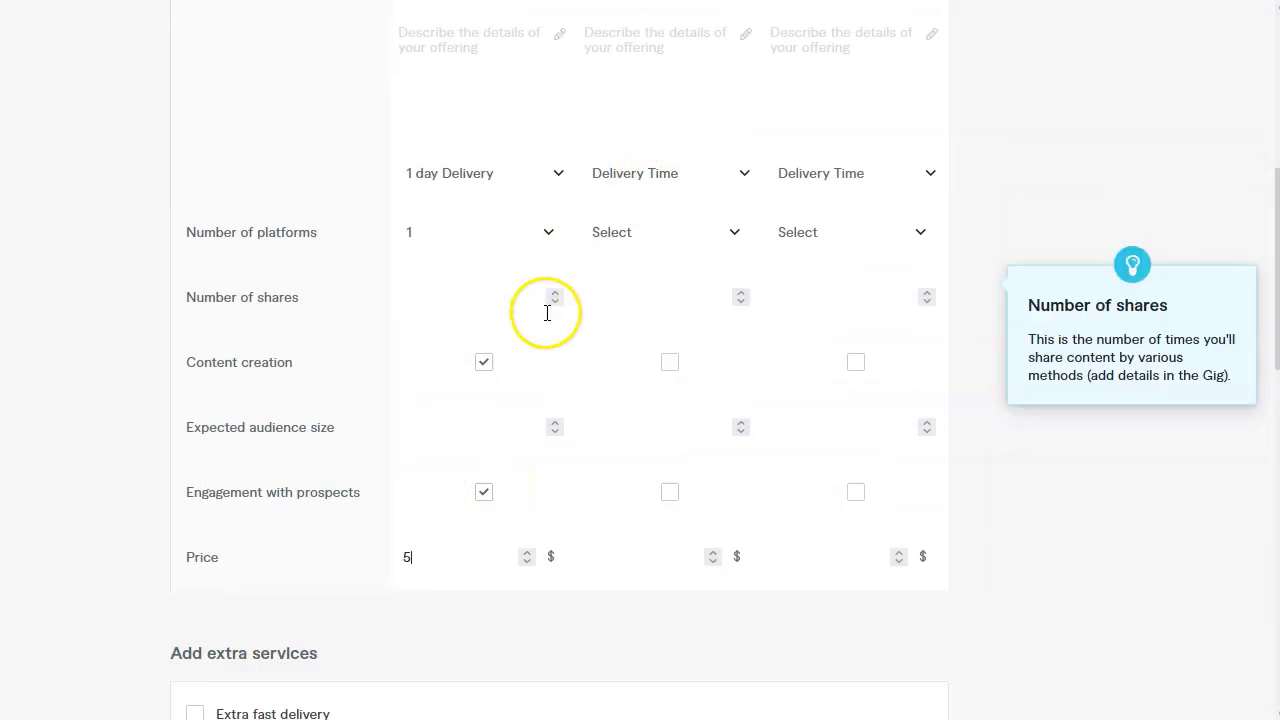
Name the three packages Basico, Standard and Premium.
scroll(543, 315, "up", 1)
scroll(687, 195, "up", 2)
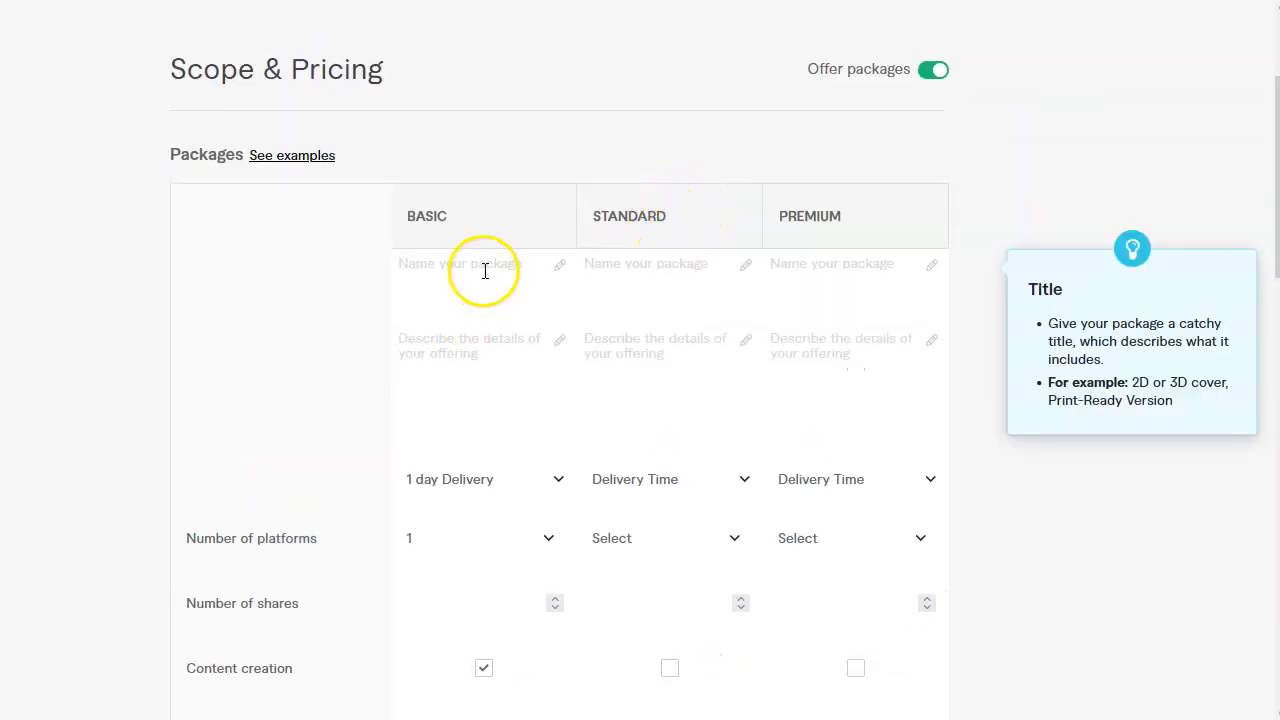
left_click(410, 262)
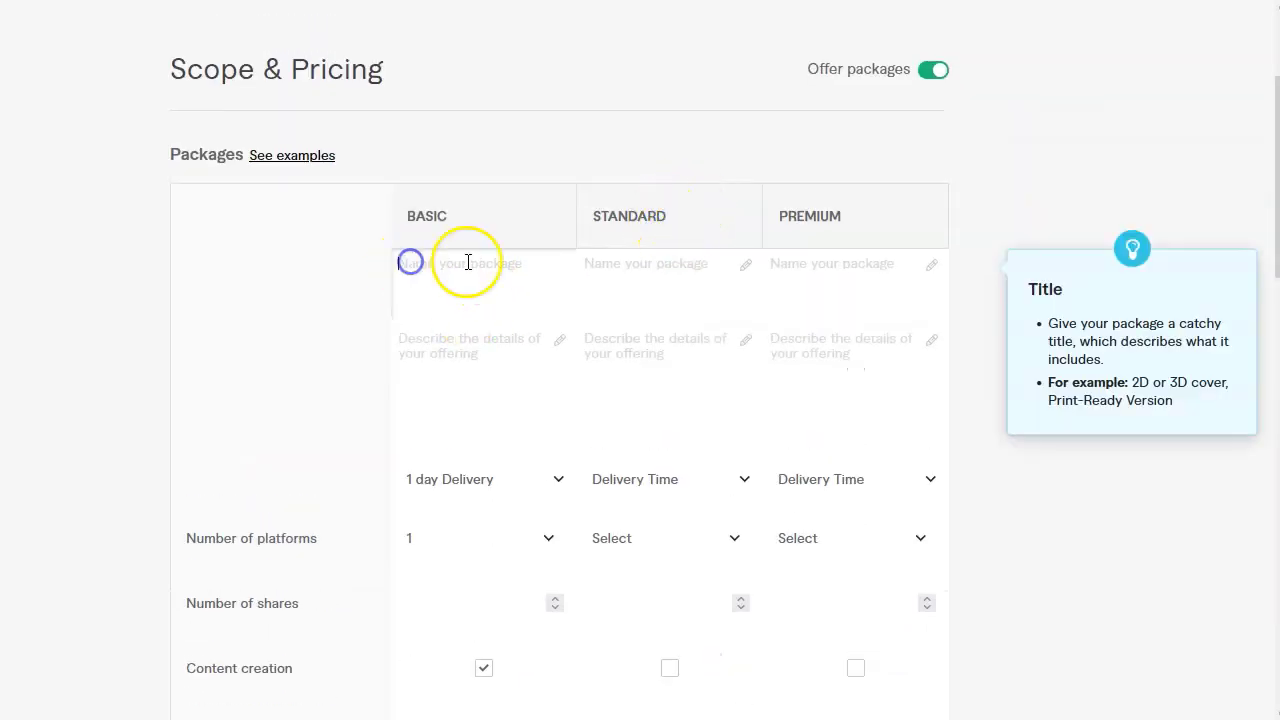
type("Basico")
left_click(640, 263)
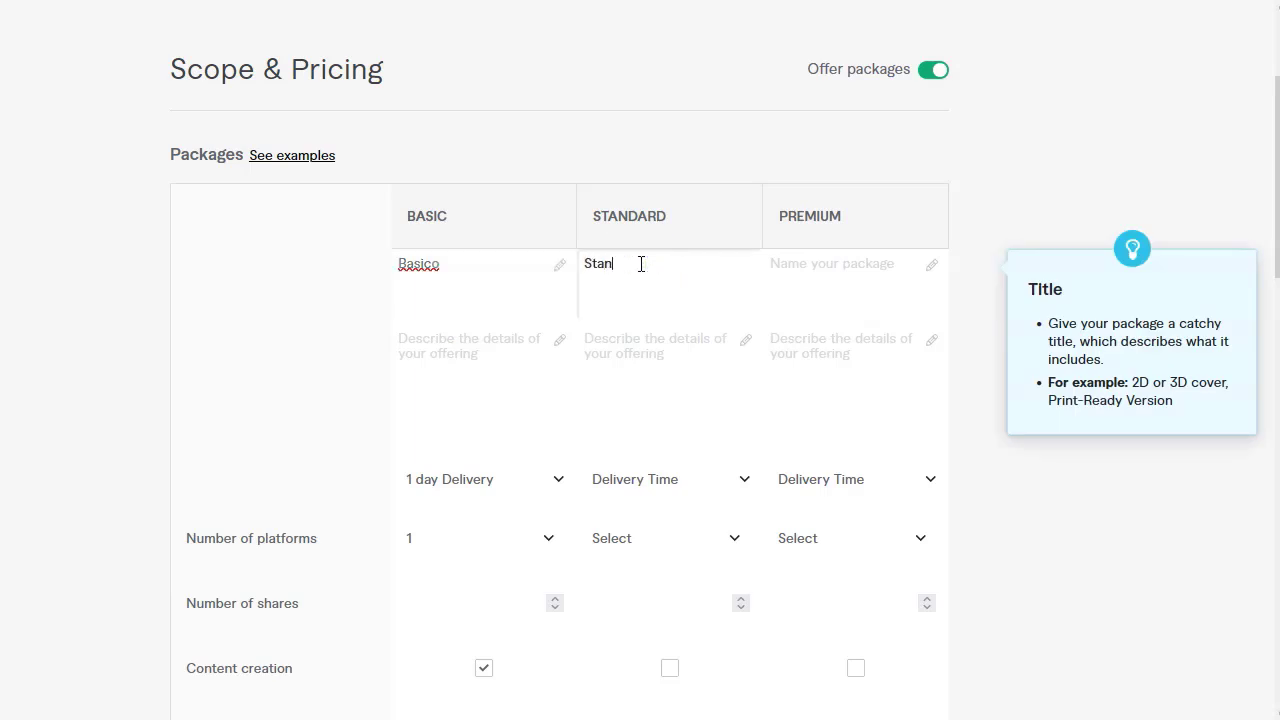
type("Standard")
left_click(858, 268)
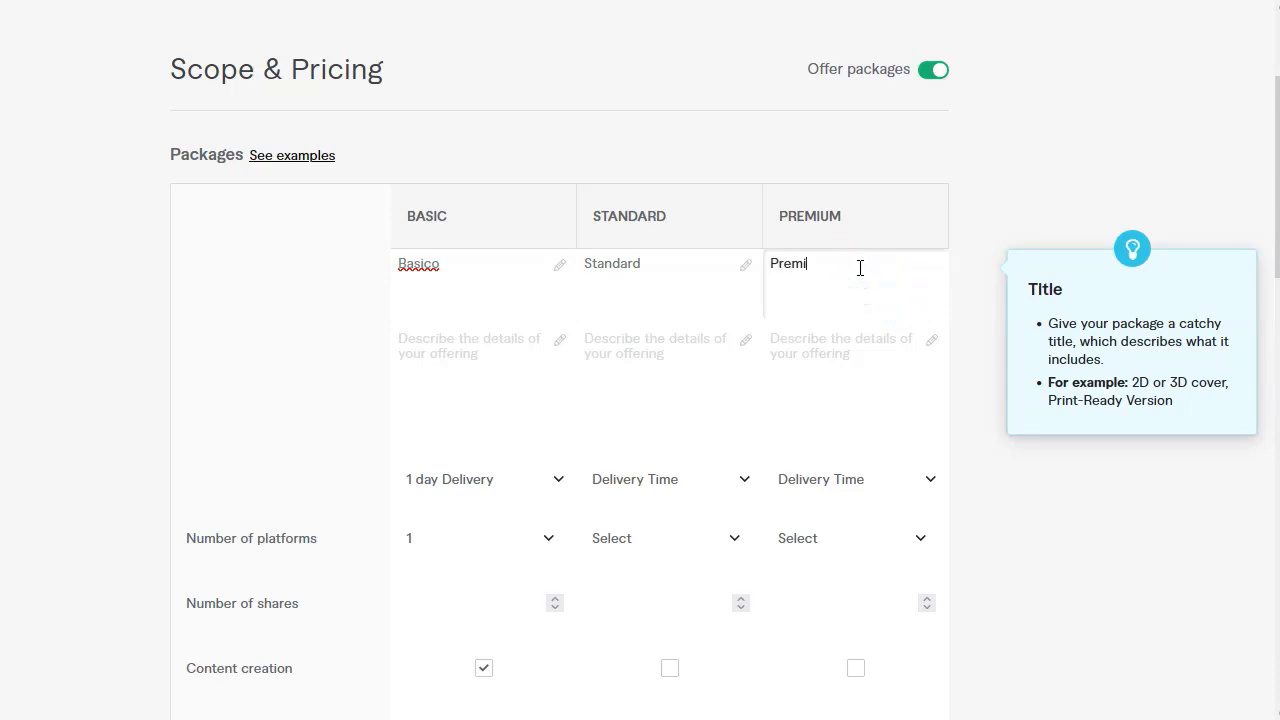
Copy the 500 TikTok Followers, Refill: 30 Days and Start Time: 0-1 Hour lines from the shop page into the Basic package's description.
left_click(512, 355)
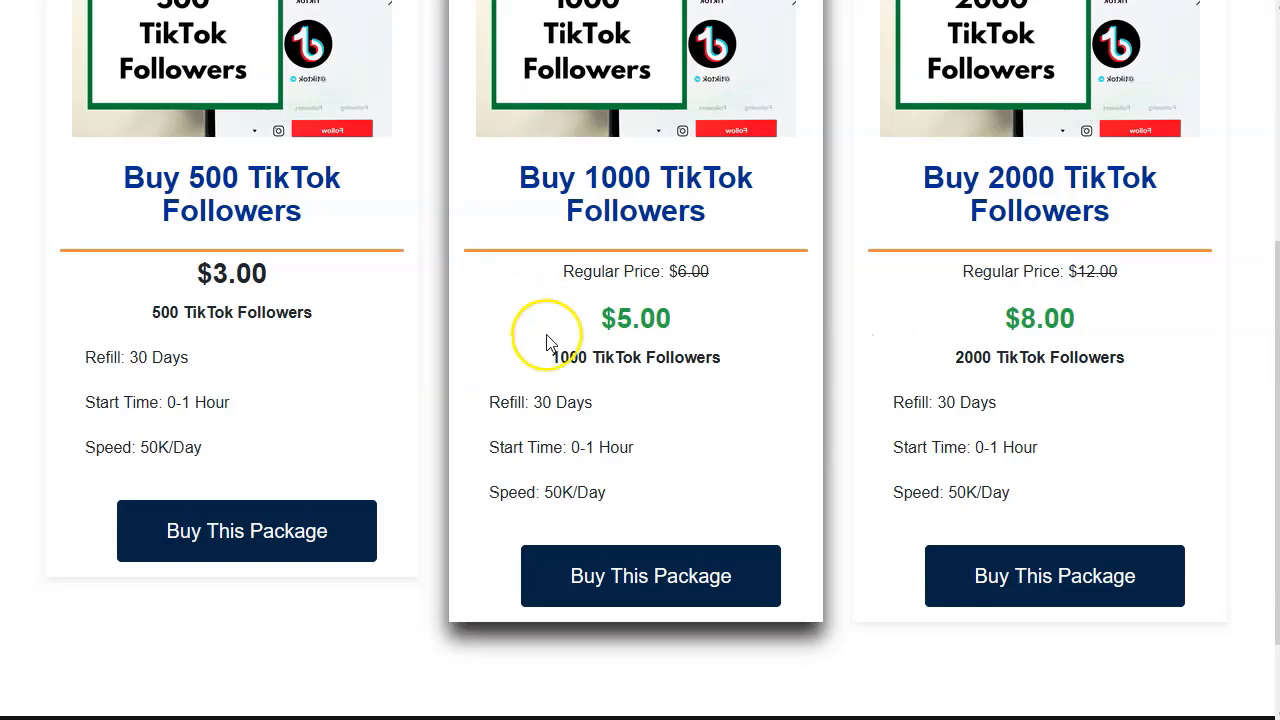
left_click_drag(151, 309, 276, 408)
key("ctrl+c")
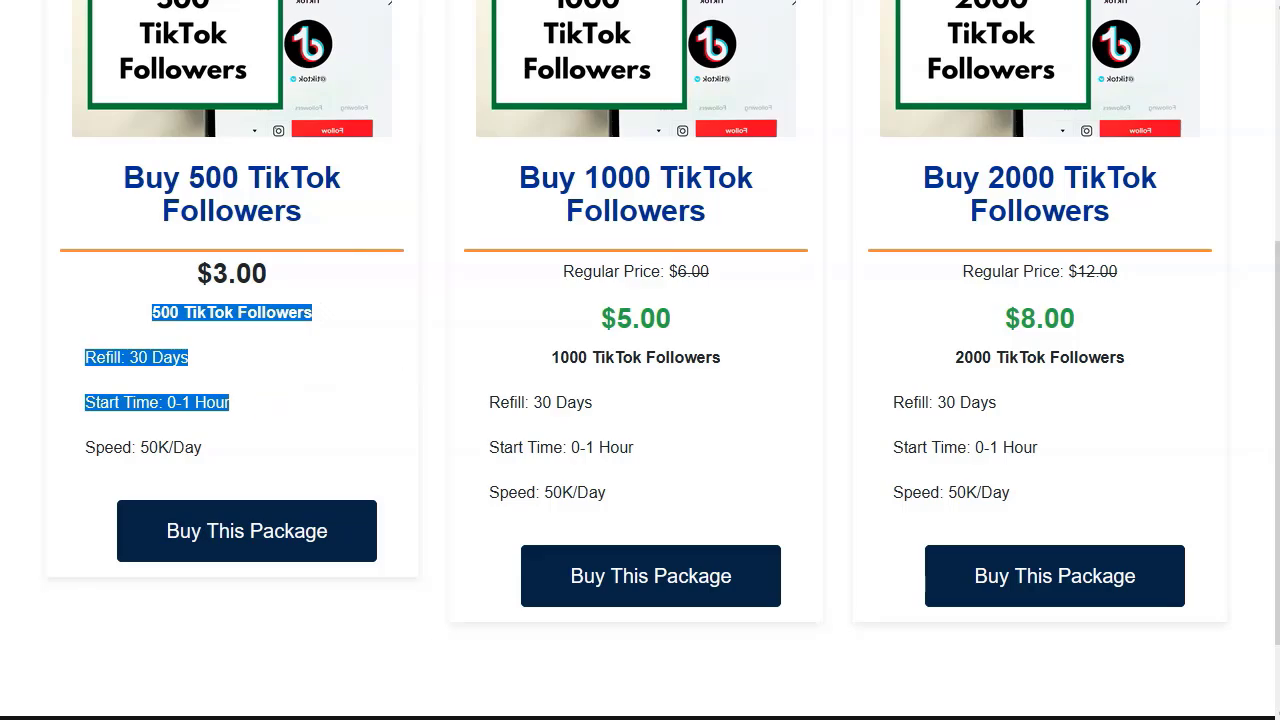
key("alt+Tab")
left_click(400, 366)
key("ctrl+v")
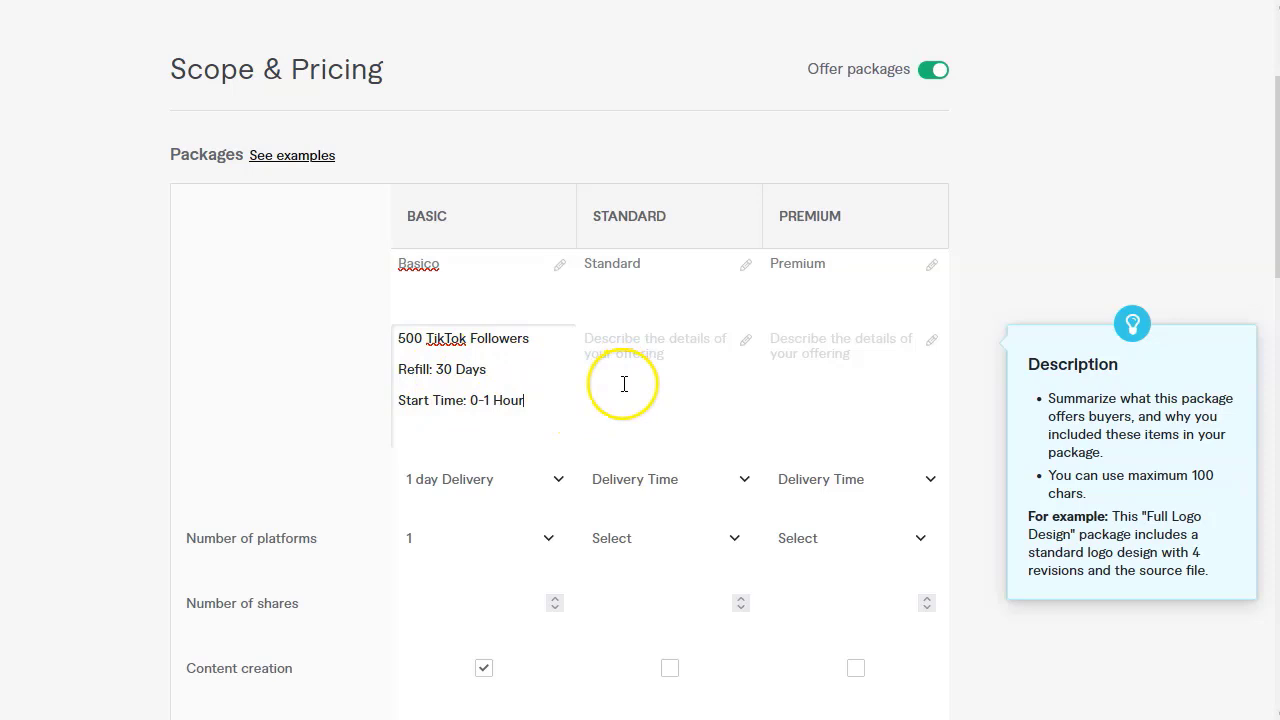
Paste the same 500 TikTok Followers description into the Standard and Premium packages.
left_click(614, 346)
key("ctrl+v")
left_click(822, 351)
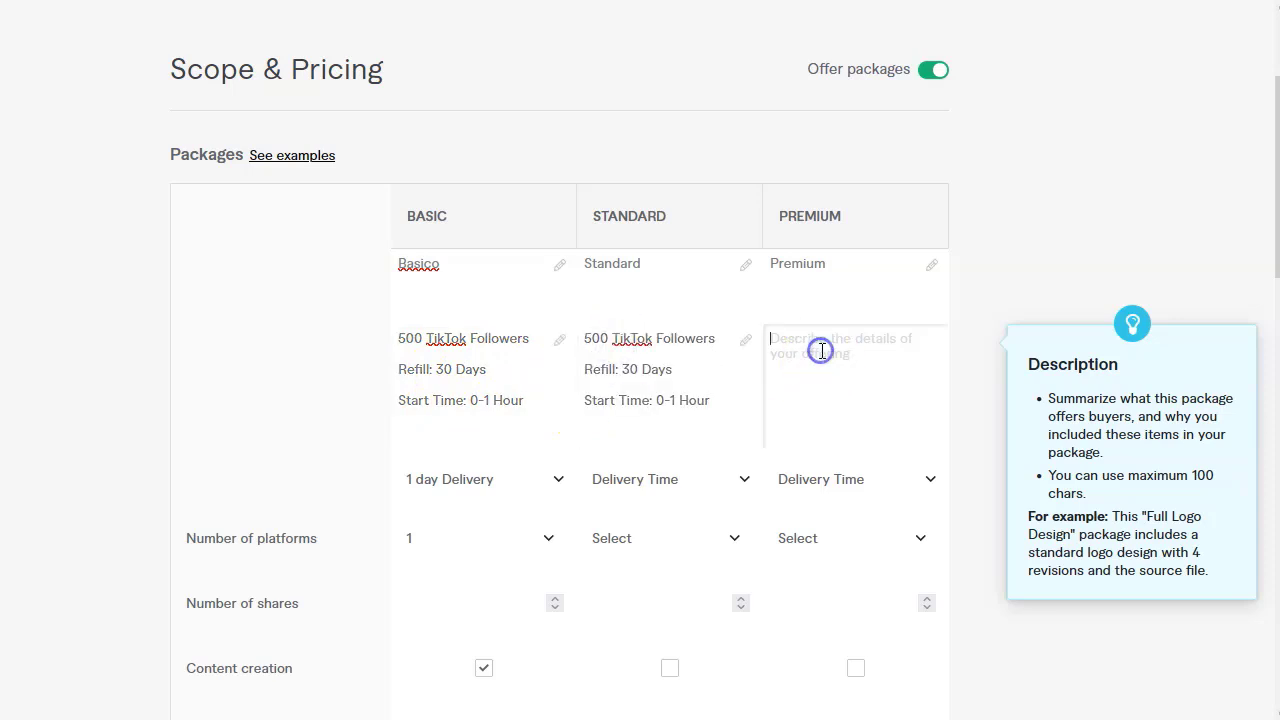
key("ctrl+v")
Set the delivery time to 2 days for the Standard package and 3 days for the Premium package.
scroll(560, 470, "down", 1)
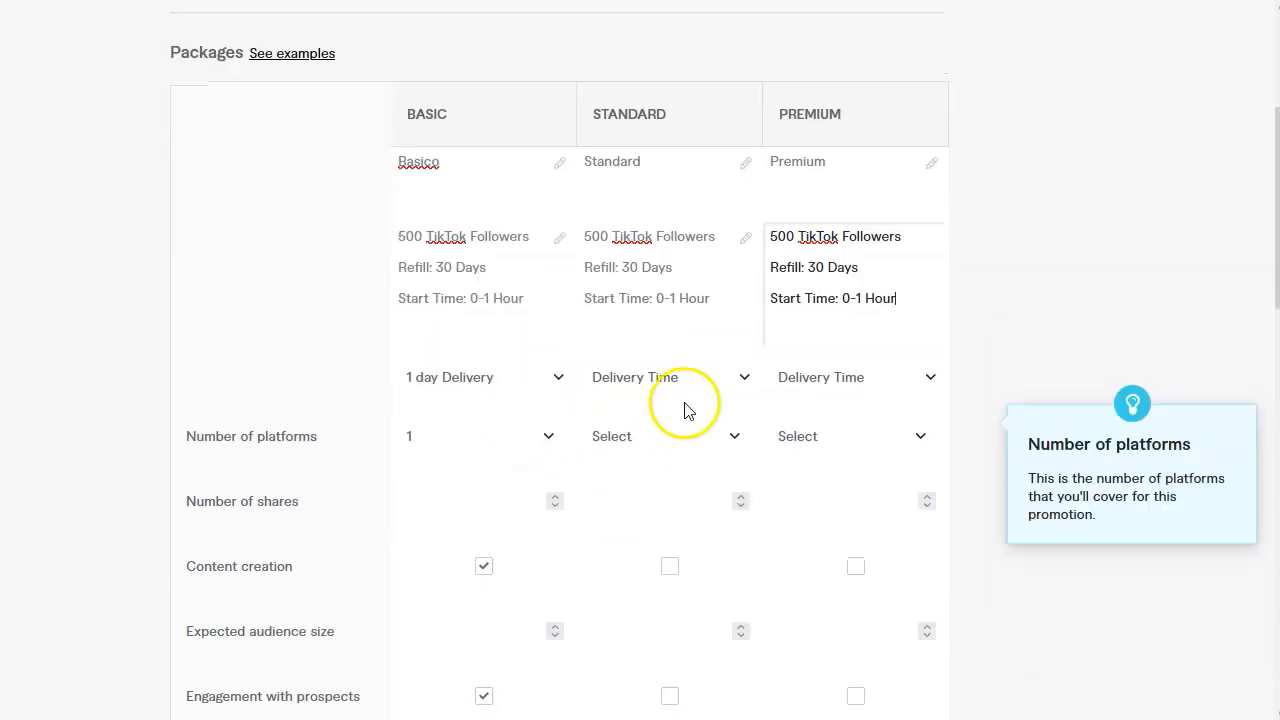
left_click(682, 379)
left_click(643, 580)
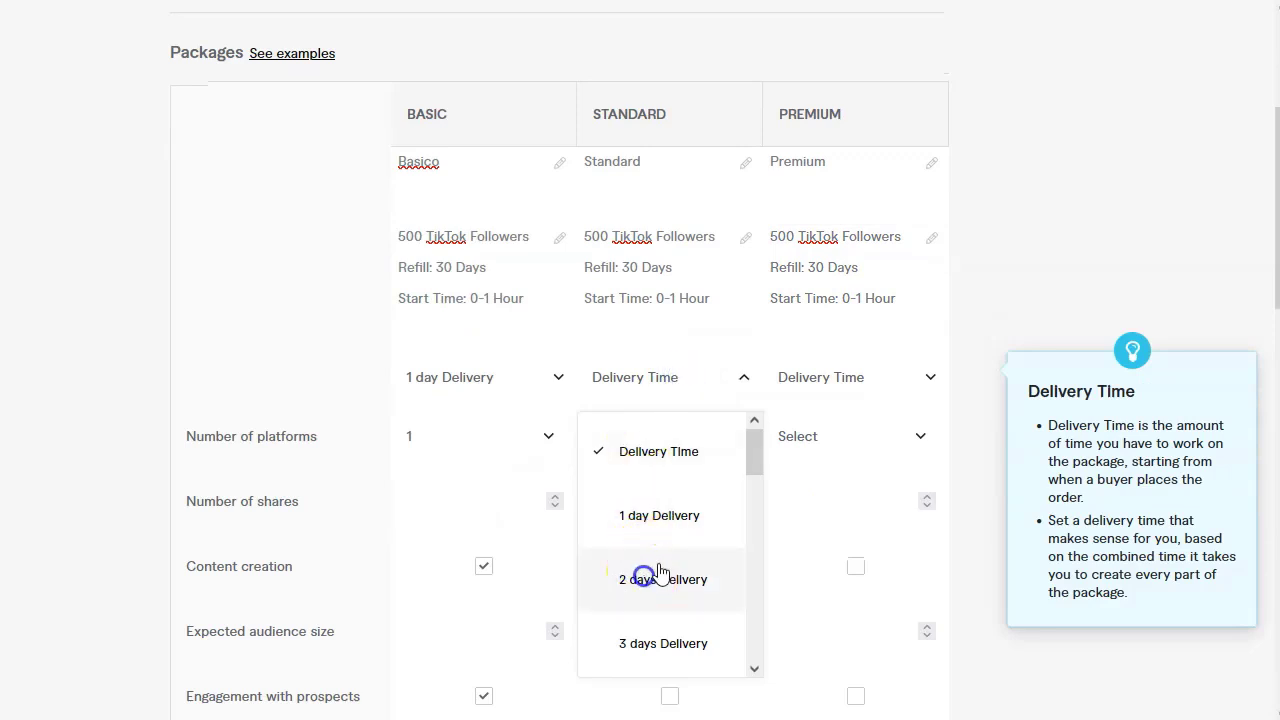
left_click(852, 379)
left_click(846, 643)
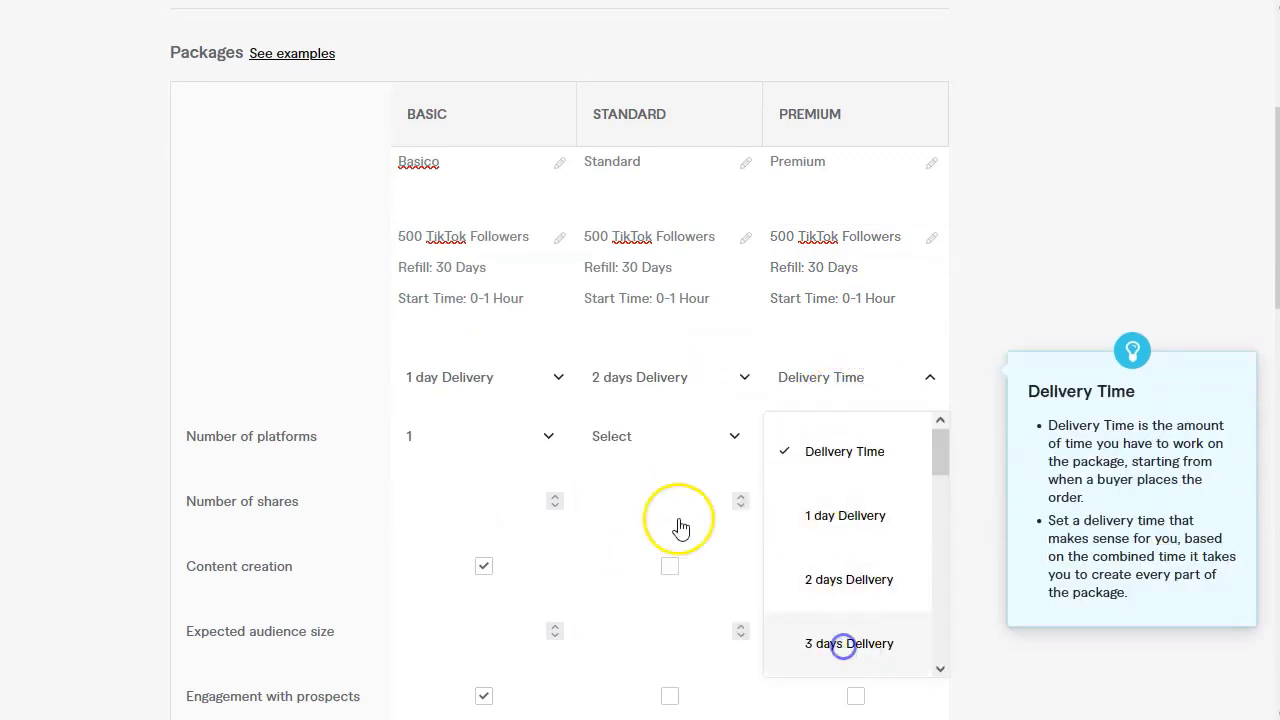
scroll(520, 274, "down", 1)
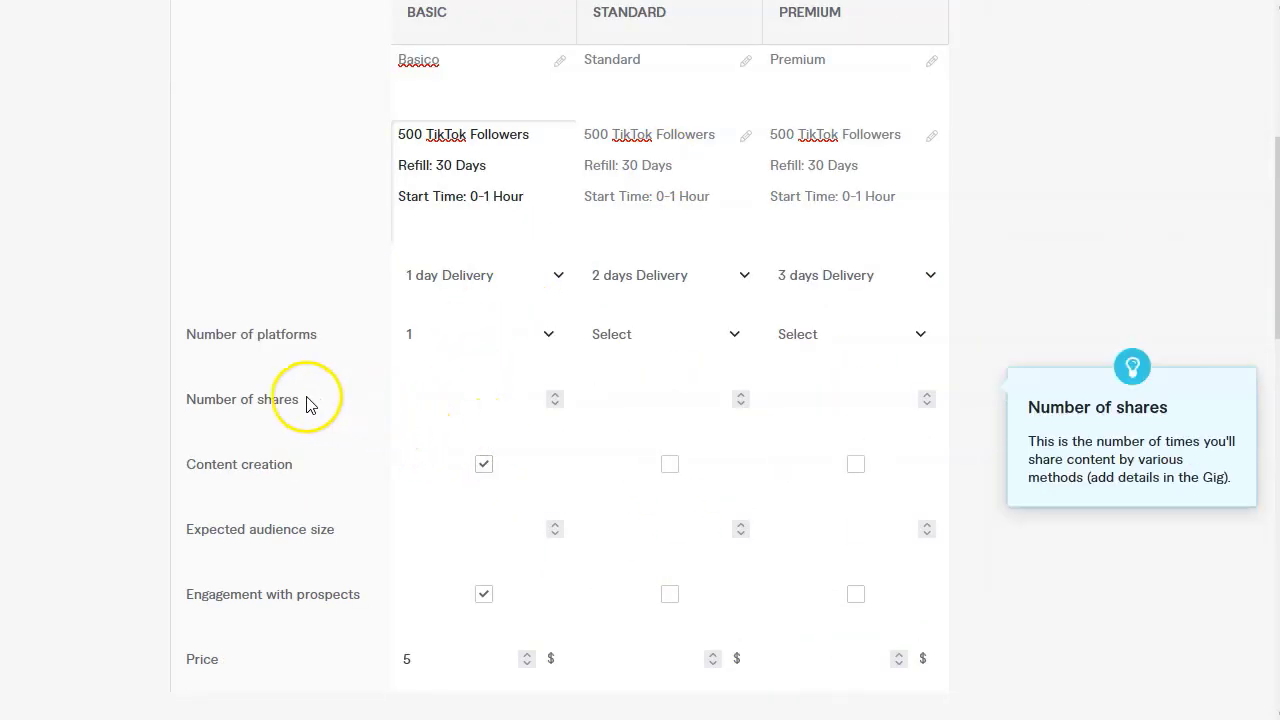
Set the Standard package's price to $10.
left_click(453, 407)
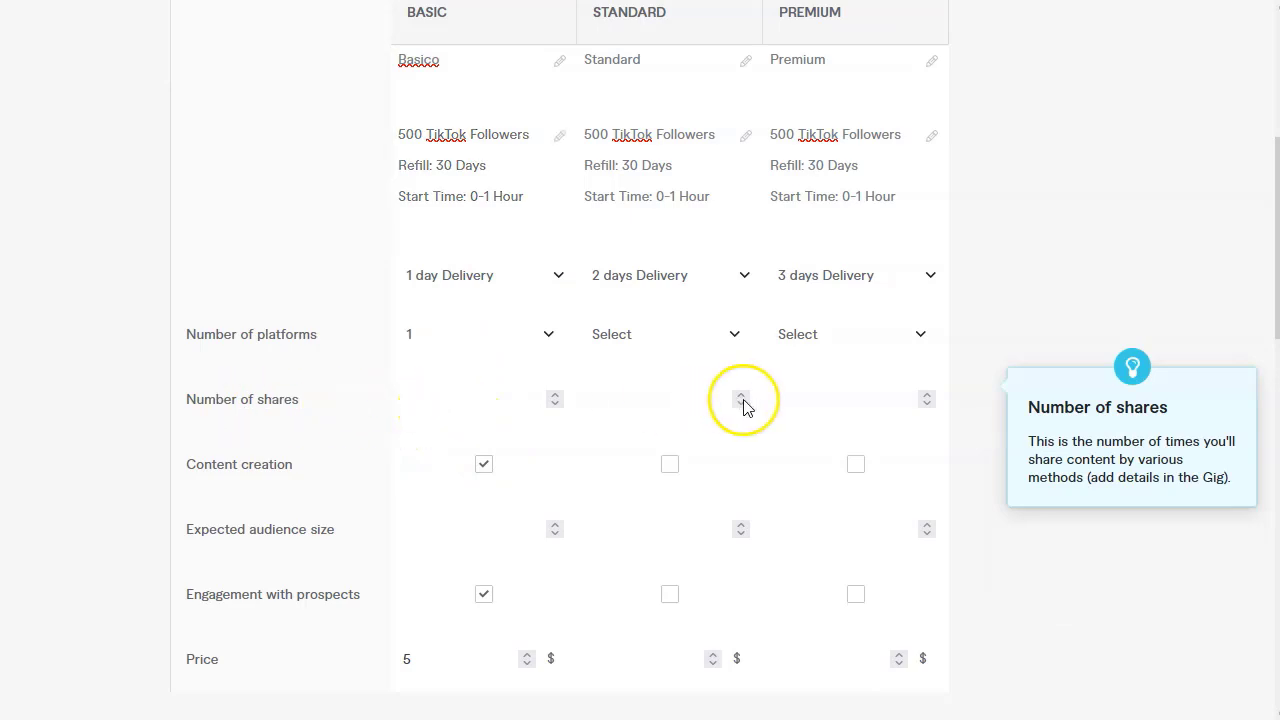
scroll(280, 500, "down", 1)
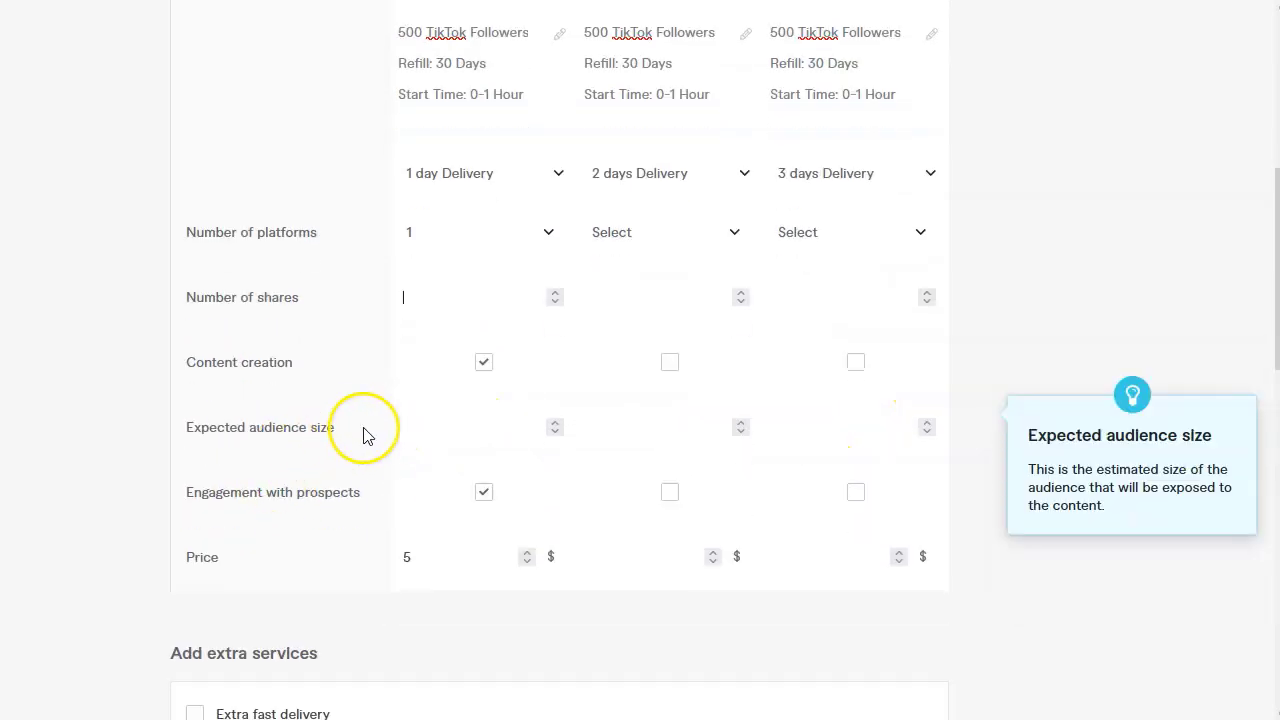
scroll(334, 557, "down", 2)
left_click(622, 364)
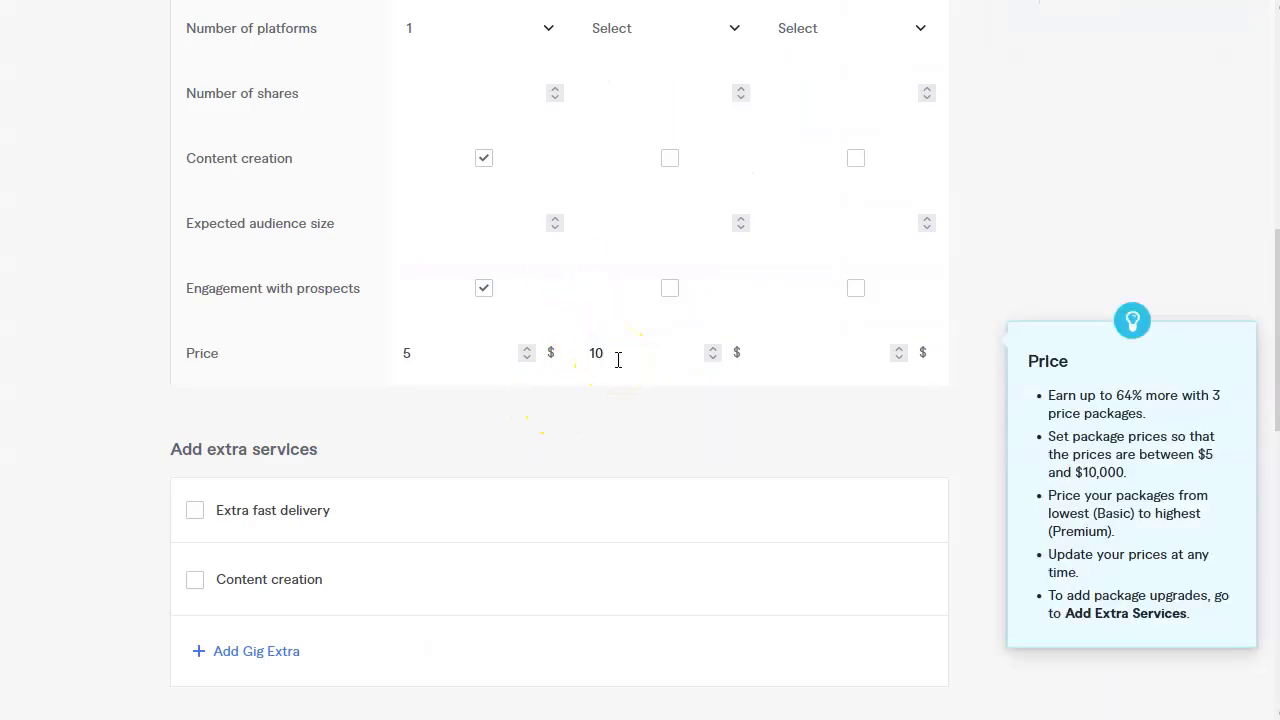
Change the follower quantity to 1000 in the Standard package's description and to 2000 in the Premium package's description.
scroll(630, 290, "up", 10)
scroll(660, 400, "down", 1)
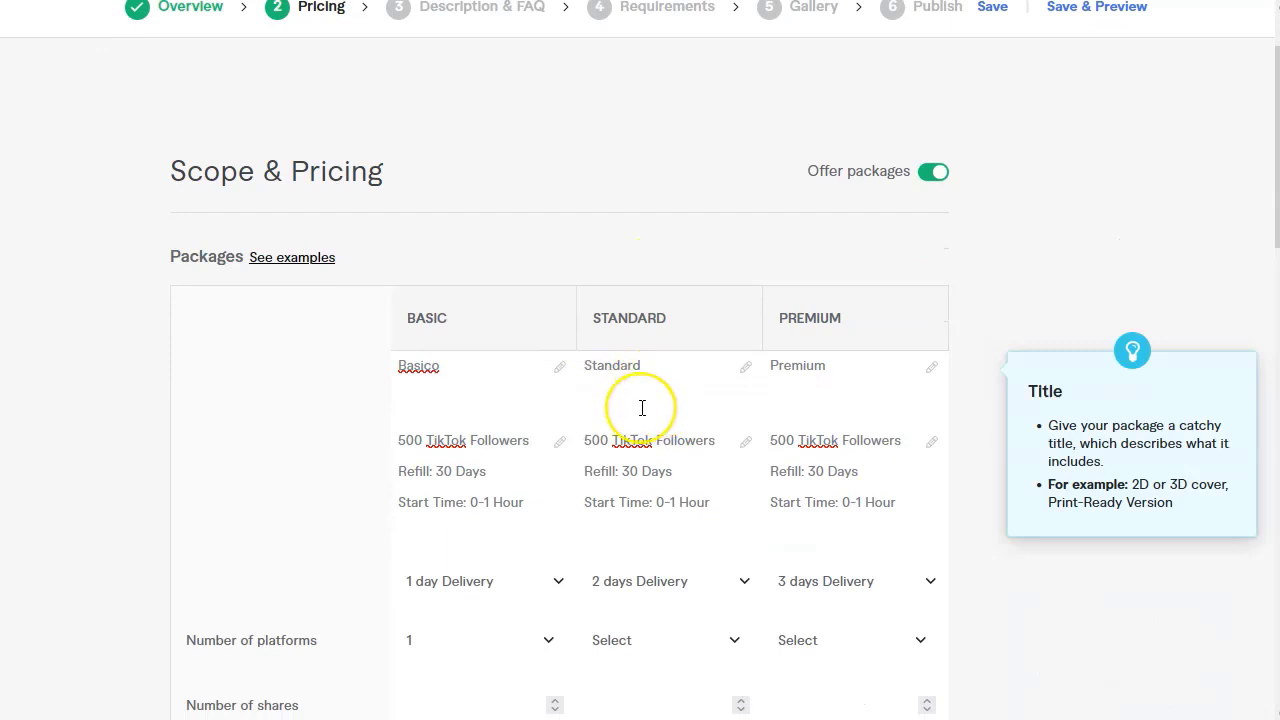
scroll(642, 408, "down", 3)
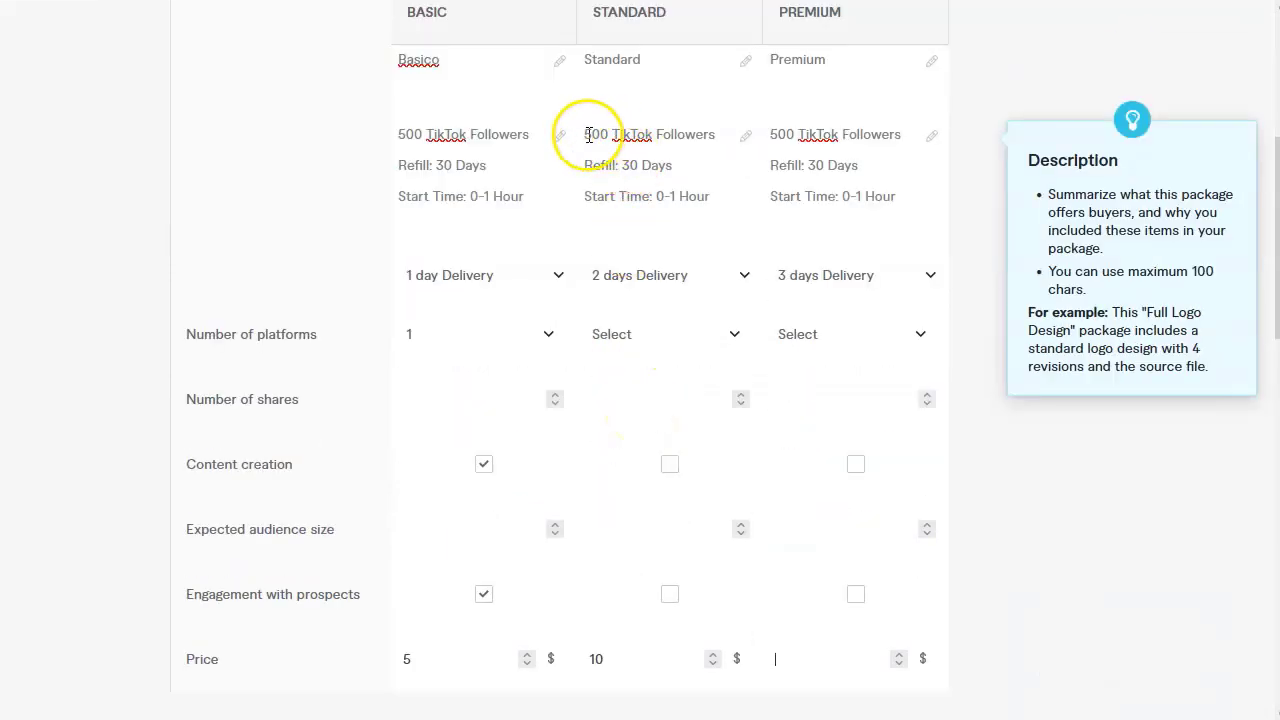
left_click(587, 135)
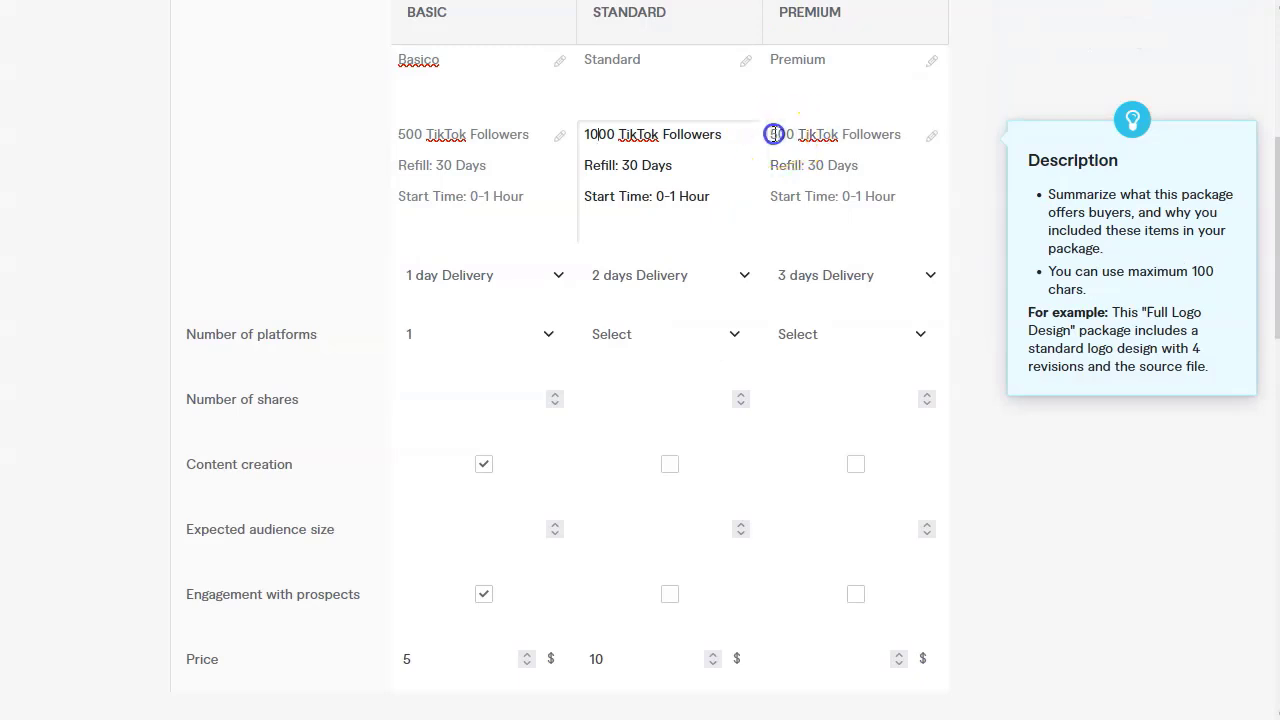
left_click(772, 134)
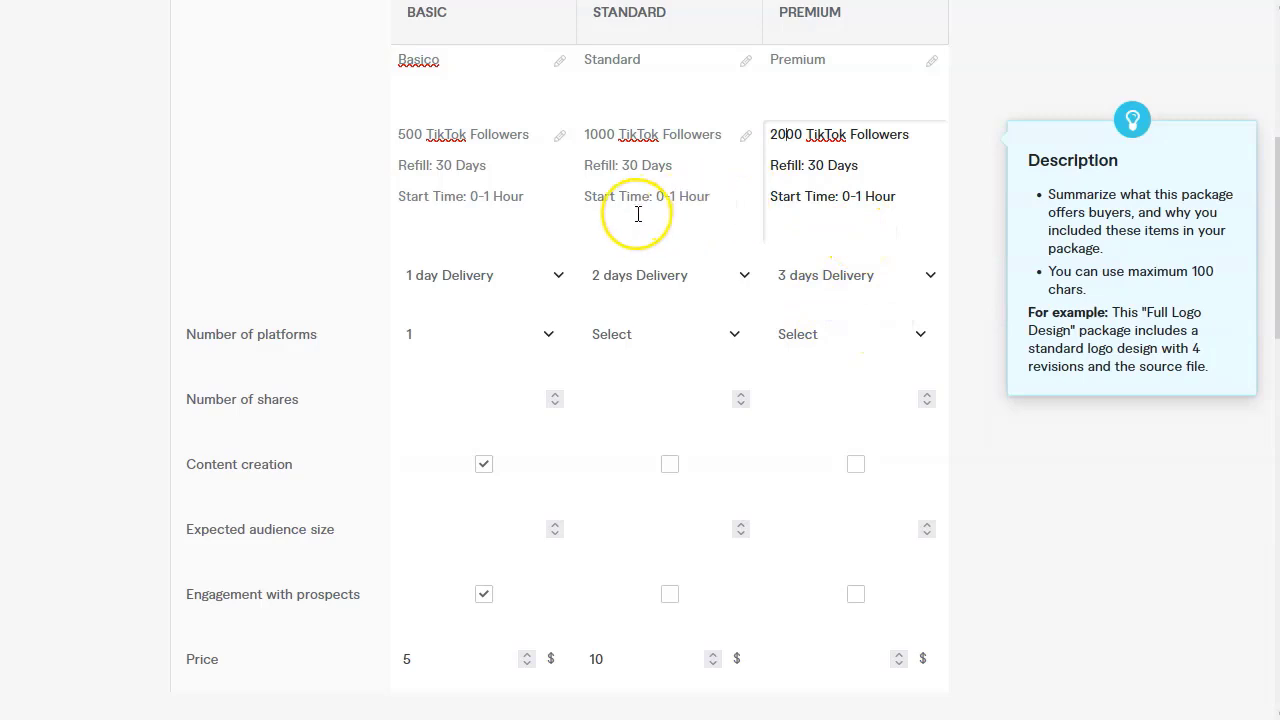
Set the Premium package's price to $15.
scroll(645, 330, "down", 1)
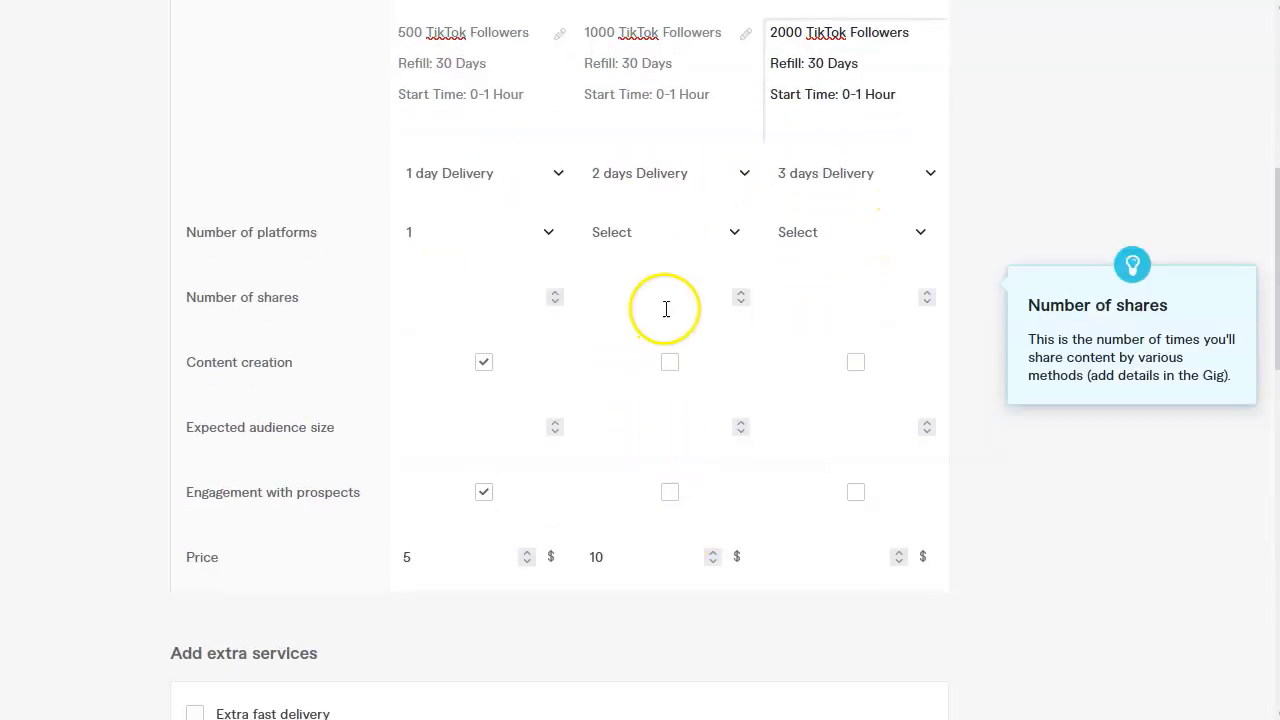
left_click(821, 554)
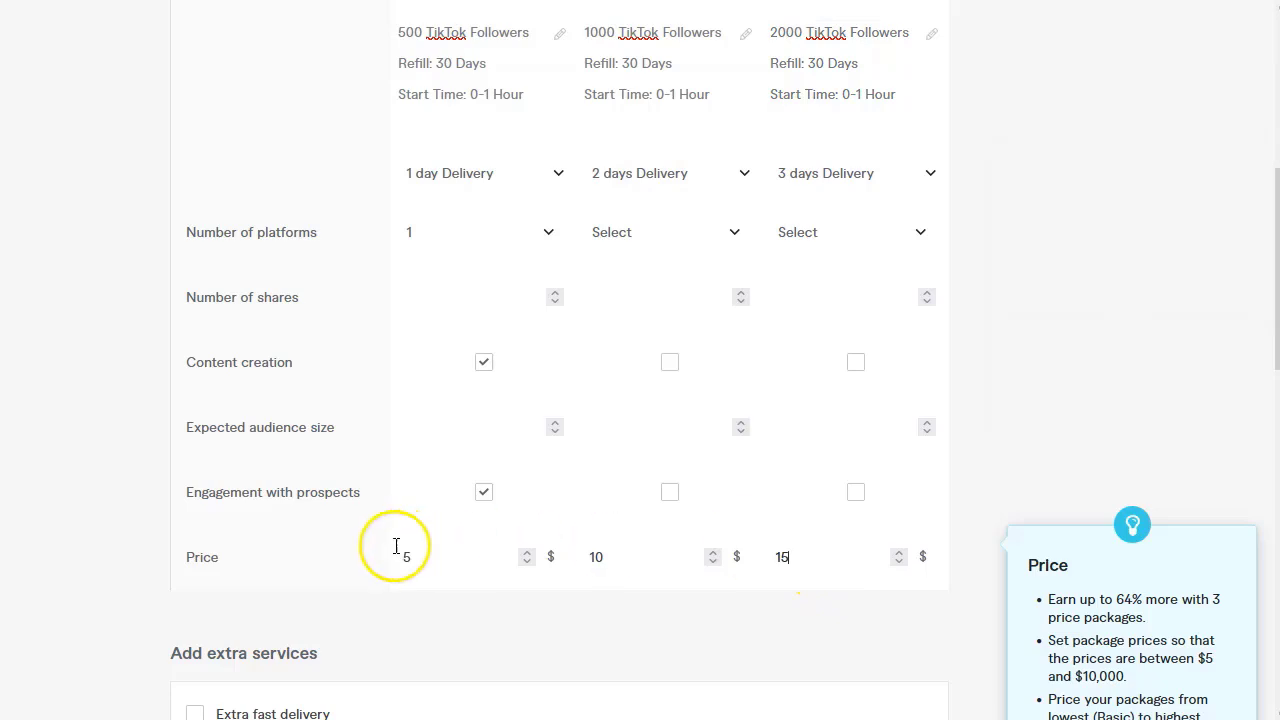
Examine the options of the Extra fast delivery and Content creation extra services, leaving both disabled.
scroll(210, 491, "down", 2)
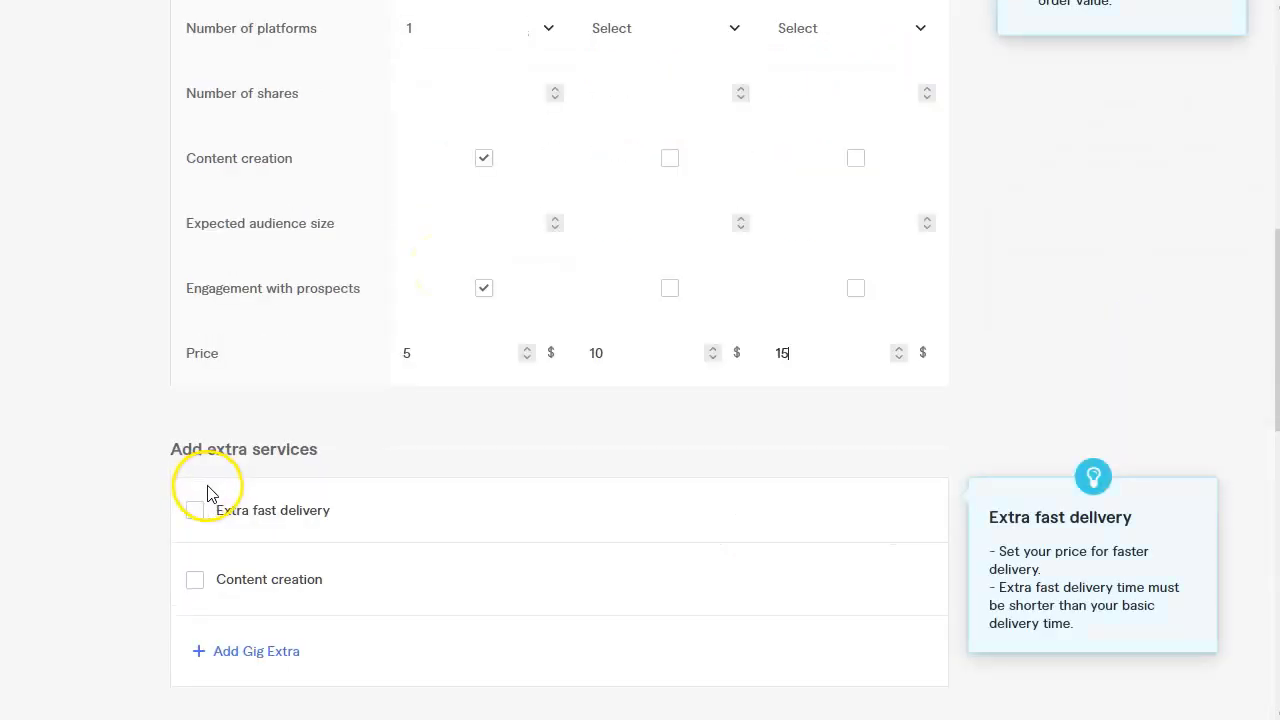
scroll(455, 532, "down", 1)
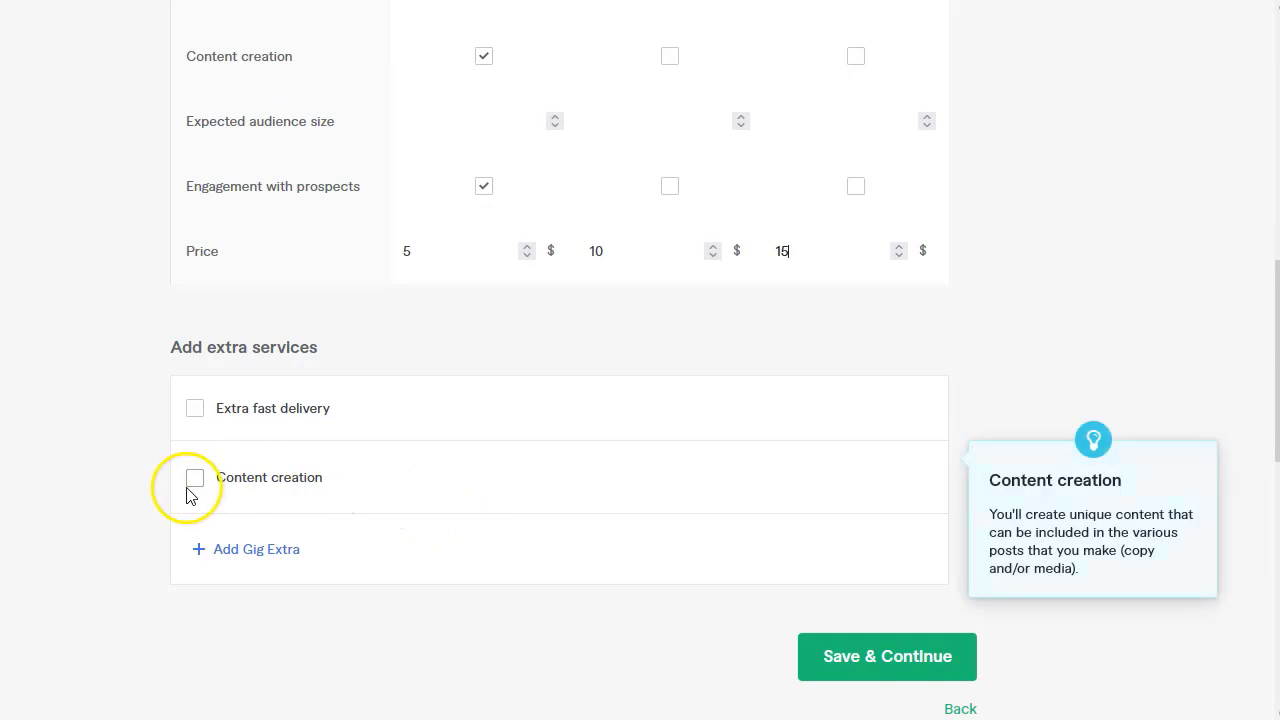
left_click(195, 409)
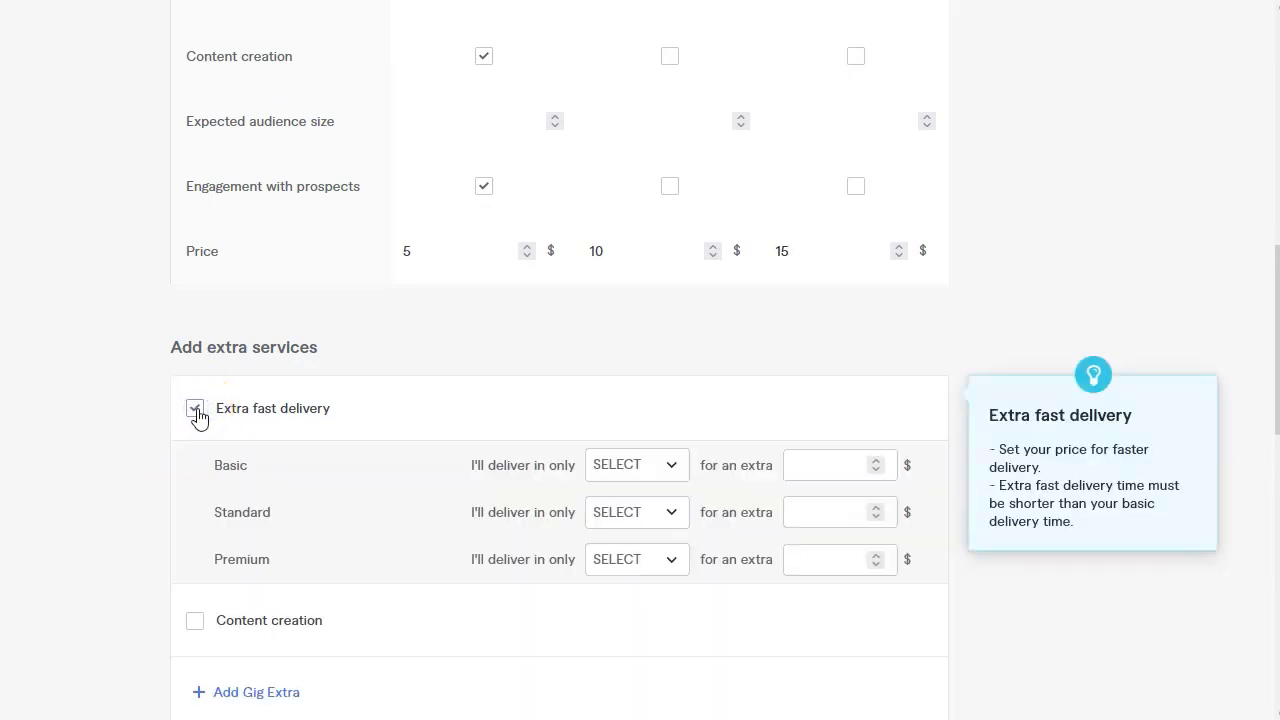
left_click(196, 410)
left_click(195, 478)
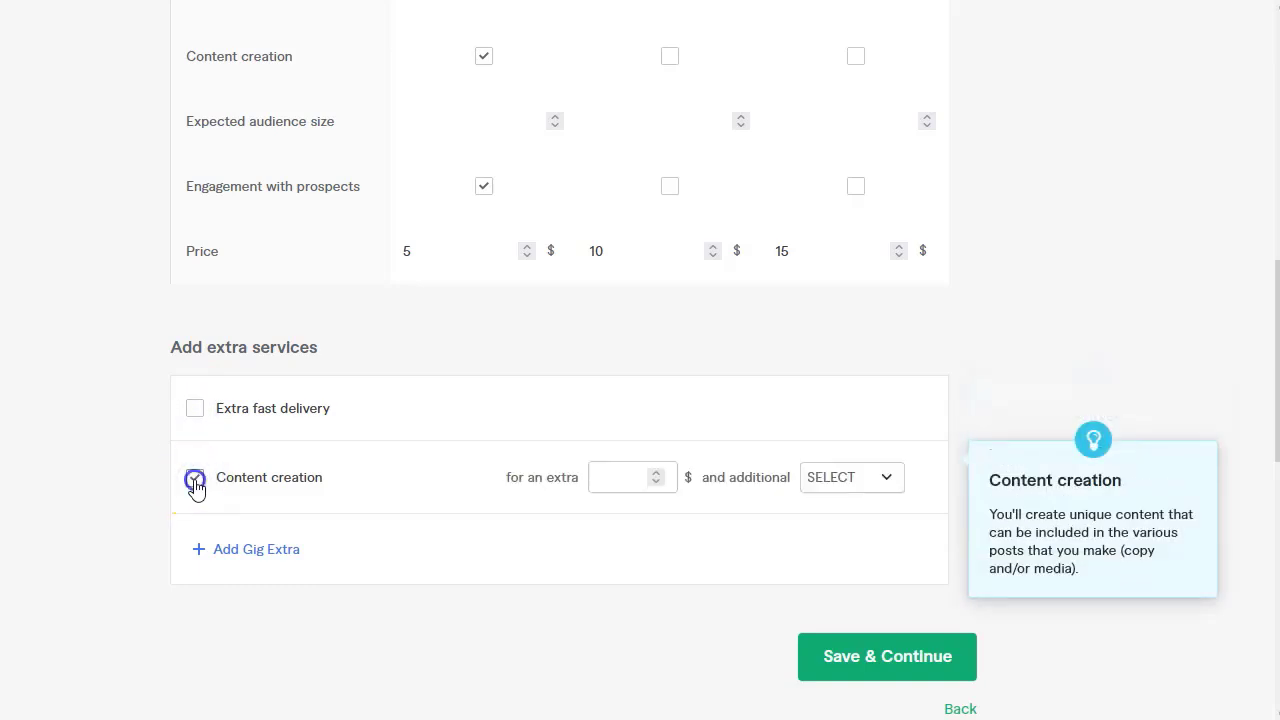
left_click(195, 478)
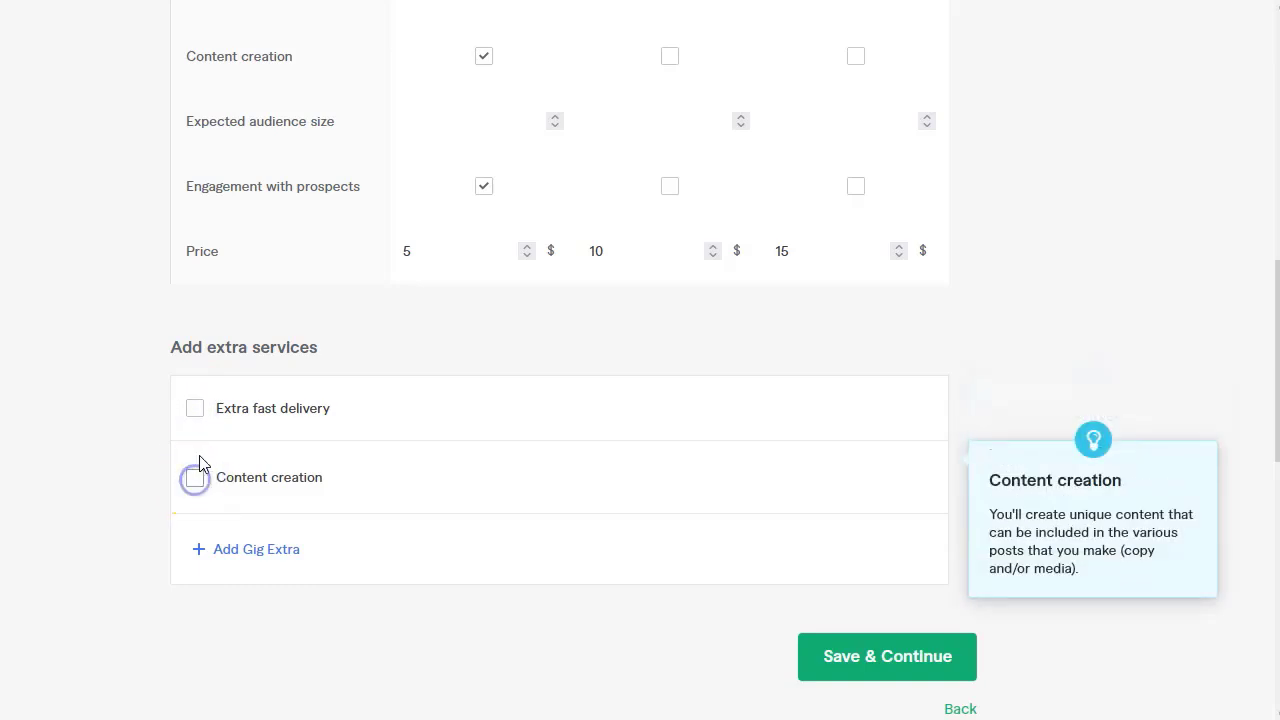
Open a blank custom gig extra, and save the pricing stage to continue to the gig description.
left_click(248, 550)
scroll(220, 558, "down", 2)
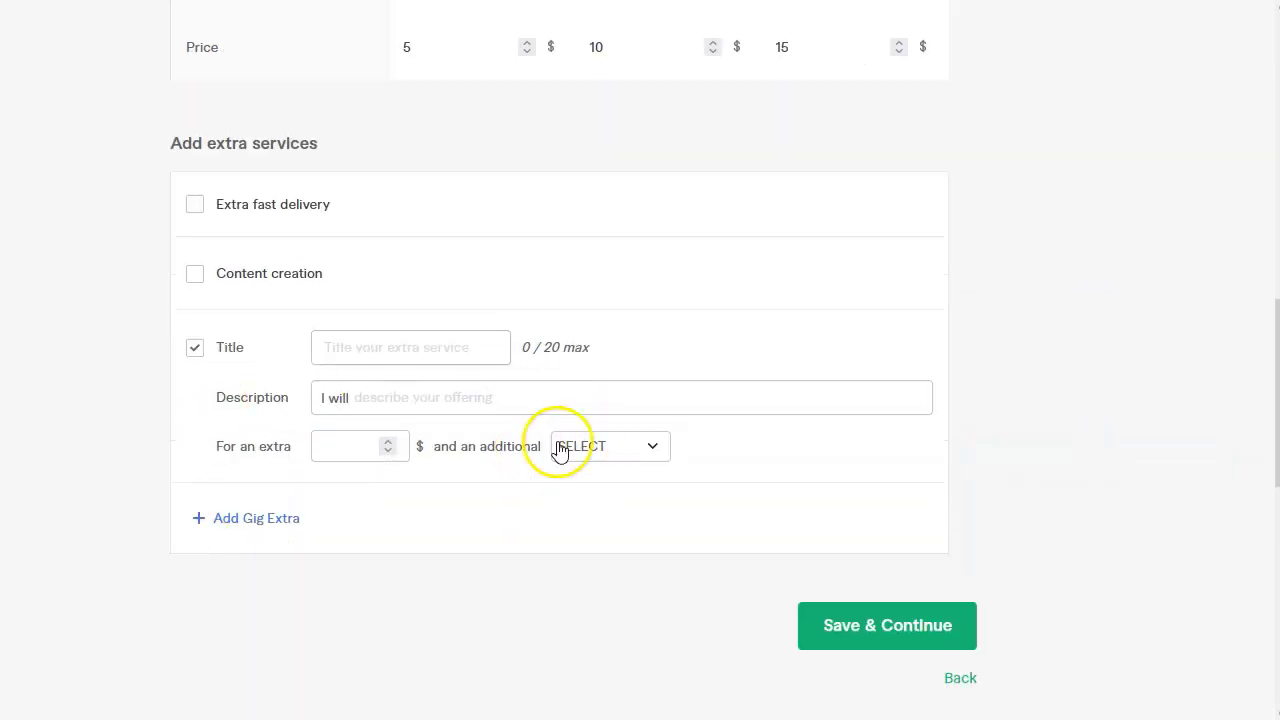
left_click(906, 630)
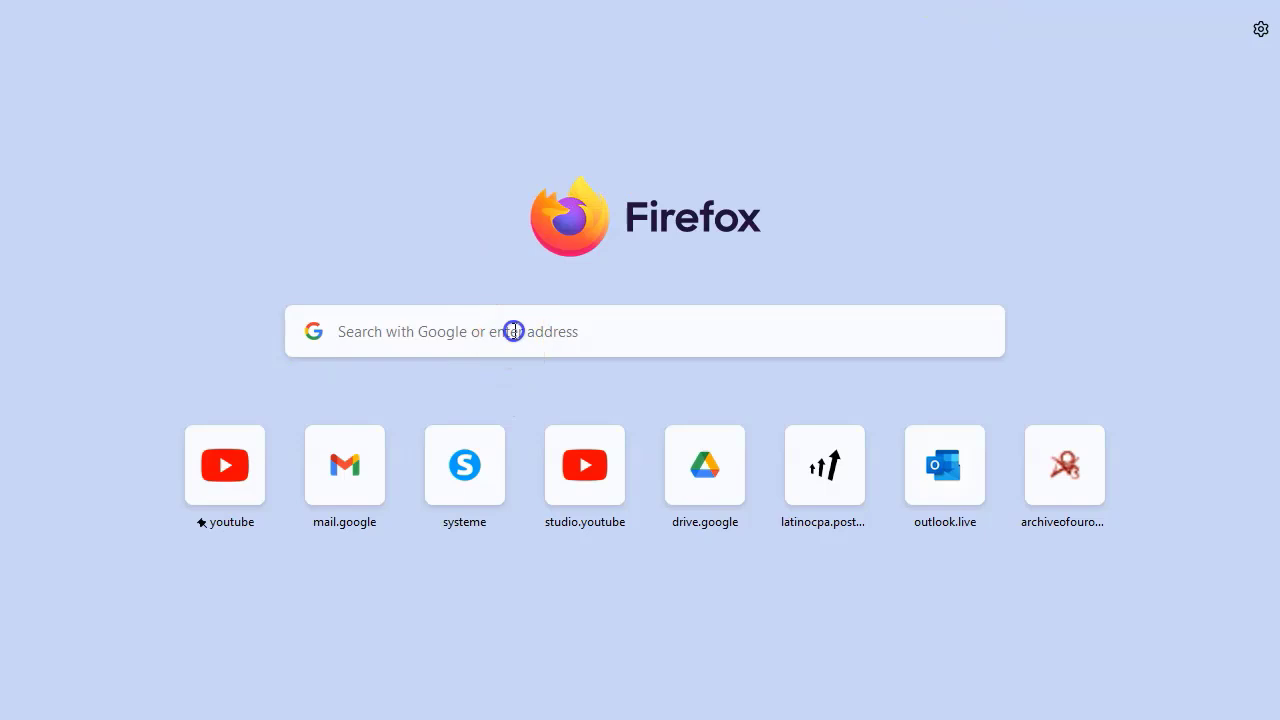
Search Google for "buy tiktok follower" from a new Firefox page.
left_click(513, 331)
left_click(516, 331)
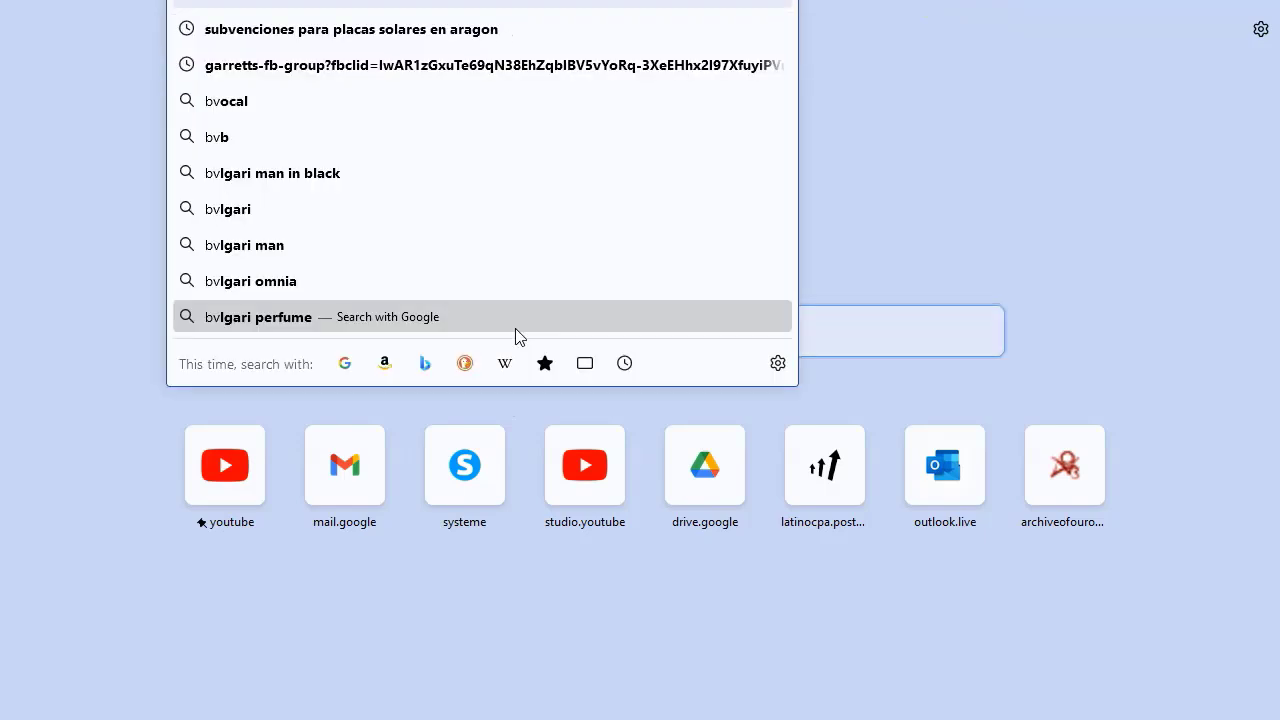
type("buy ti")
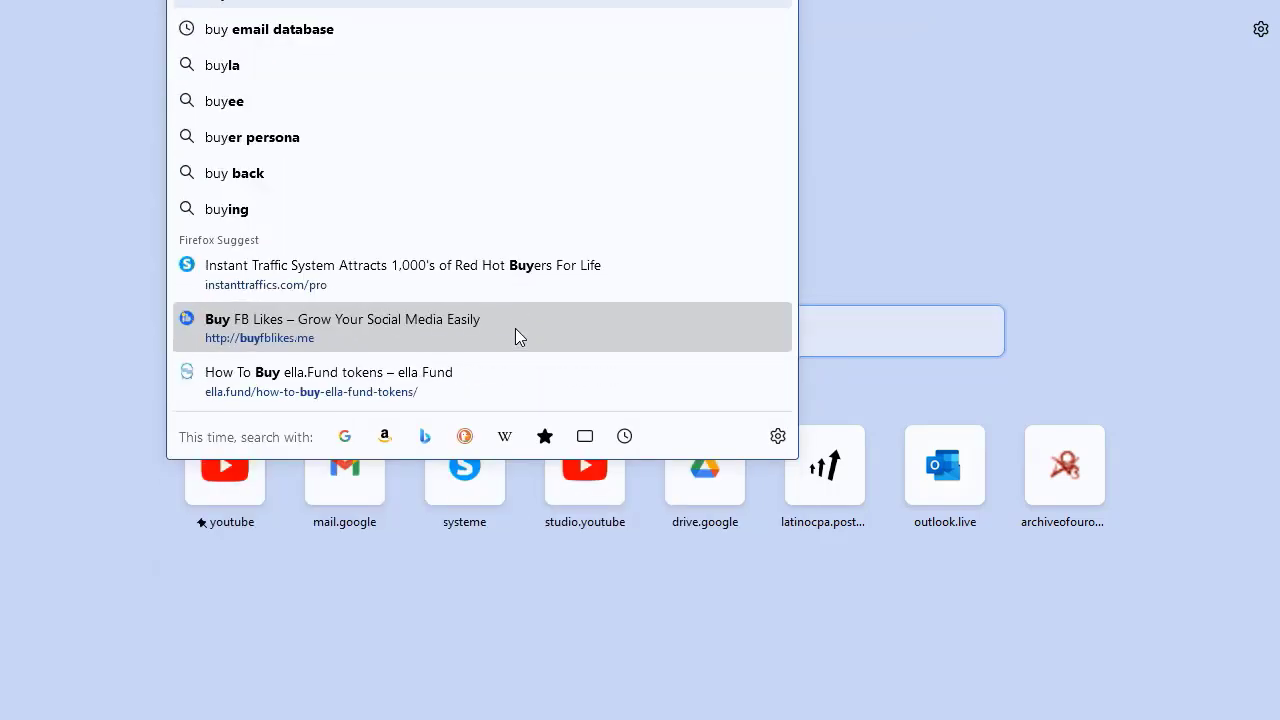
type("ktok follower")
key("Return")
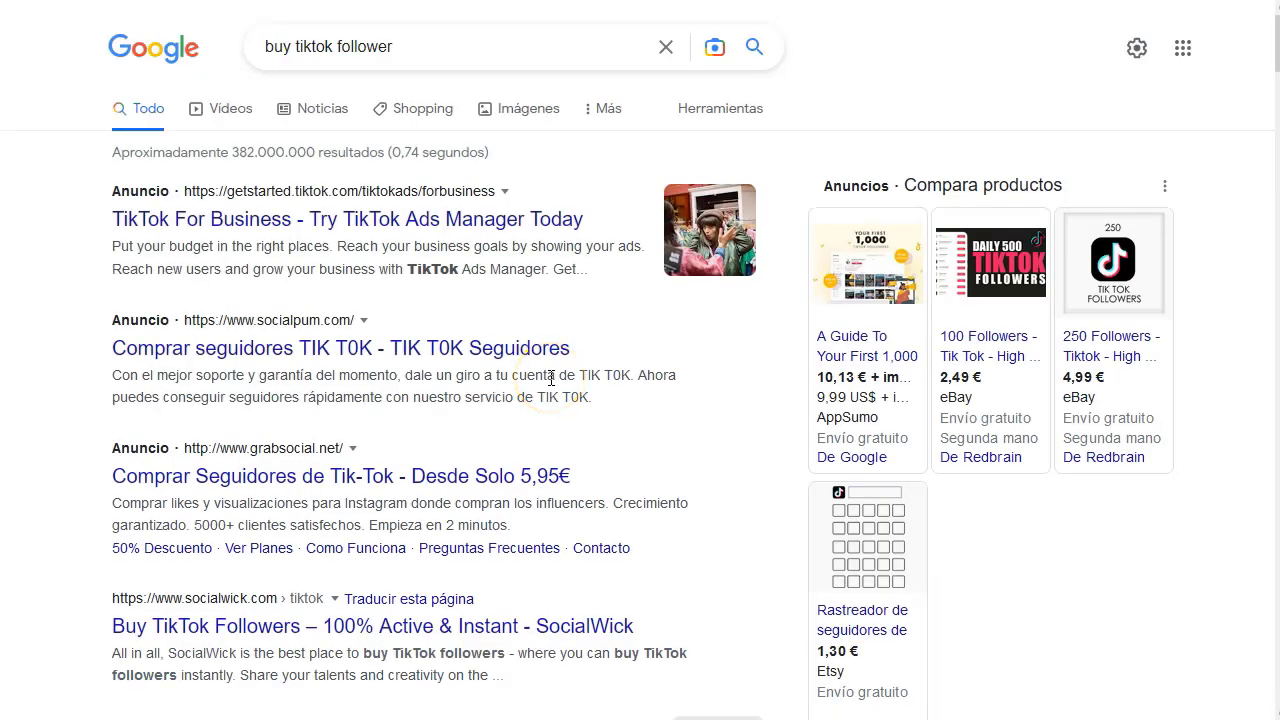
Open the SocialWick and InstaFollowers pages for buying TikTok followers from the search results.
left_click_drag(110, 255, 331, 267)
left_click_drag(550, 273, 550, 273)
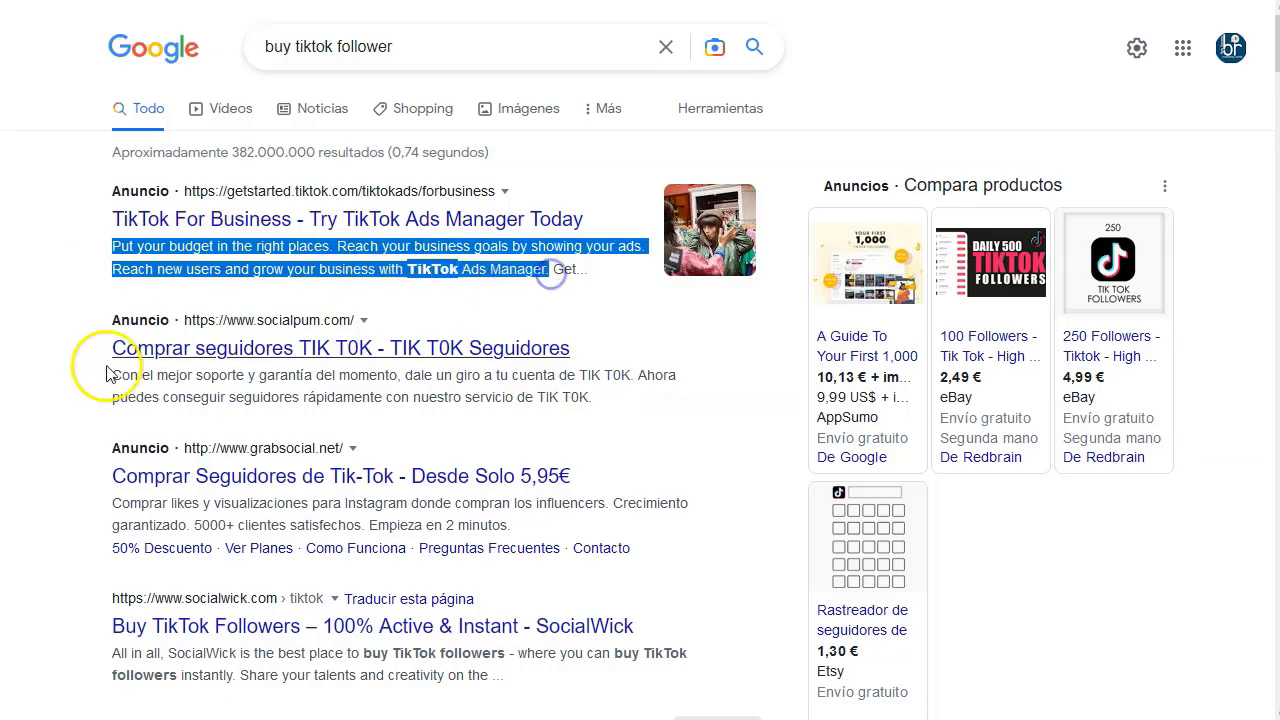
left_click(61, 439)
scroll(232, 380, "down", 1)
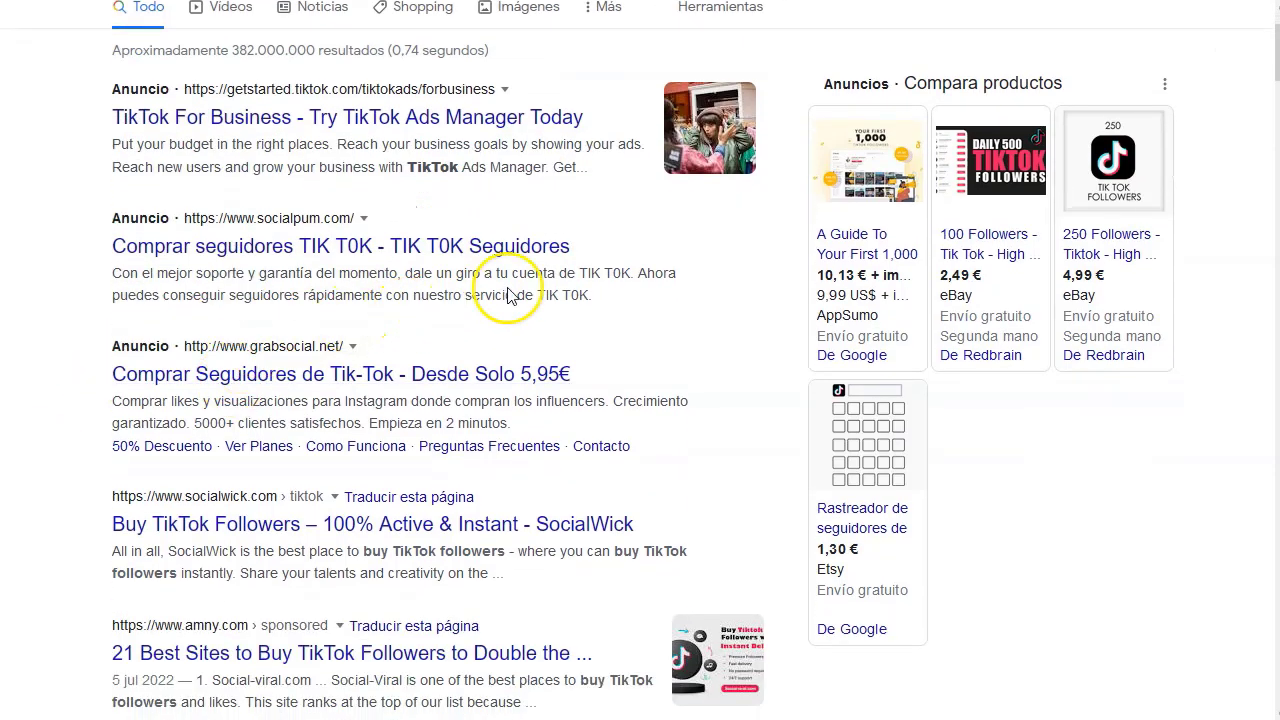
scroll(280, 320, "down", 1)
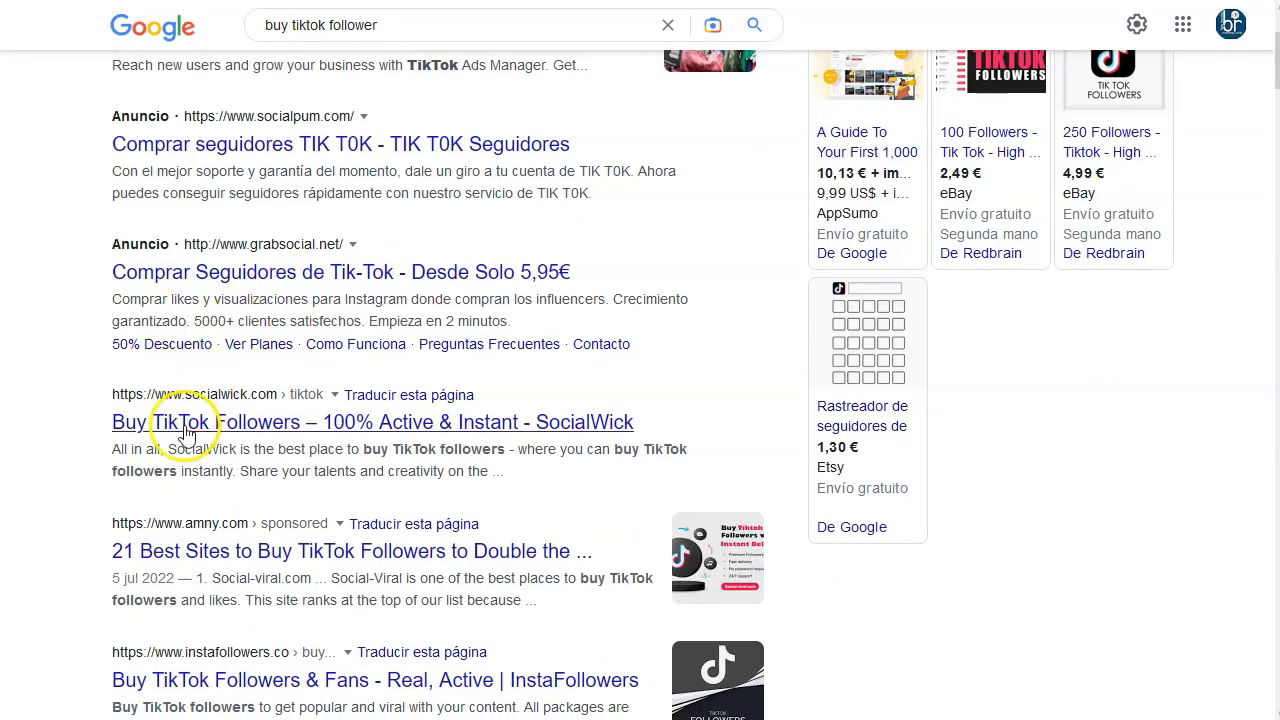
scroll(177, 440, "down", 1)
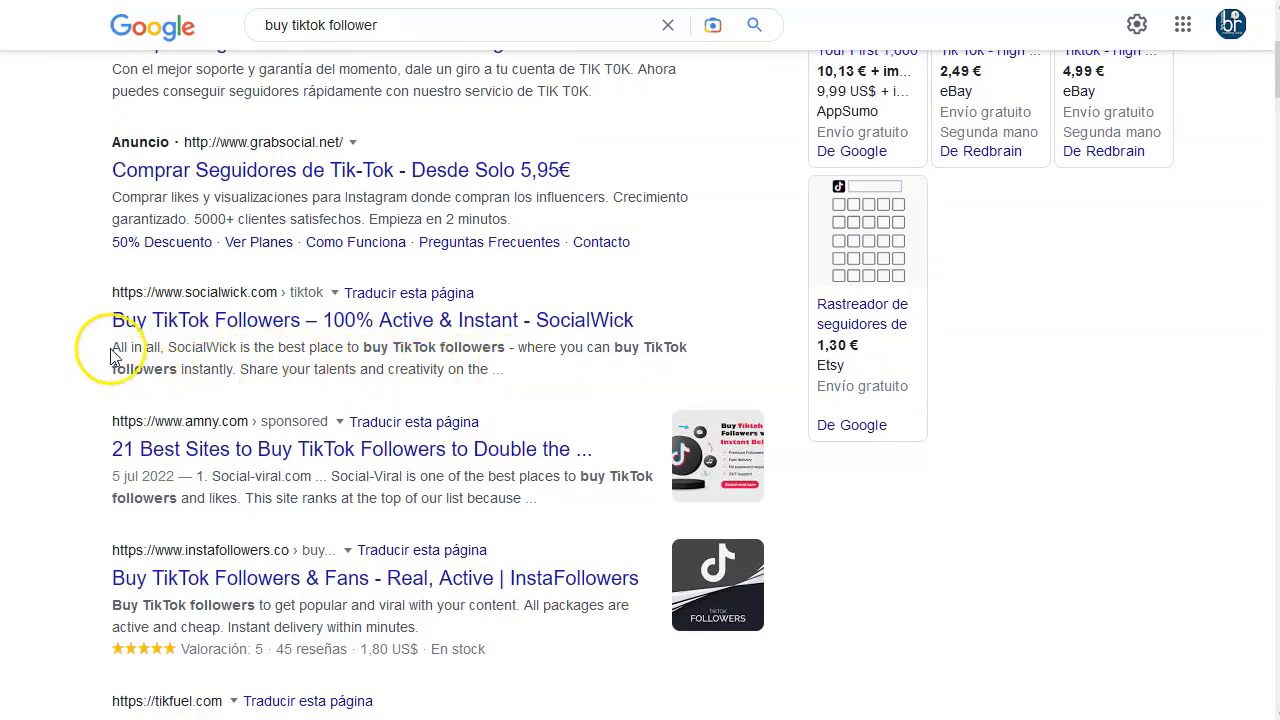
right_click(200, 291)
left_click(263, 314)
scroll(191, 437, "down", 2)
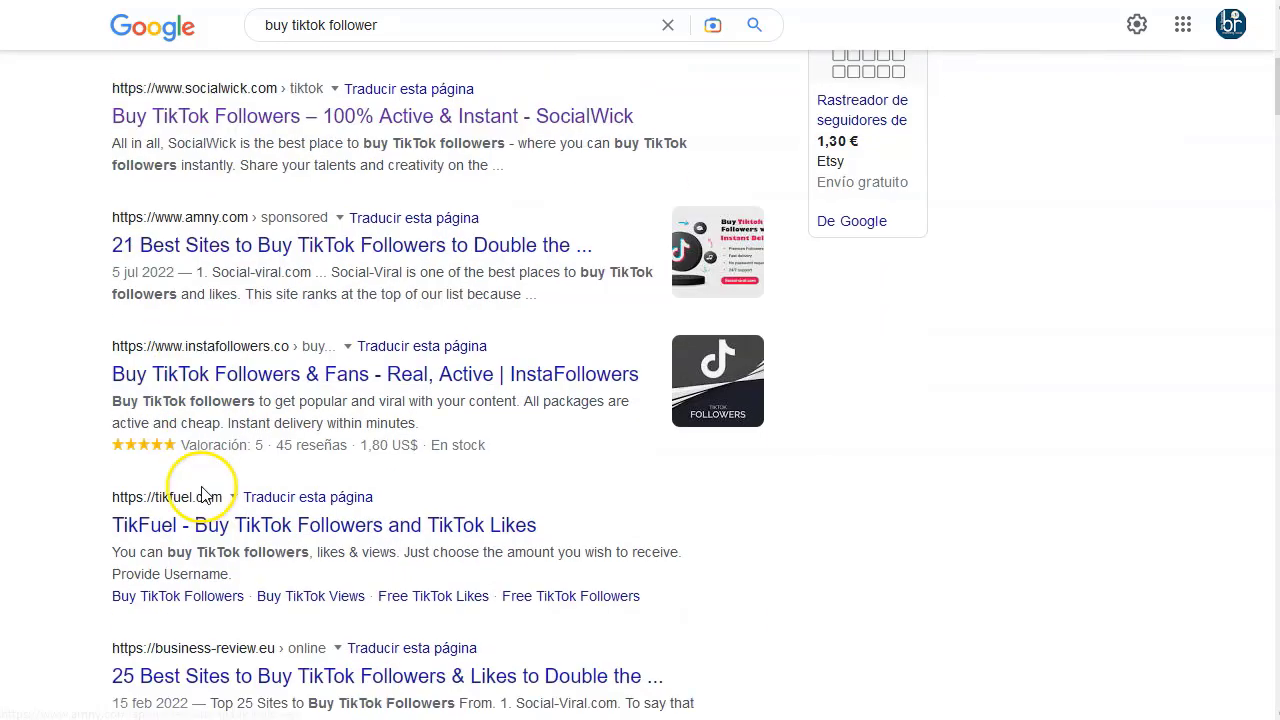
left_click(196, 372)
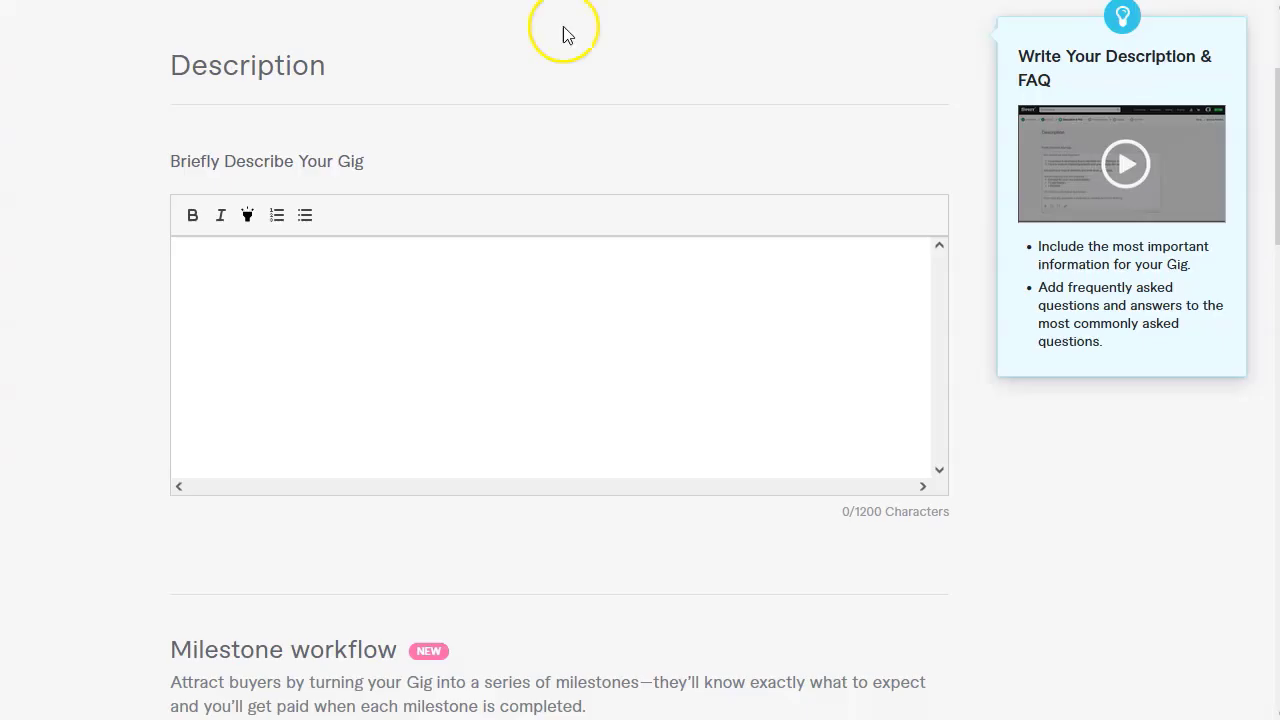
In the Fiverr gig description, paste SocialWick's TikTok Followers introduction and replace the opening "SocialWick" with "Our".
left_click(377, 354)
type("SocialWick offers the best TikTok Followers in the market. If you are looking to boost your organic growth, buy real TikTok Followers from SocialWick. Our high-quality TikTok Followers are delivered fast and naturally. Check our deals below!")
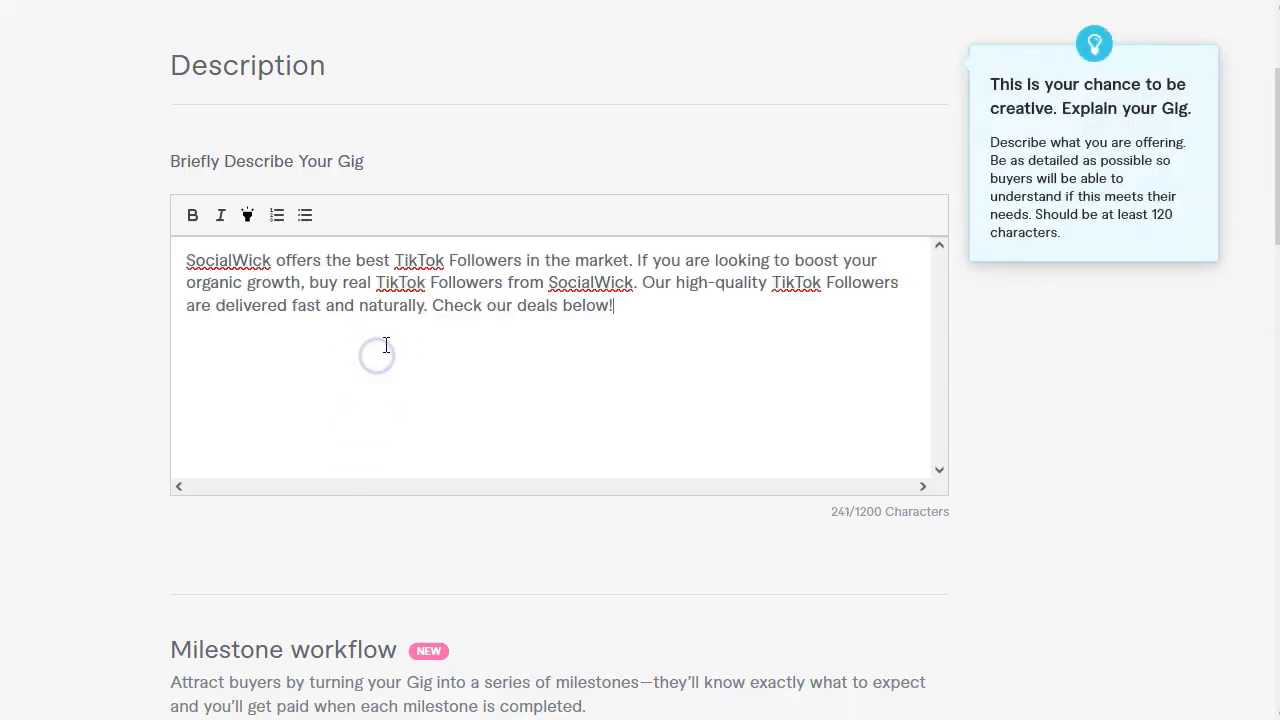
left_click_drag(276, 260, 106, 265)
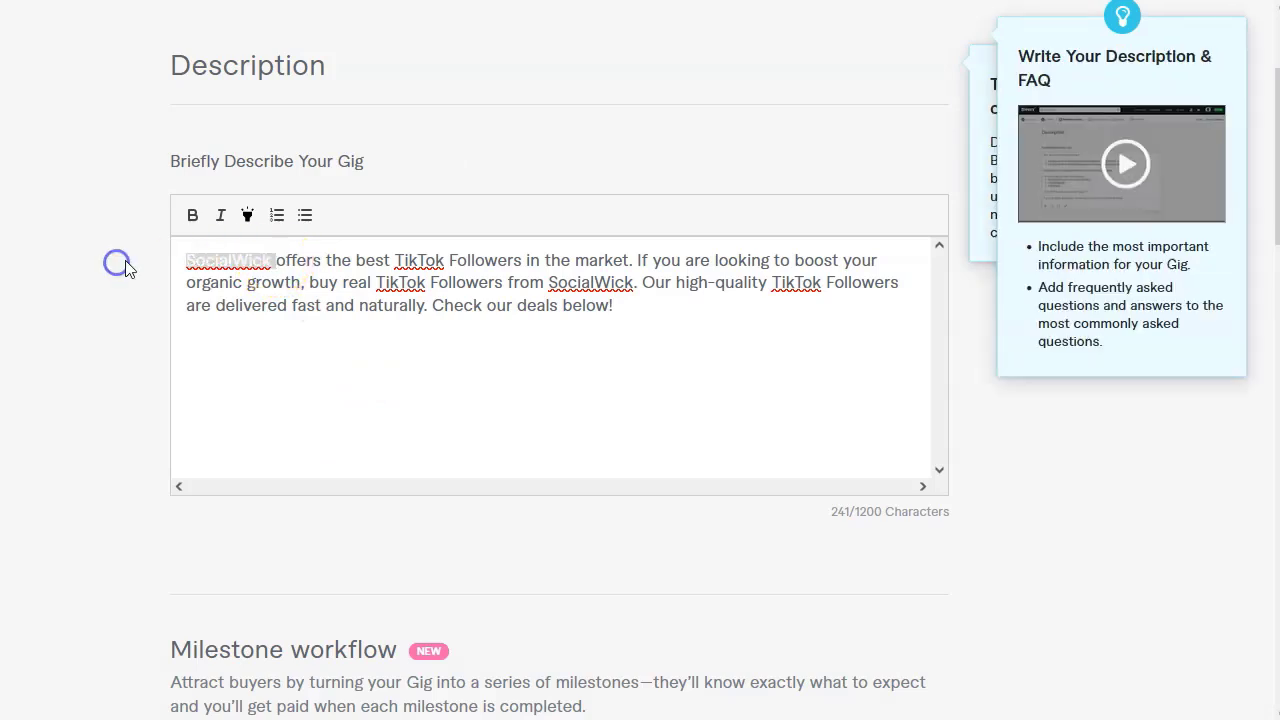
type("We")
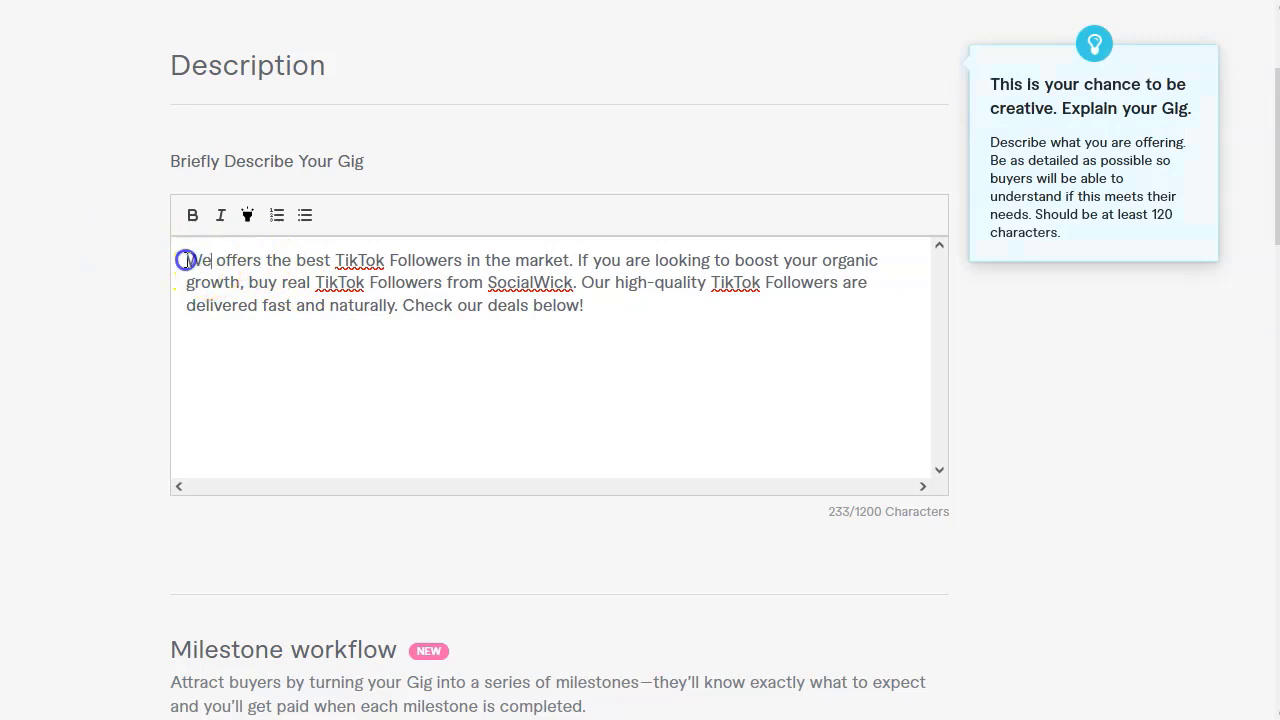
left_click_drag(206, 260, 125, 258)
type("Our")
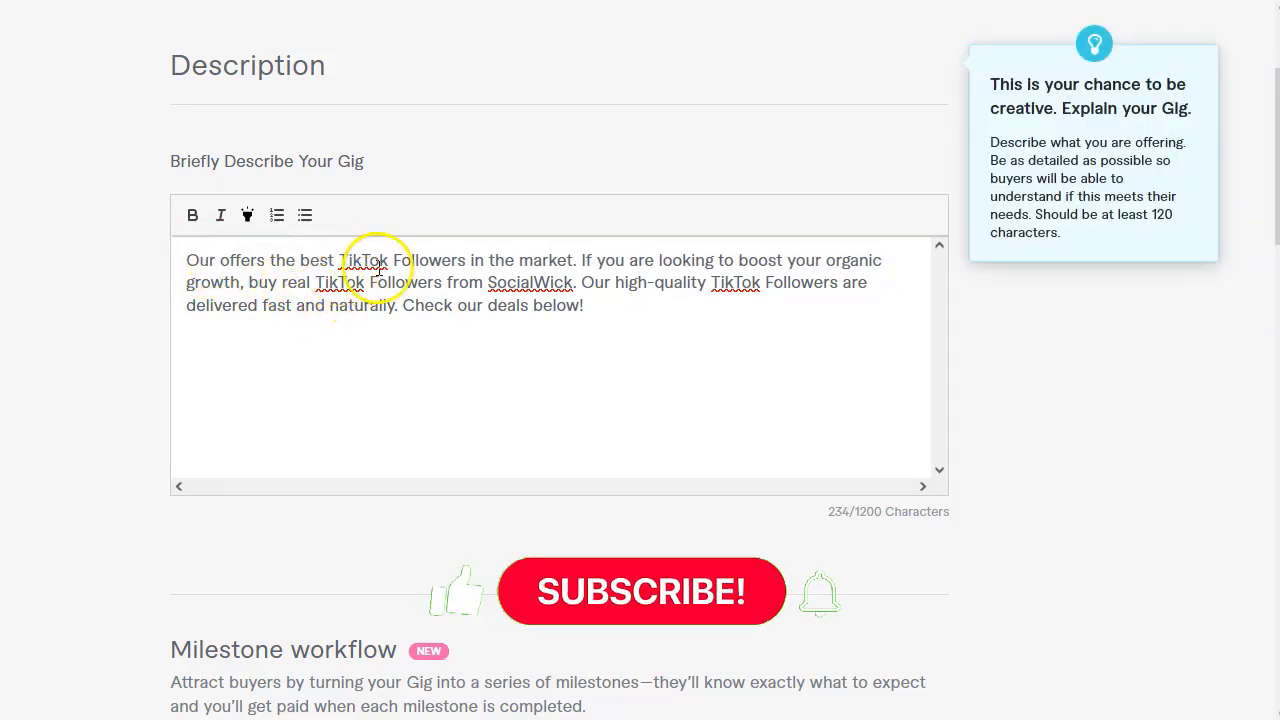
Put the description's second and third sentences on separate lines and replace the remaining "SocialWick" with "US".
left_click(581, 263)
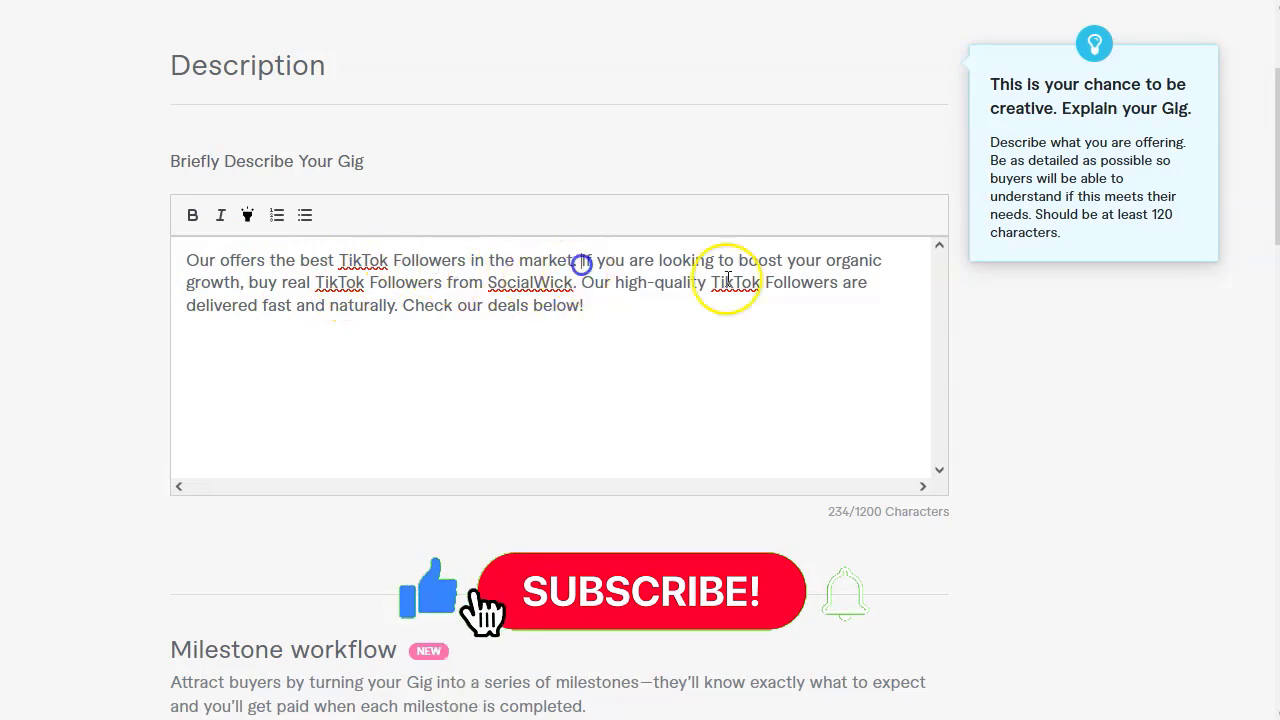
key("Return")
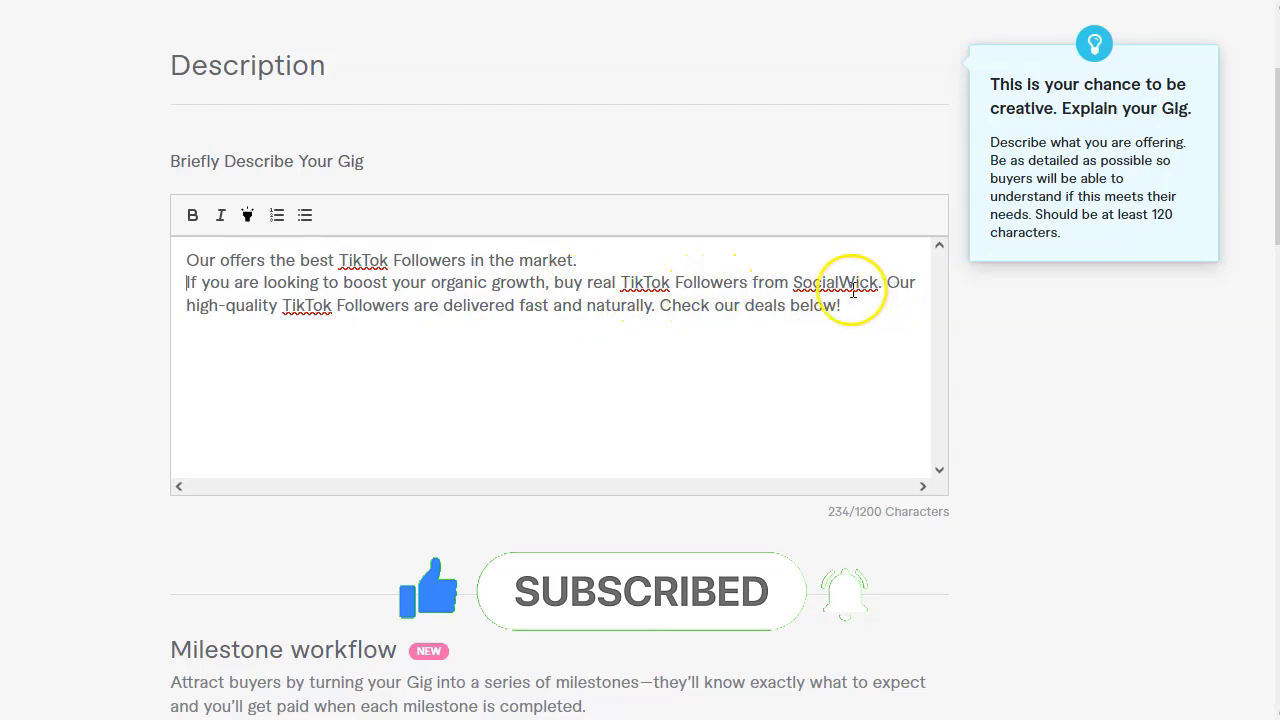
double_click(824, 282)
type("US")
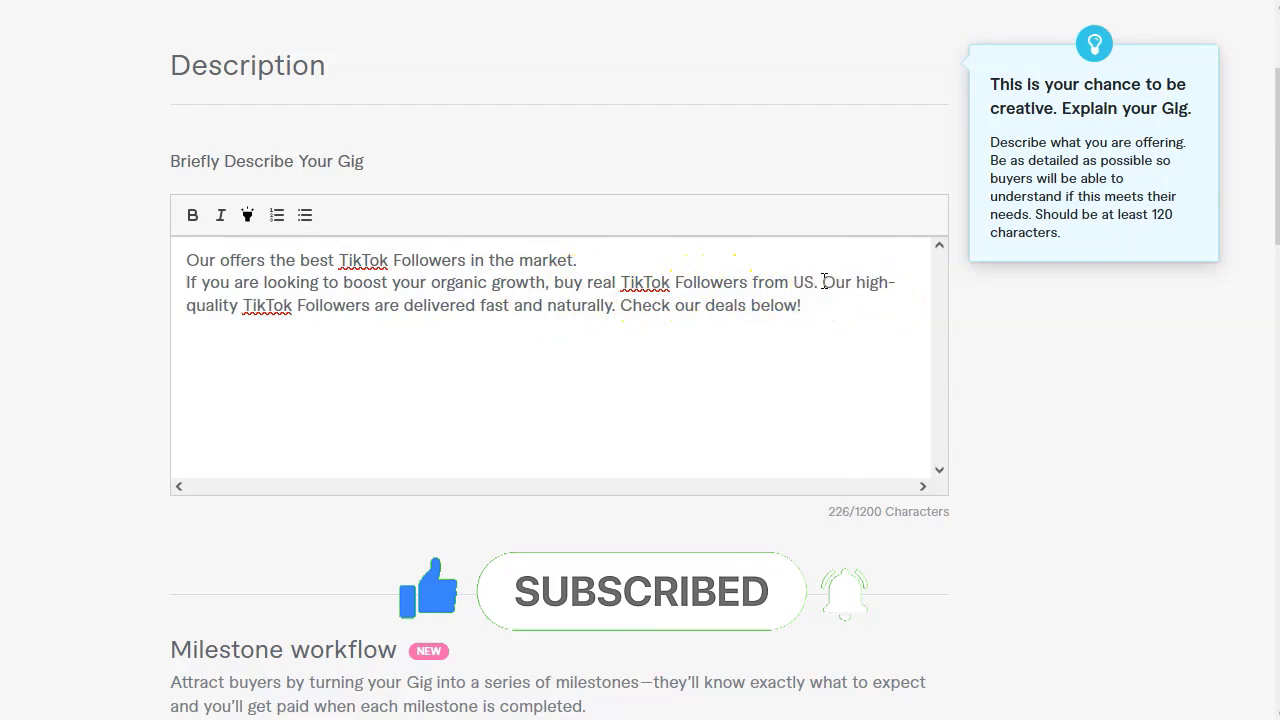
left_click(823, 282)
key("Return")
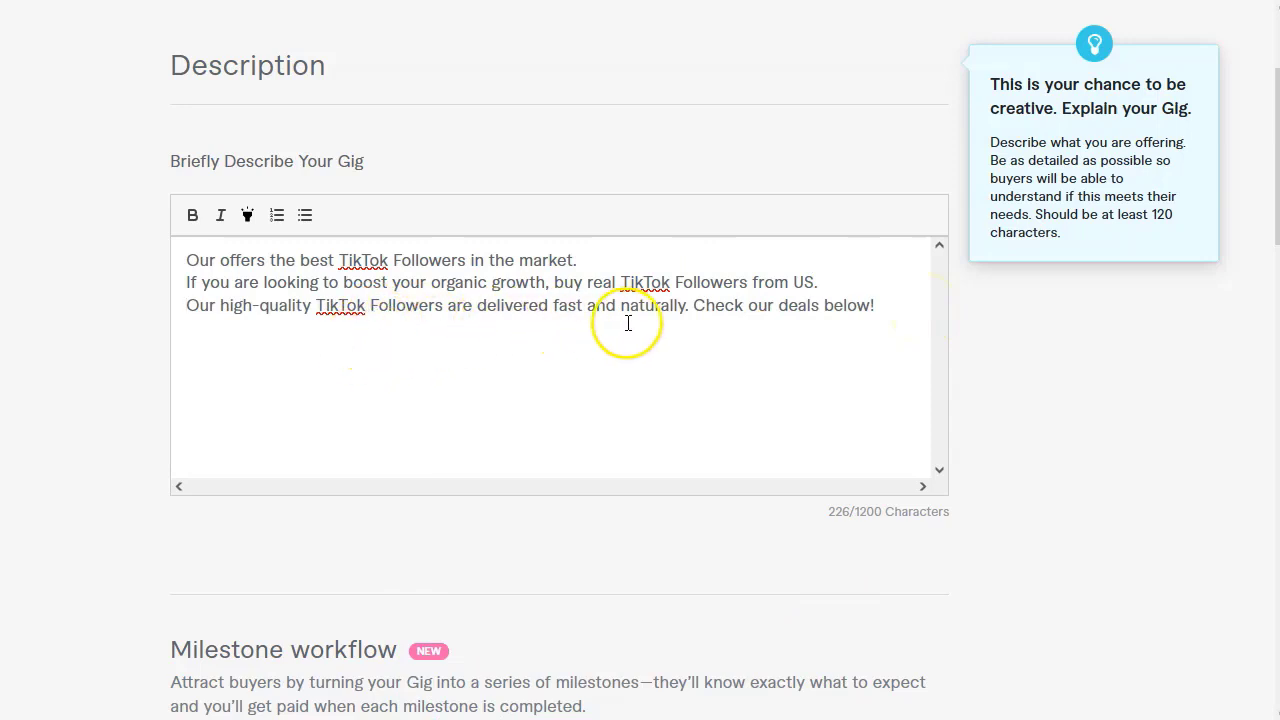
Move "Check our deals below!" to its own line and add "Contac us if you need some fast or more followers" after a blank line.
left_click(692, 305)
key("Return")
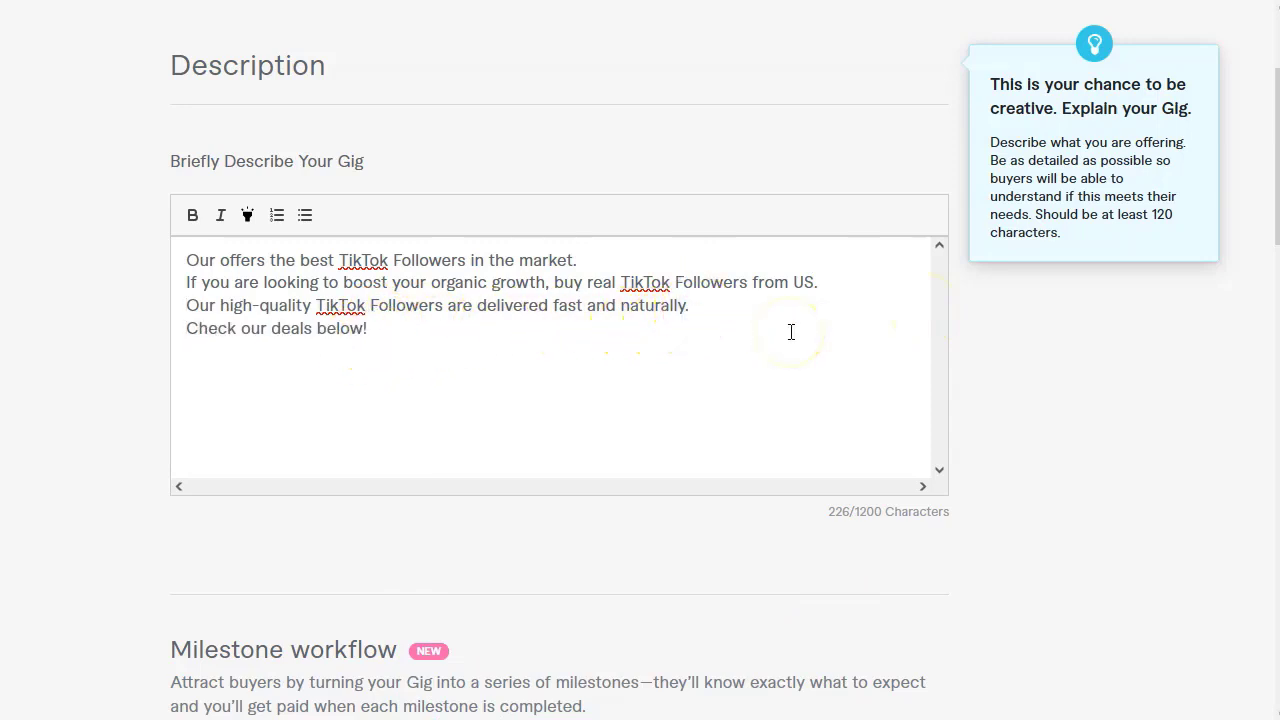
left_click(422, 329)
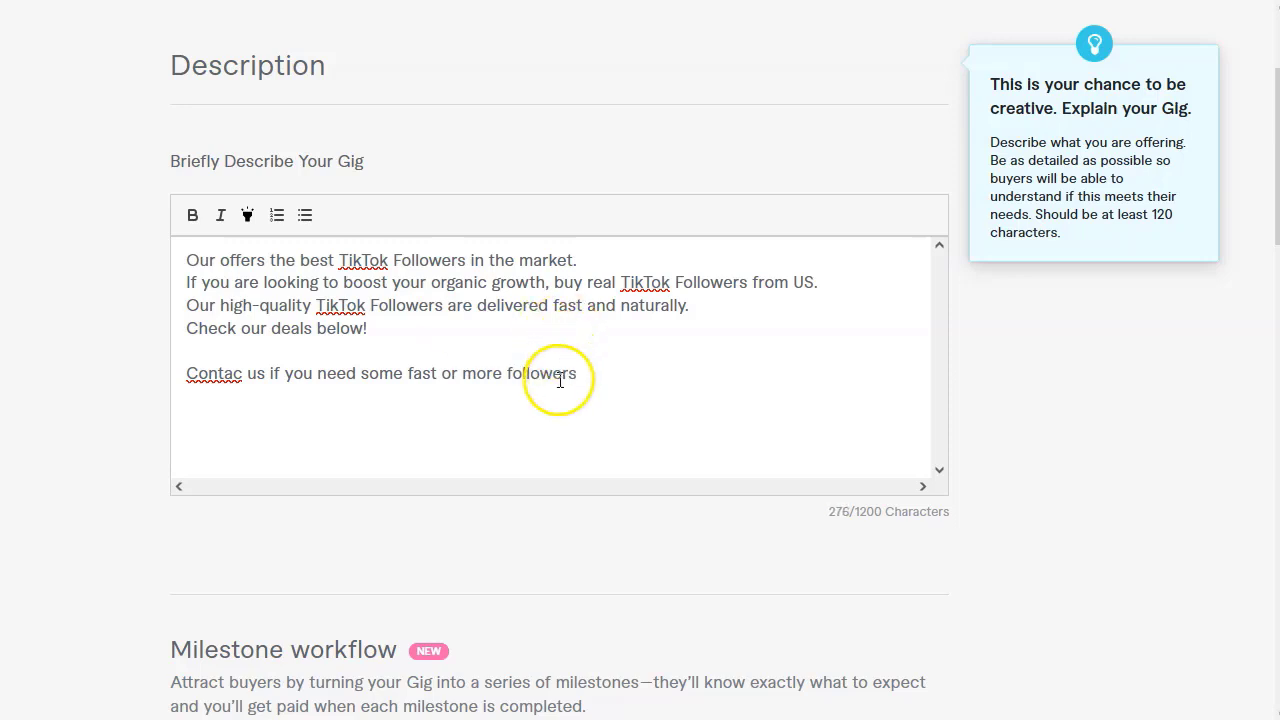
Copy InstaFollowers' Fast Delivery text up to "service's page" and paste it below the contact line in the Fiverr gig description.
left_click(966, 109)
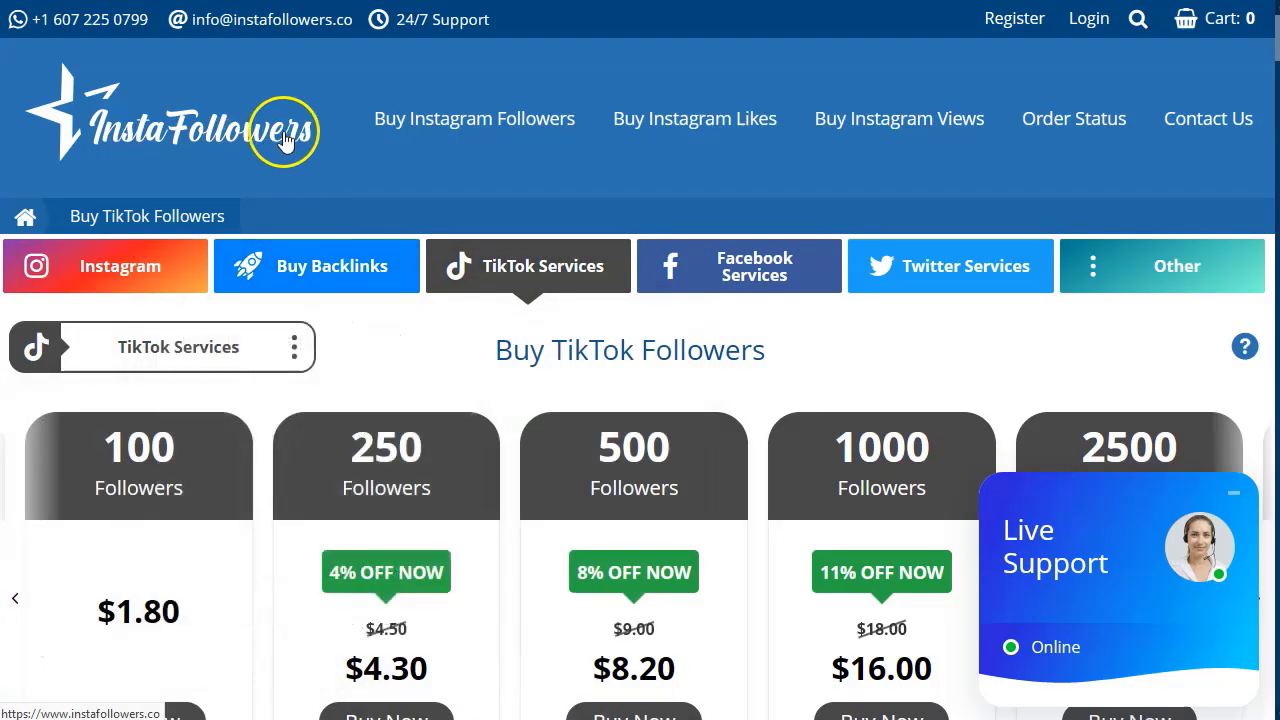
scroll(285, 140, "down", 2)
mouse_move(234, 163)
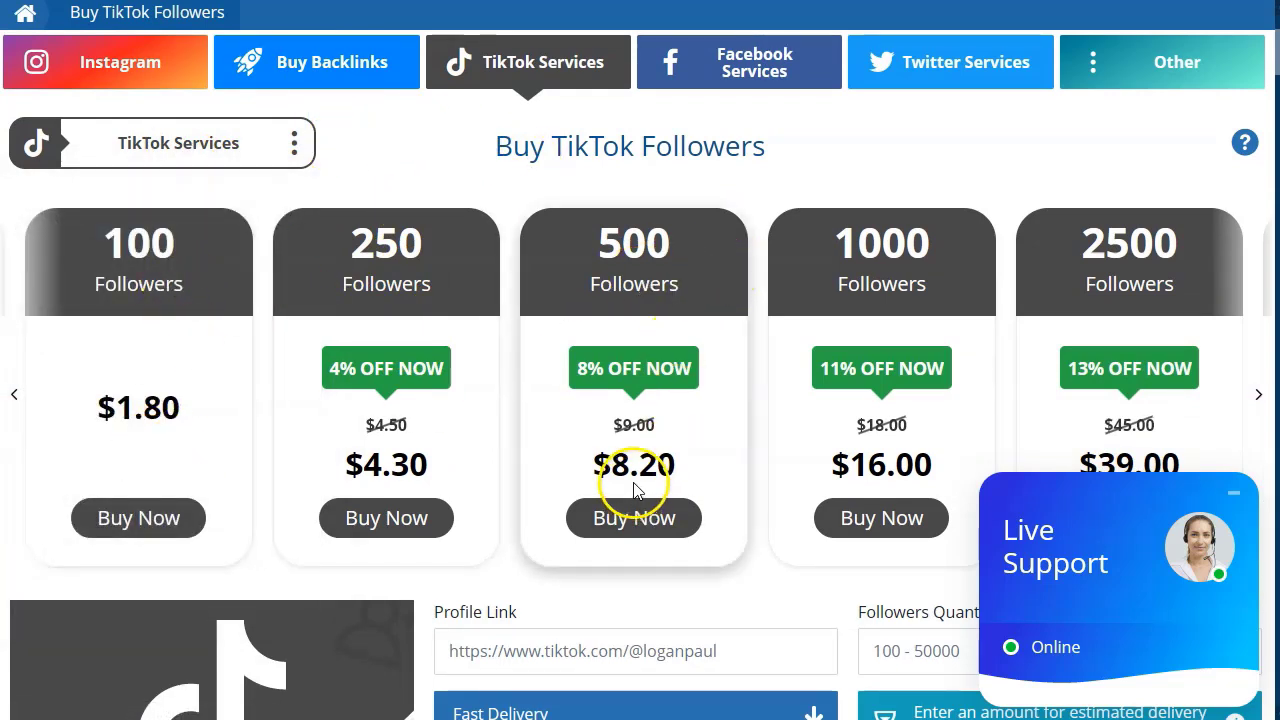
scroll(635, 487, "down", 3)
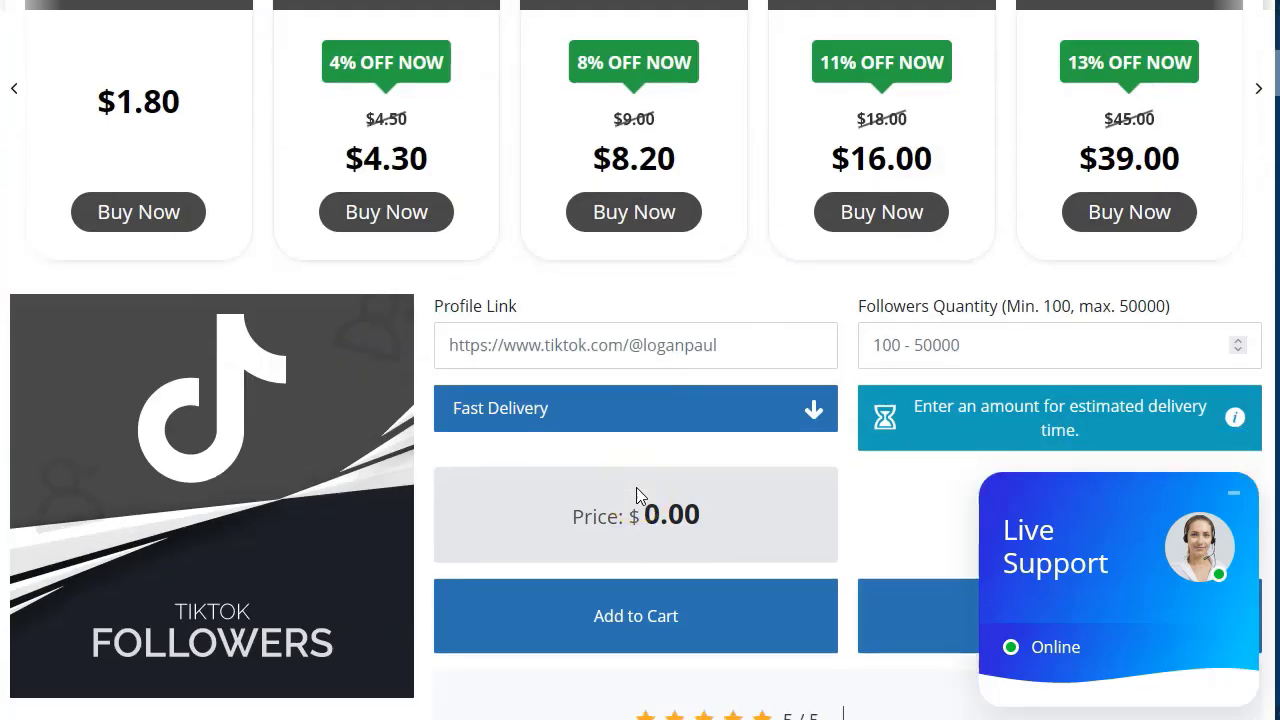
scroll(636, 489, "down", 7)
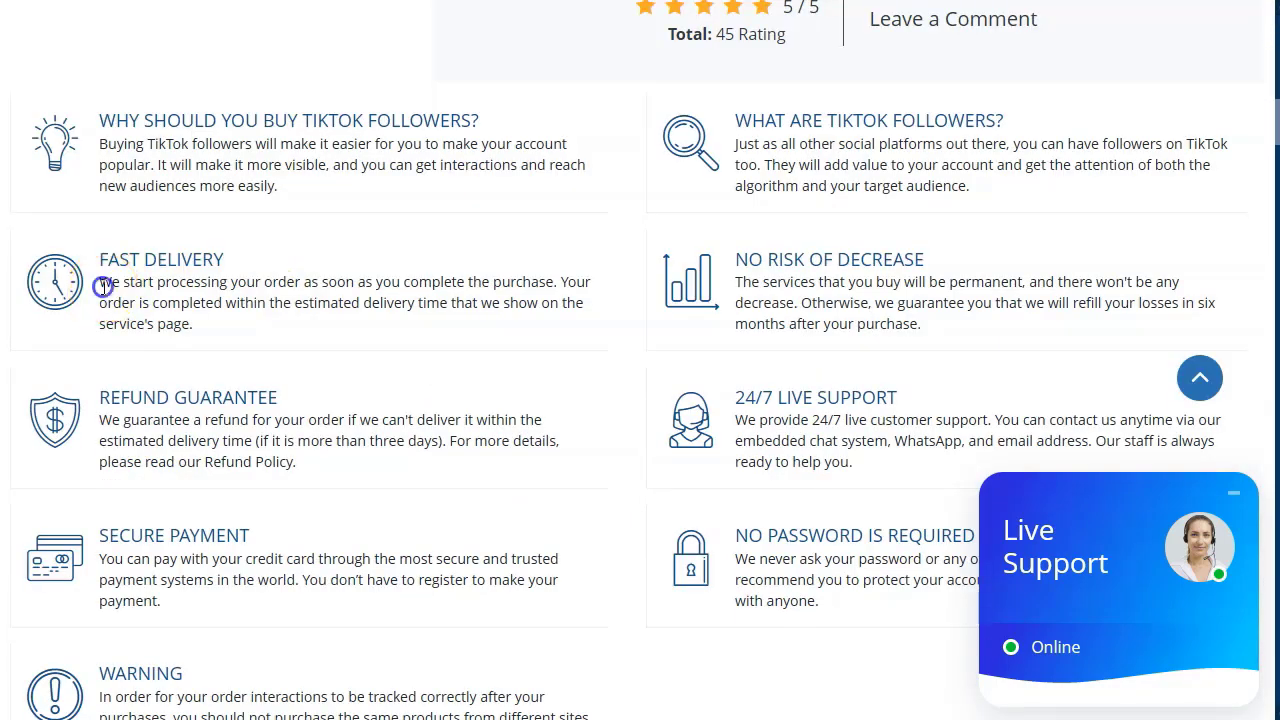
left_click_drag(104, 288, 188, 324)
key("ctrl+c")
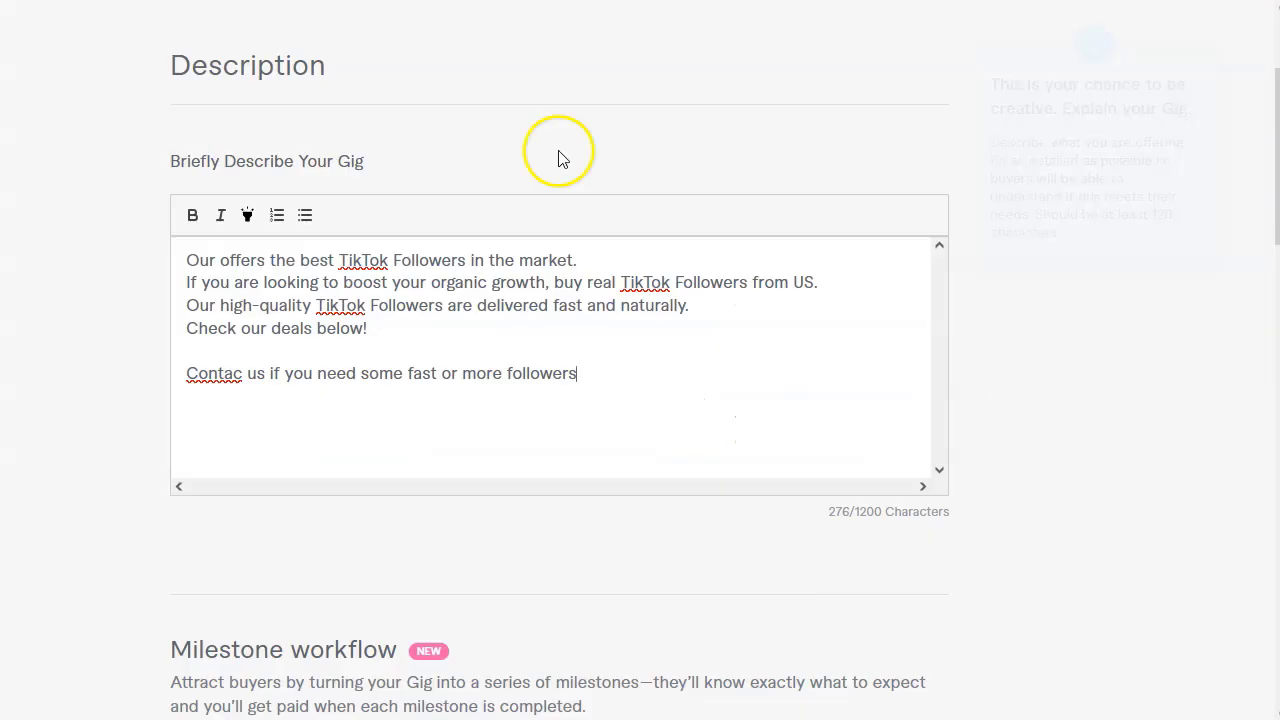
left_click(663, 391)
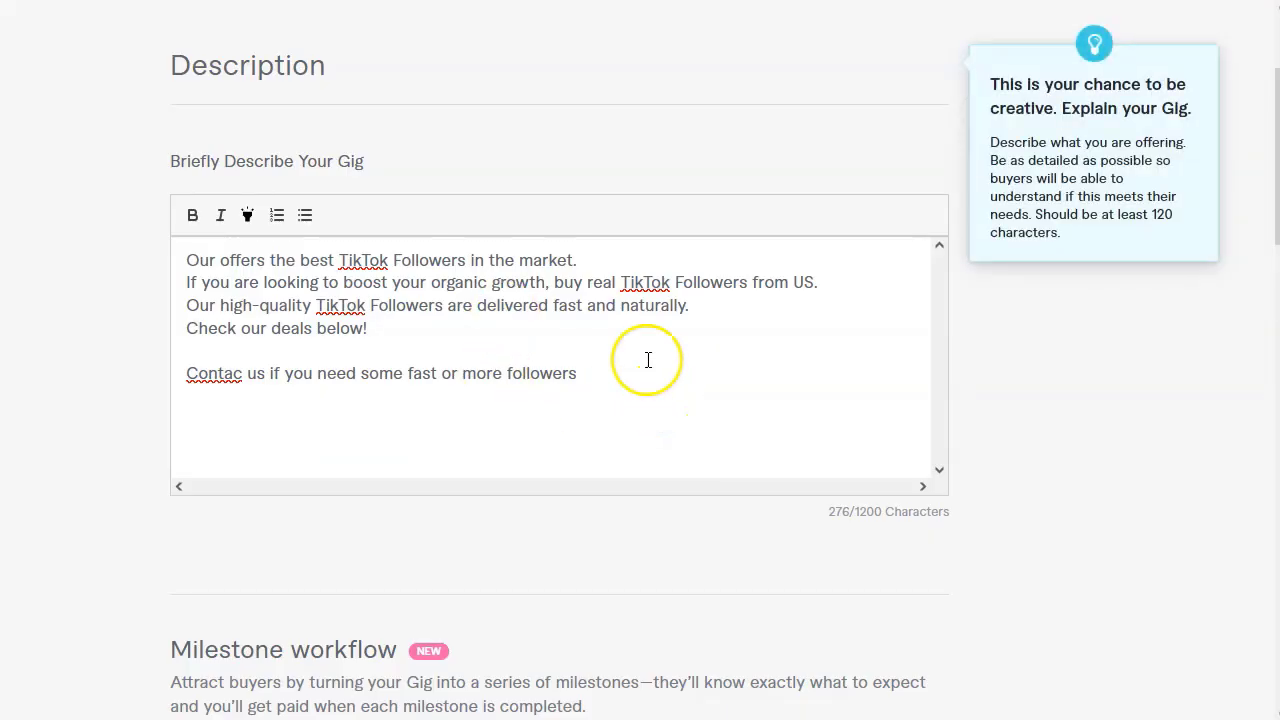
key("ctrl+v")
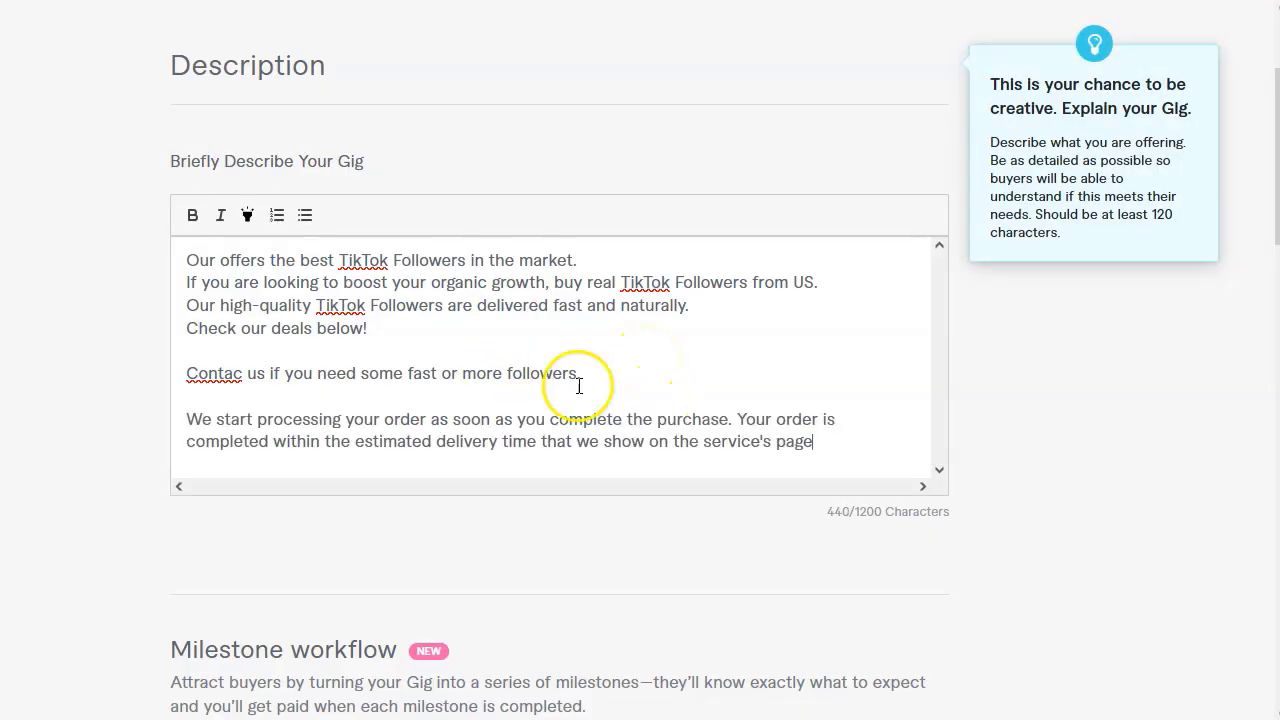
Put the sentence starting "Your order is completed" on its own line, and save the description to continue to the requirements.
left_click(737, 423)
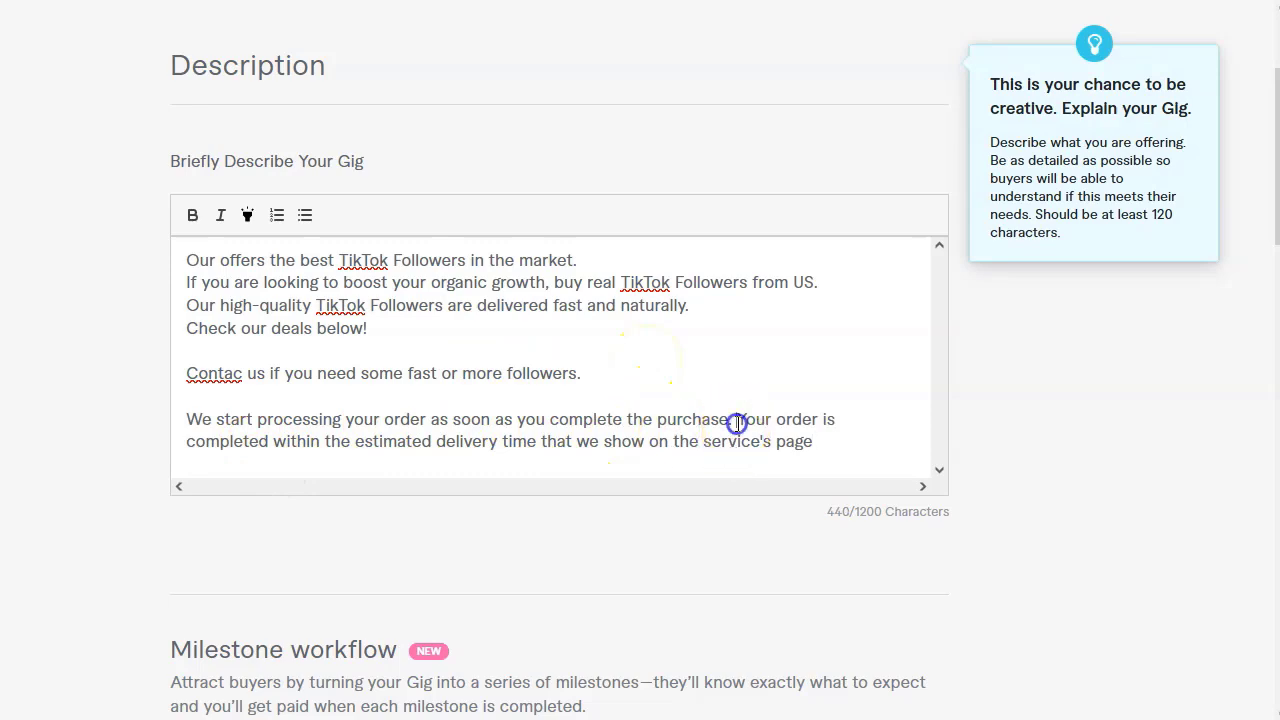
key("Return")
key("BackSpace")
key("Left")
key("Return")
scroll(615, 453, "down", 1)
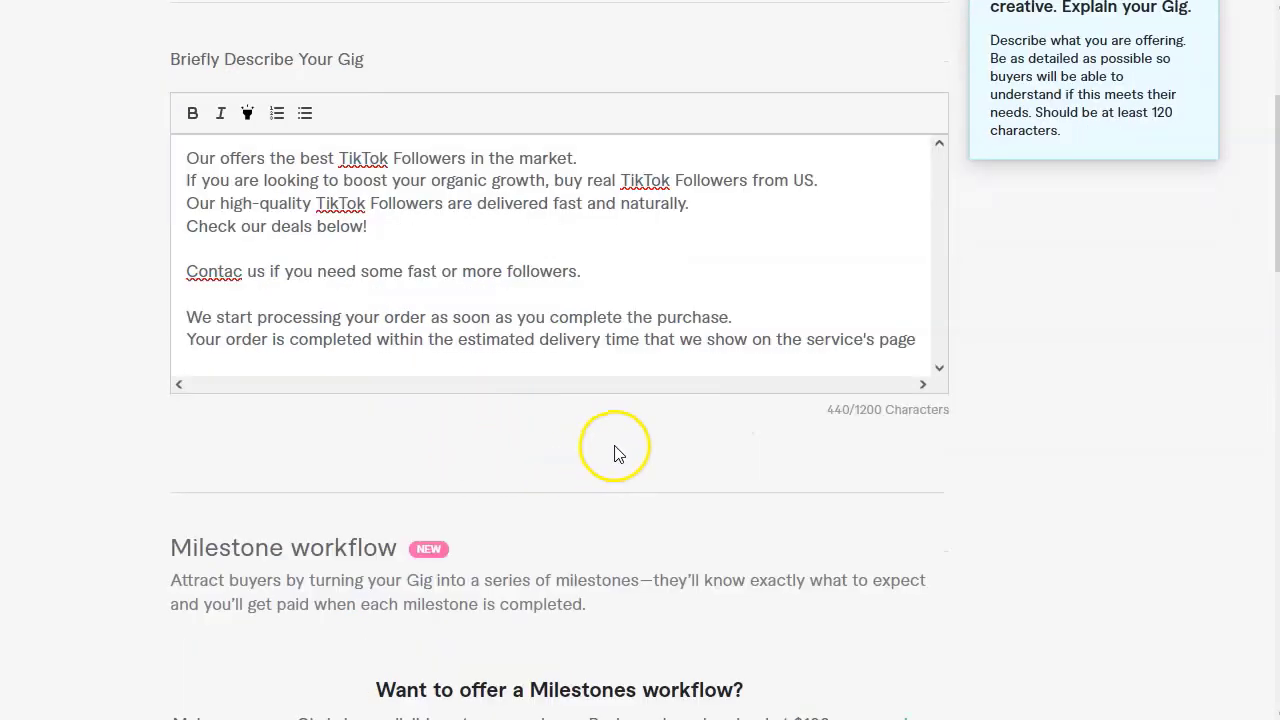
scroll(615, 453, "up", 3)
scroll(615, 453, "down", 9)
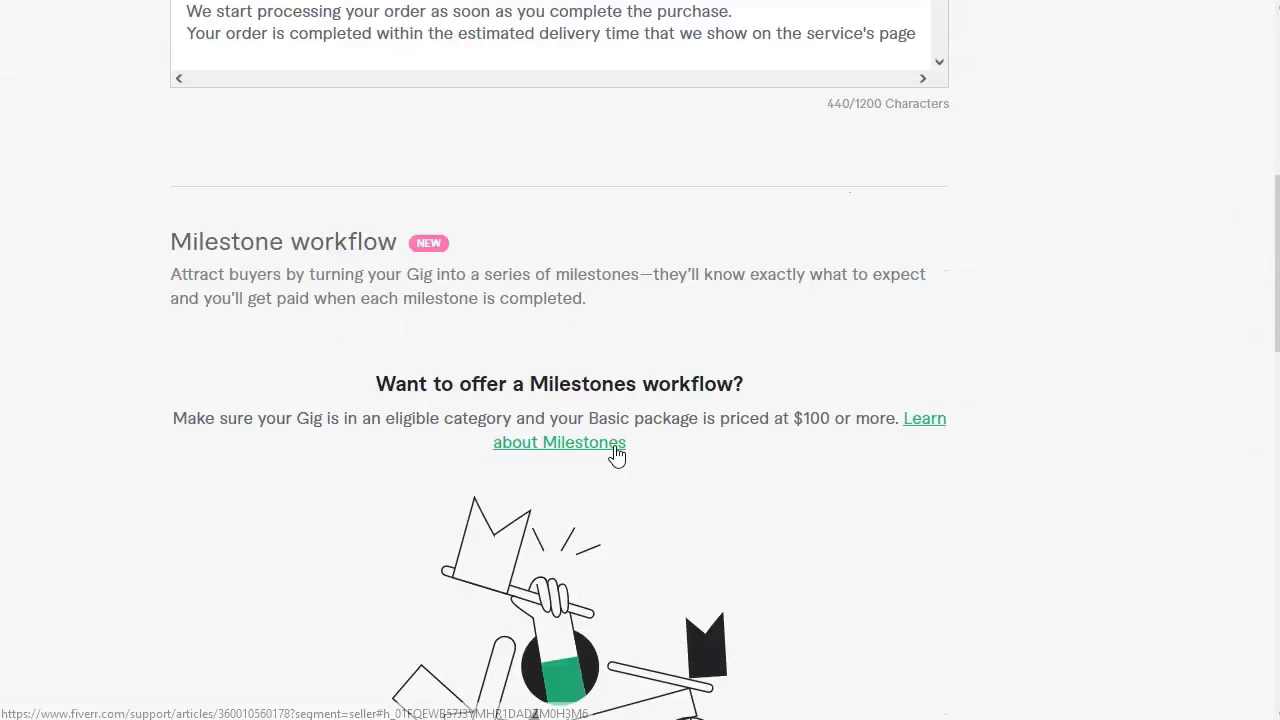
left_click(880, 580)
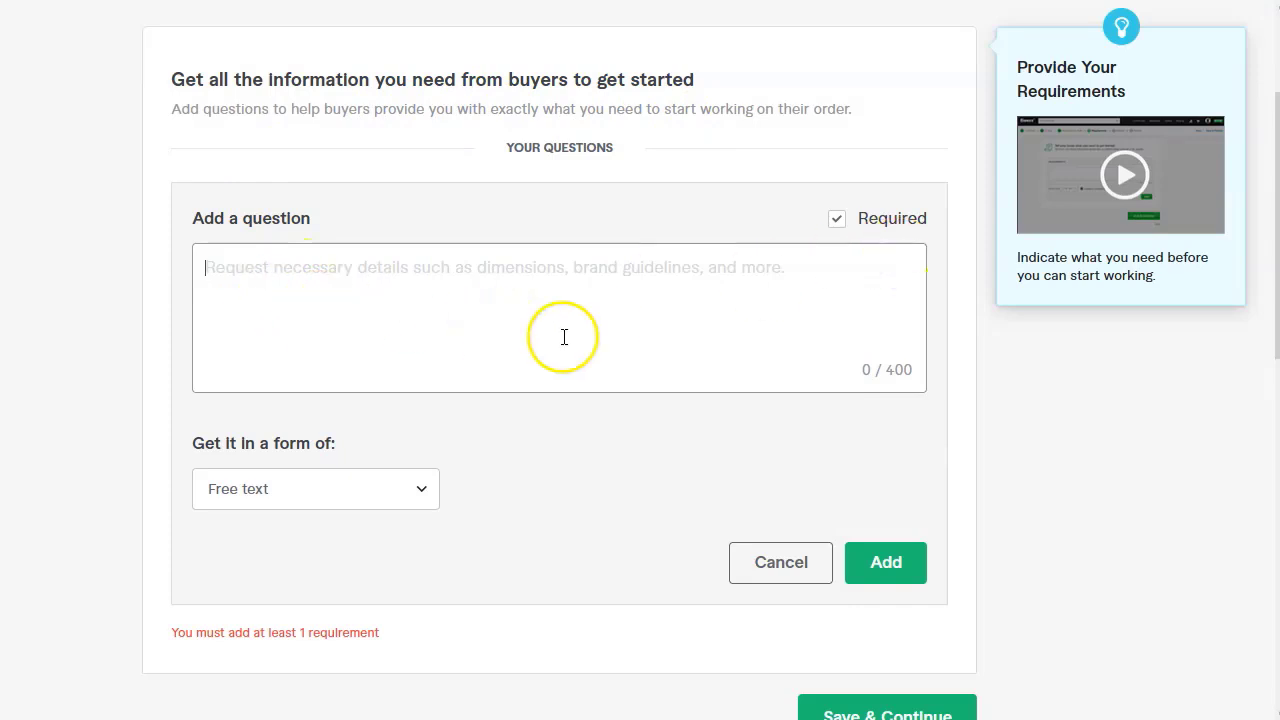
Write the buyer question "We no need your password or access credential. You need to provide your tiktok profile and we do the work.".
type("W")
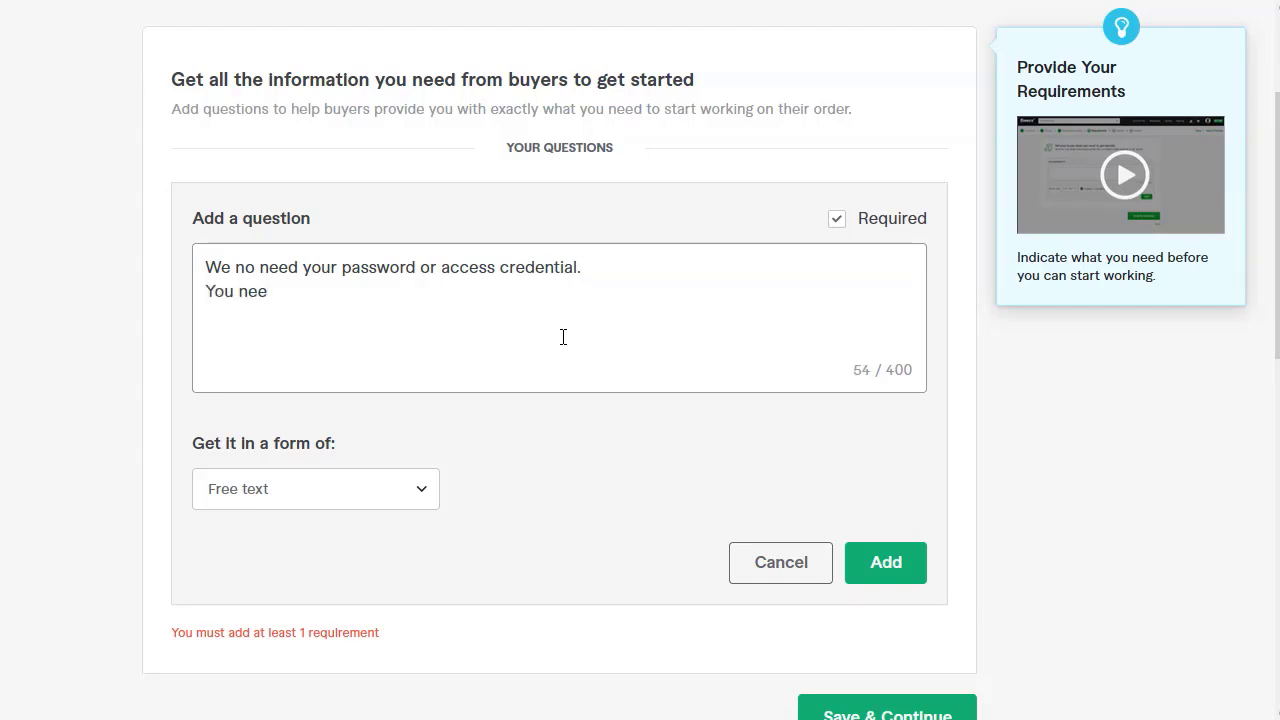
type("privide your tiktok profile")
left_click(499, 293)
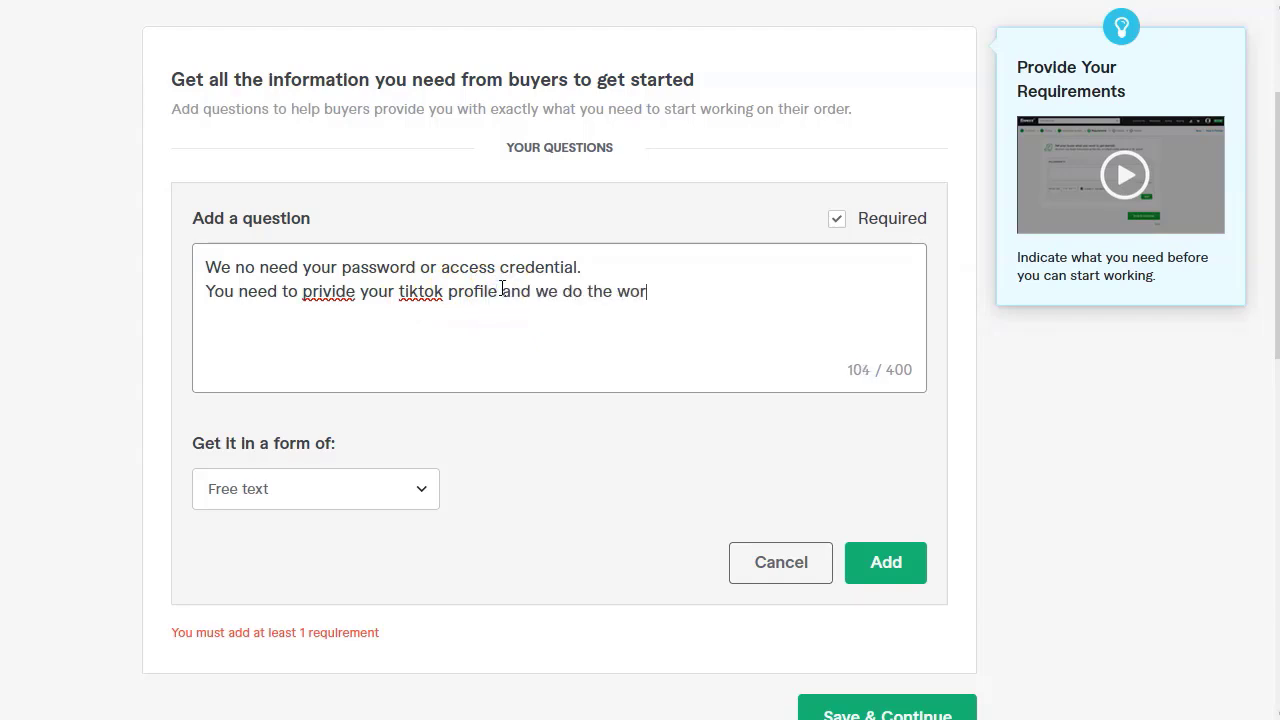
right_click(328, 292)
left_click(376, 341)
left_click(689, 302)
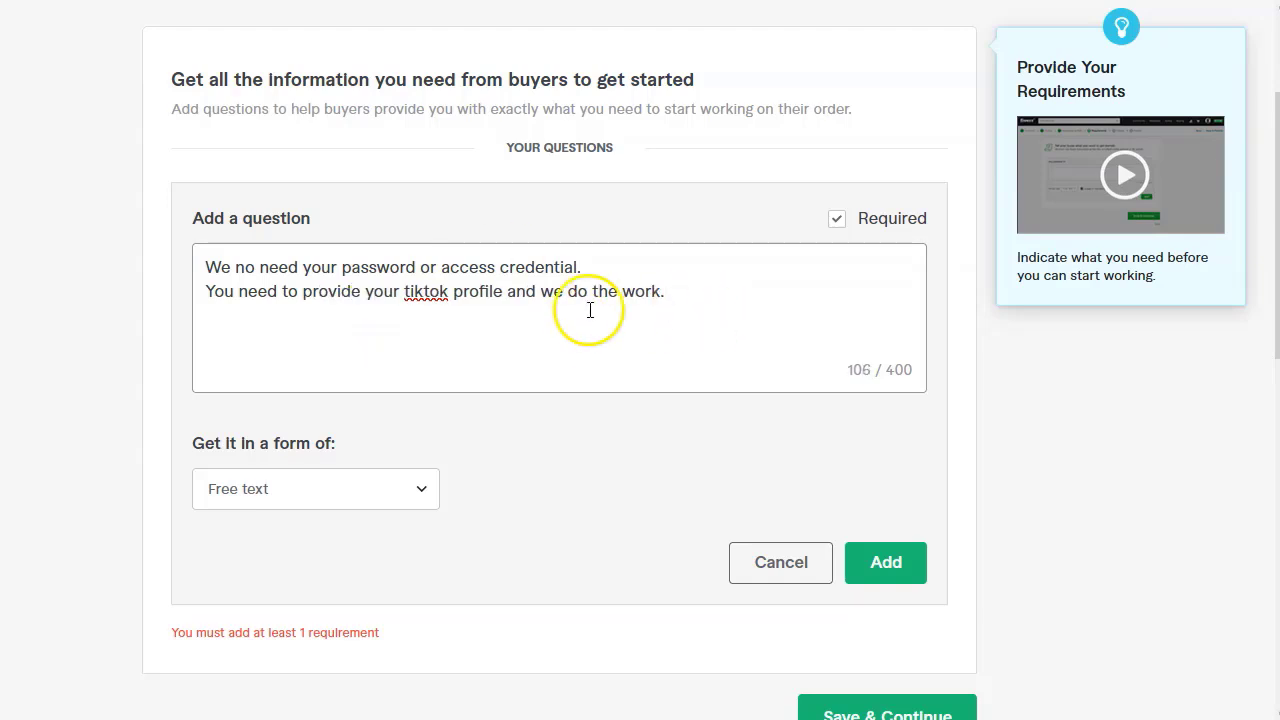
Add the question with the Free text answer form, save the requirements, and dismiss the gig image guidelines.
left_click(277, 491)
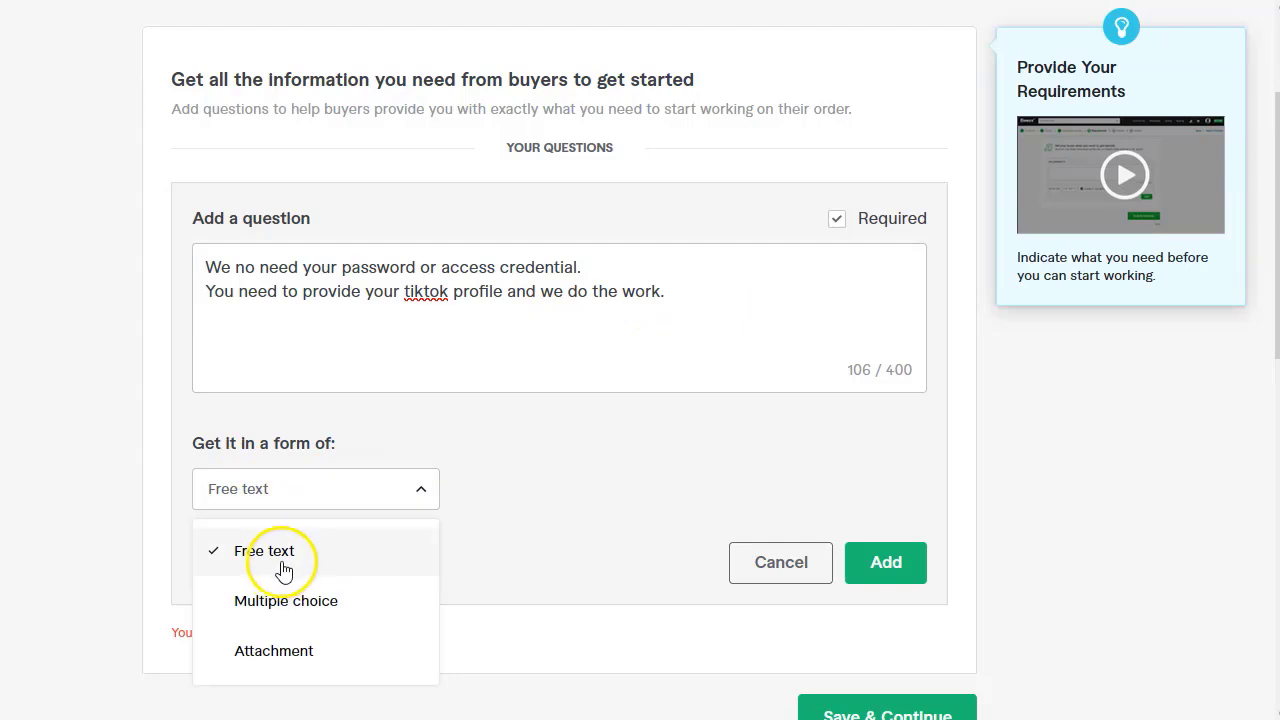
left_click(546, 483)
left_click(886, 562)
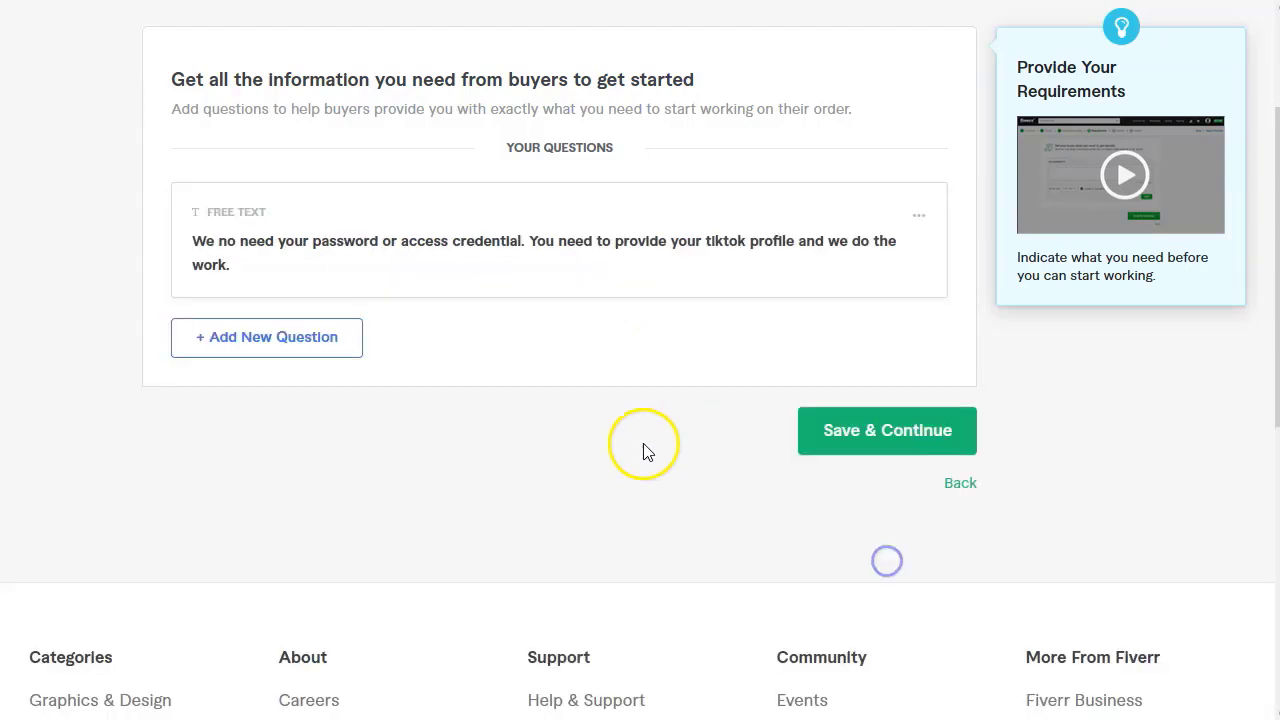
left_click(874, 431)
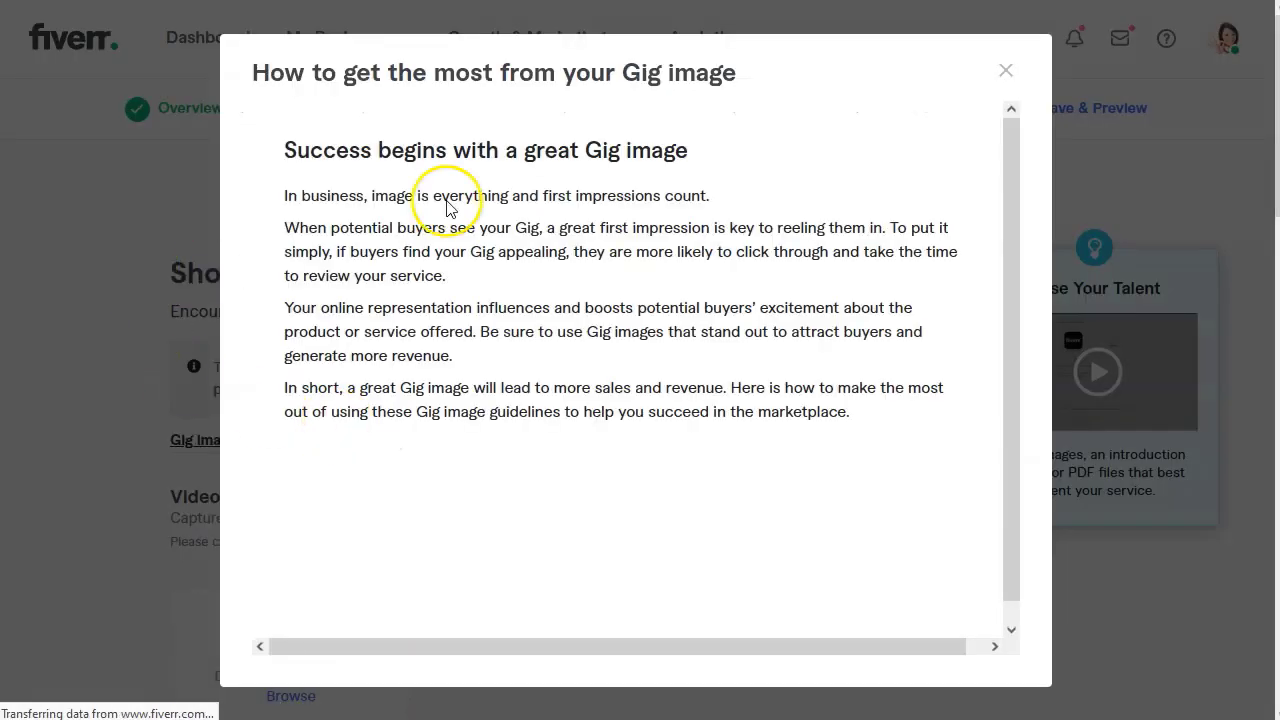
scroll(572, 372, "down", 3)
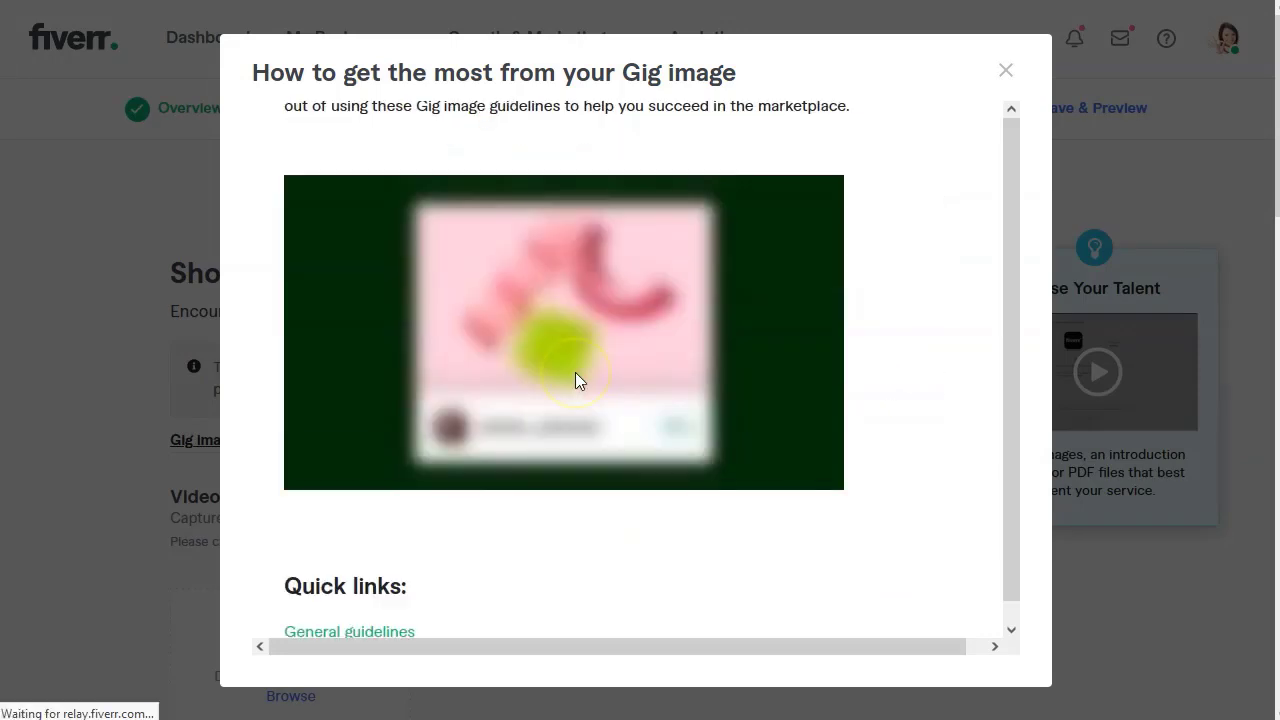
key("Escape")
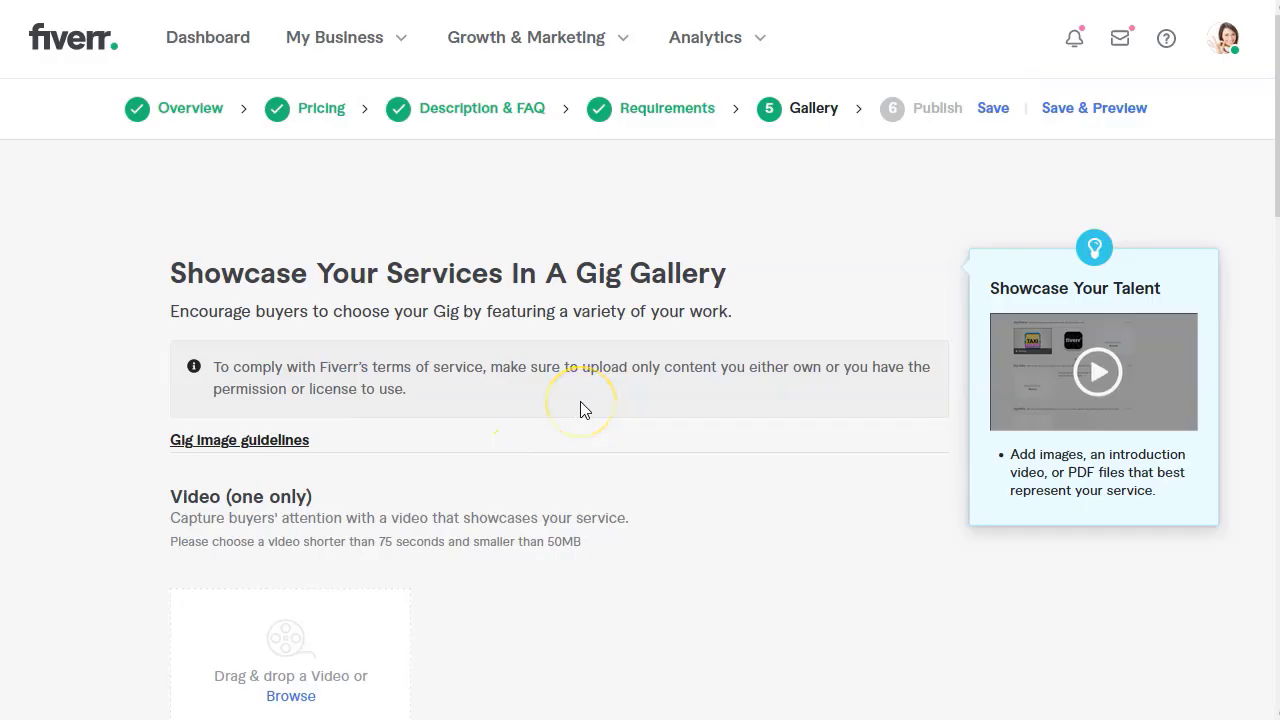
On the supplier's Buy Cheap TikTok Followers page, capture a screenshot of the 500-follower package's image and title.
scroll(363, 406, "down", 4)
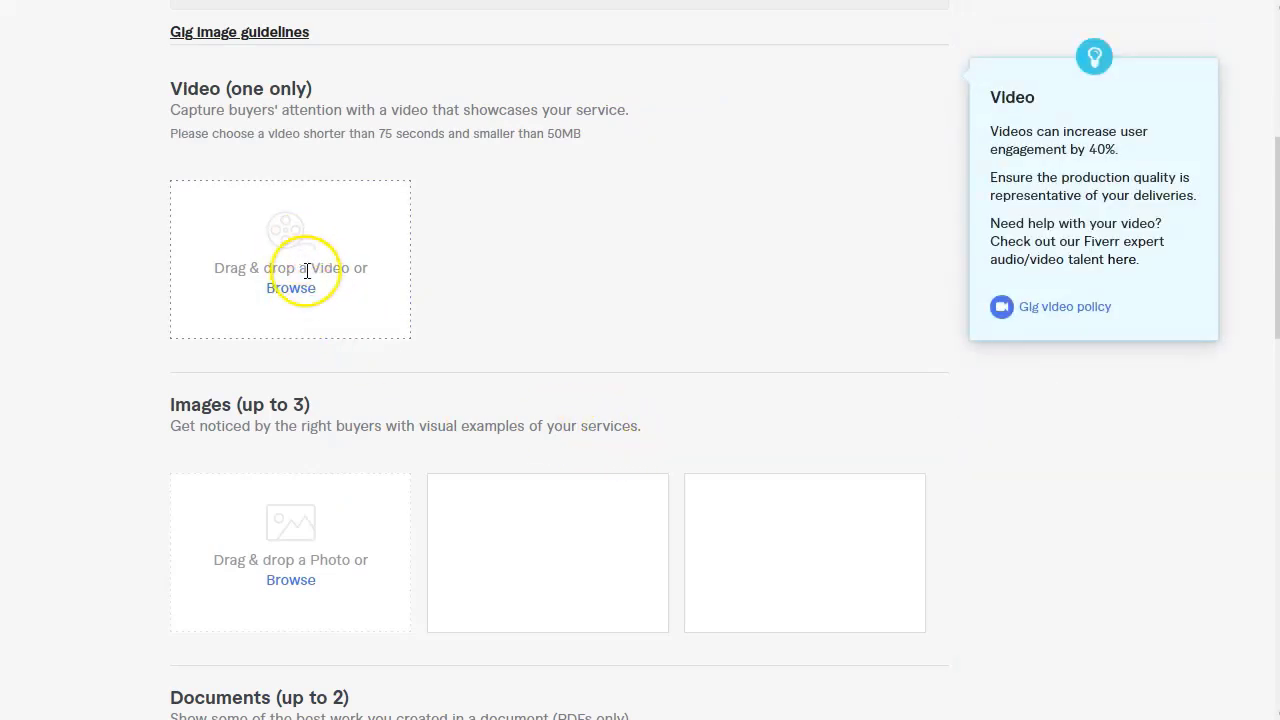
scroll(371, 445, "down", 2)
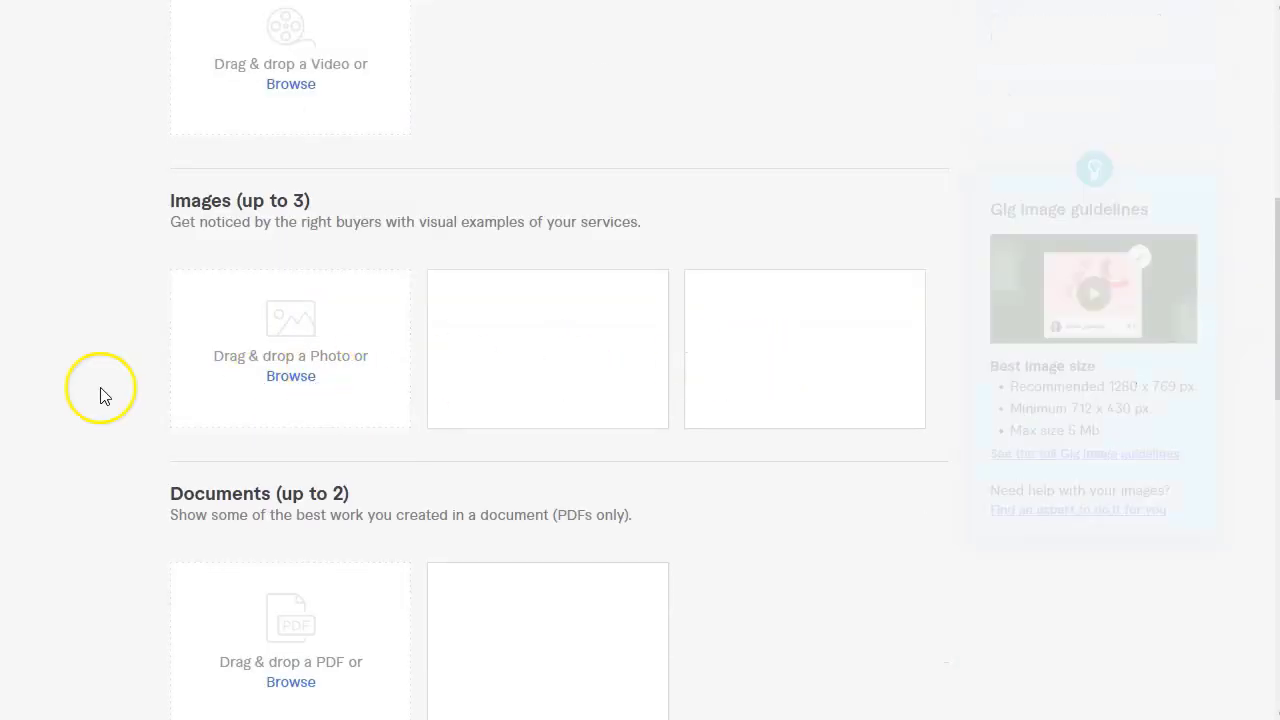
scroll(525, 470, "down", 2)
scroll(229, 457, "up", 3)
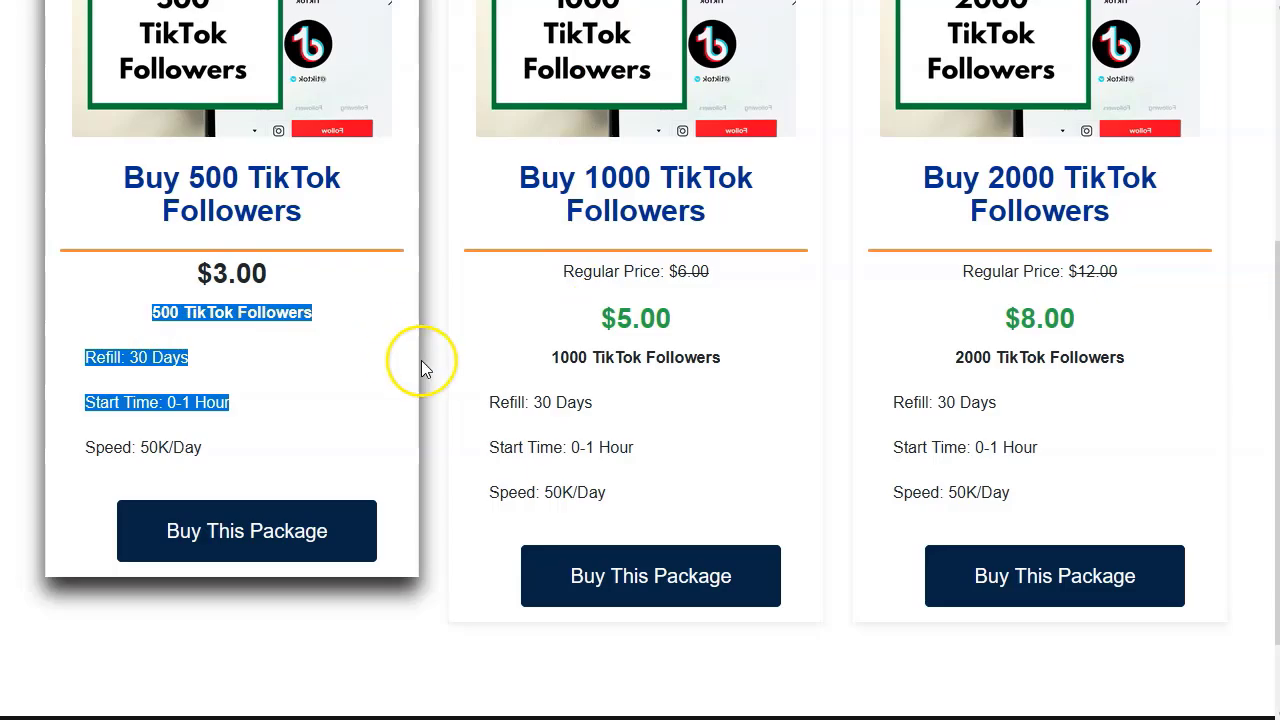
left_click(430, 368)
scroll(431, 363, "up", 3)
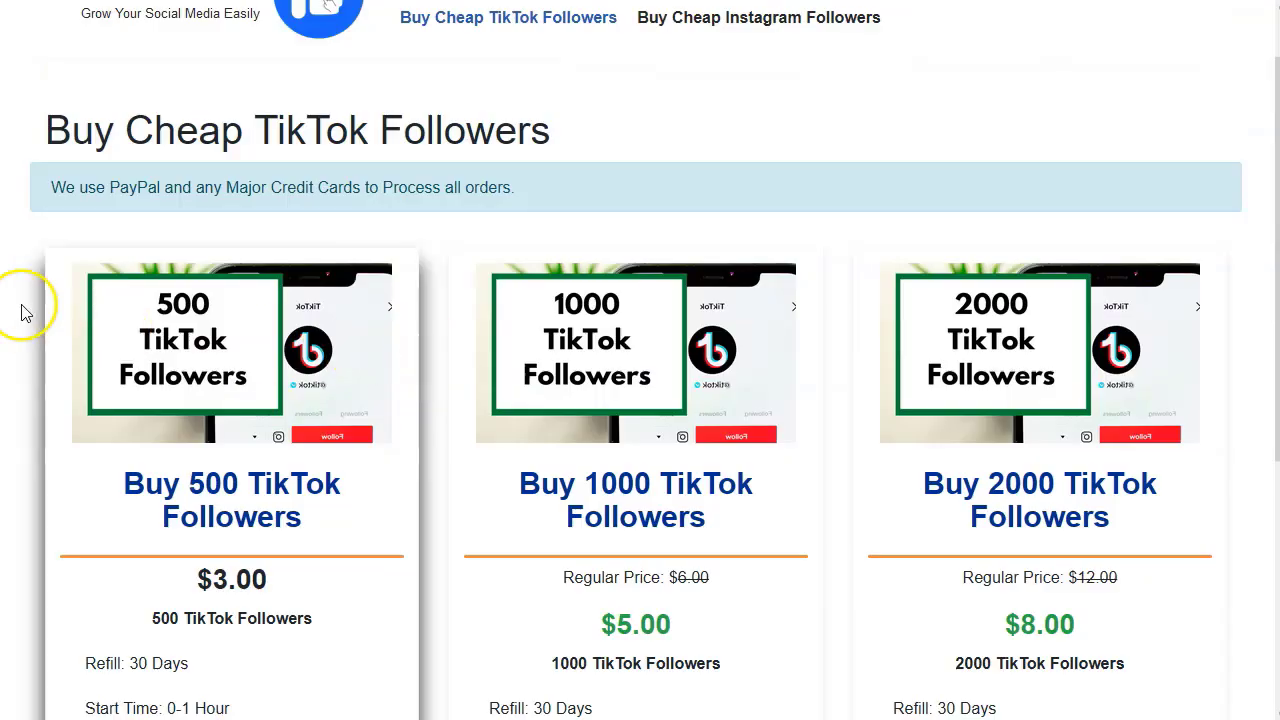
key("Print")
left_click_drag(66, 262, 405, 542)
left_click_drag(236, 262, 234, 249)
left_click_drag(89, 396, 61, 396)
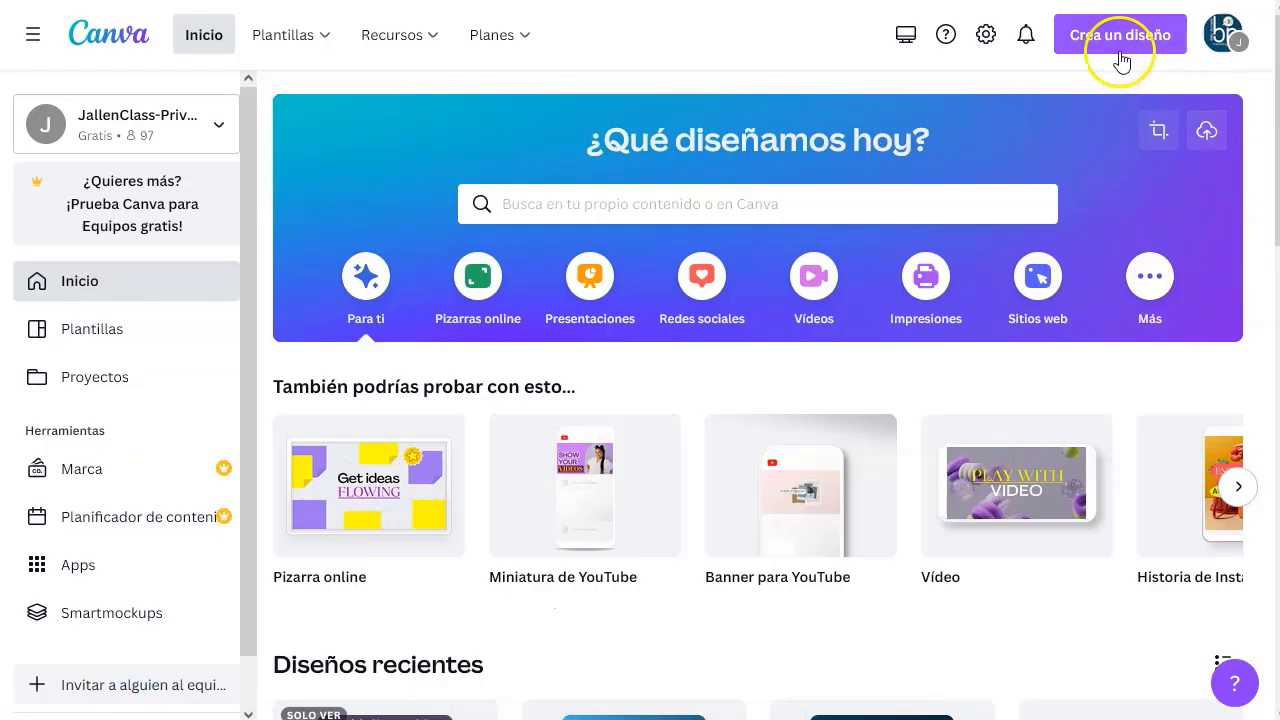
Switch to Canva, create a 1920 × 1280 px design, and place the captured package image centered at full page height.
left_click(1114, 34)
left_click(883, 543)
left_click(985, 360)
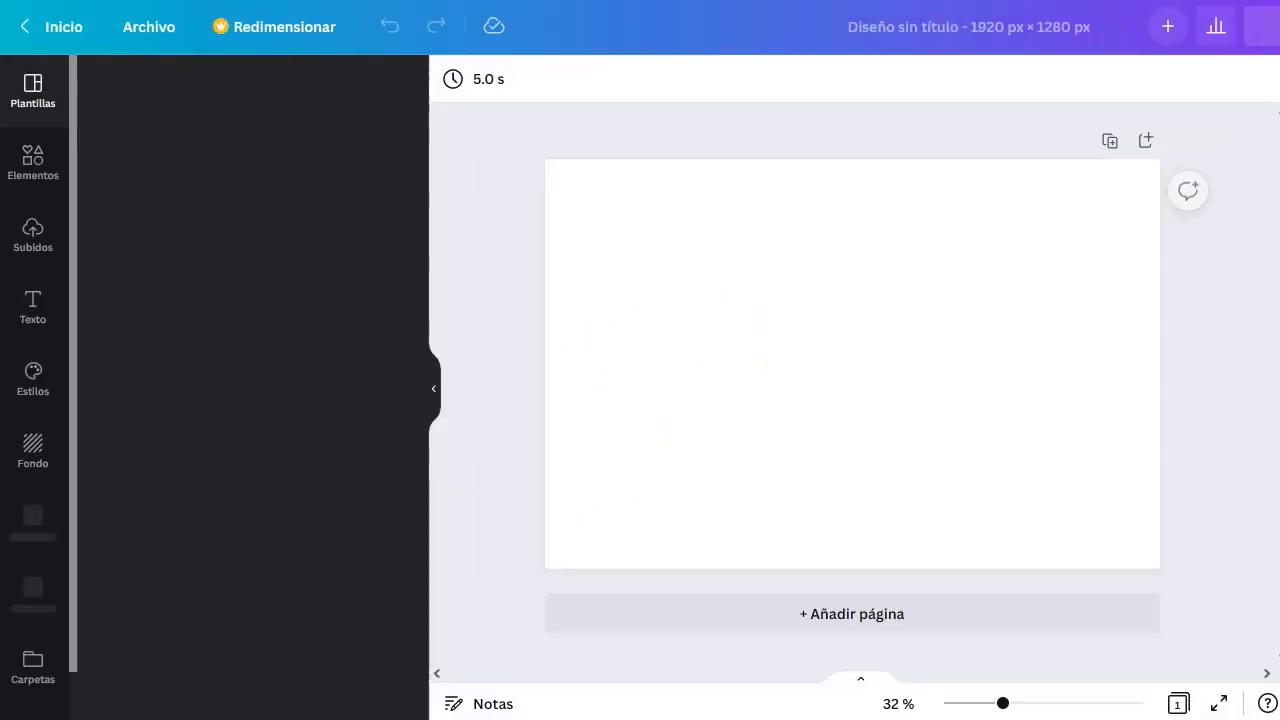
left_click_drag(791, 365, 1032, 563)
left_click_drag(783, 336, 846, 334)
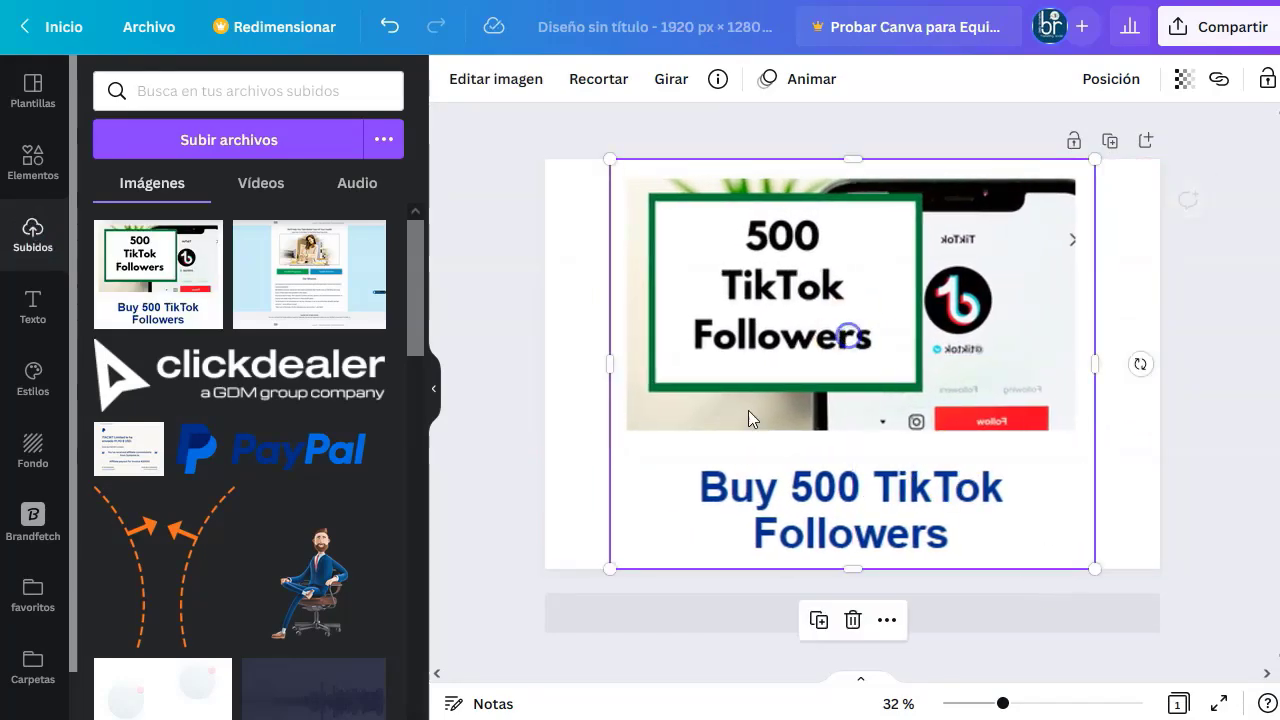
left_click(523, 443)
Download the finished Canva design as a JPG file.
left_click(1210, 27)
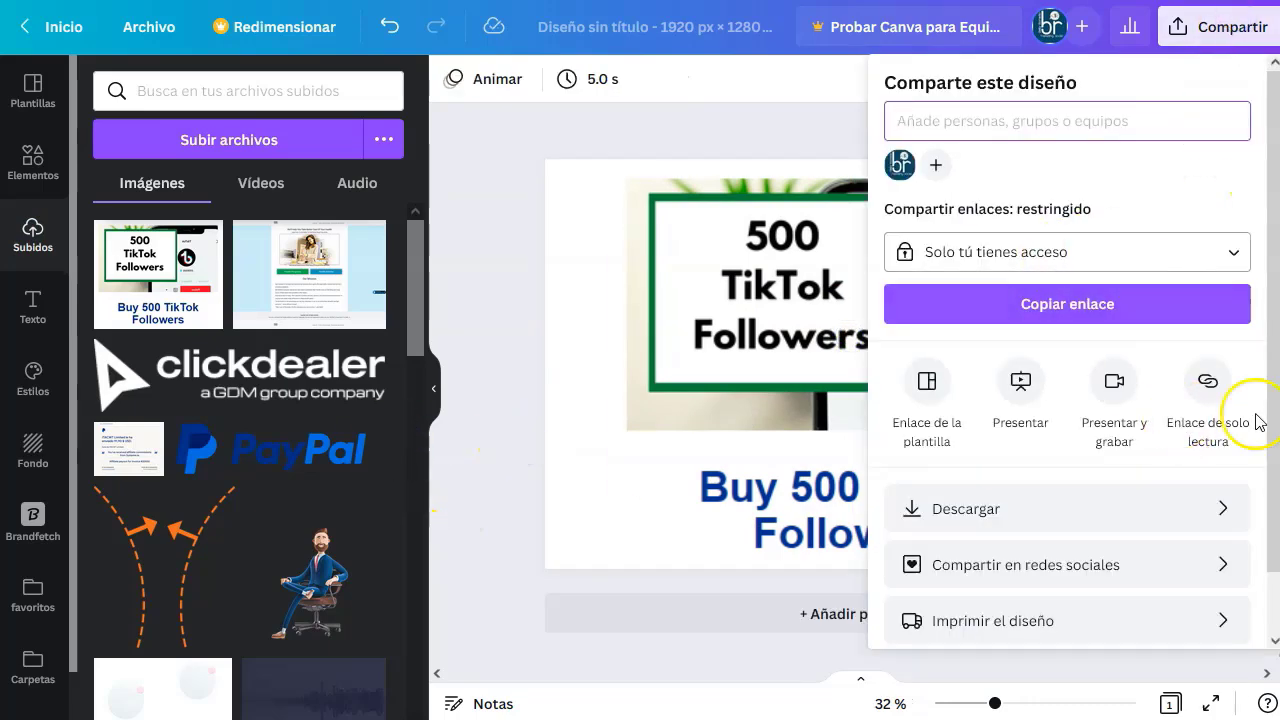
left_click(1159, 509)
left_click(1017, 165)
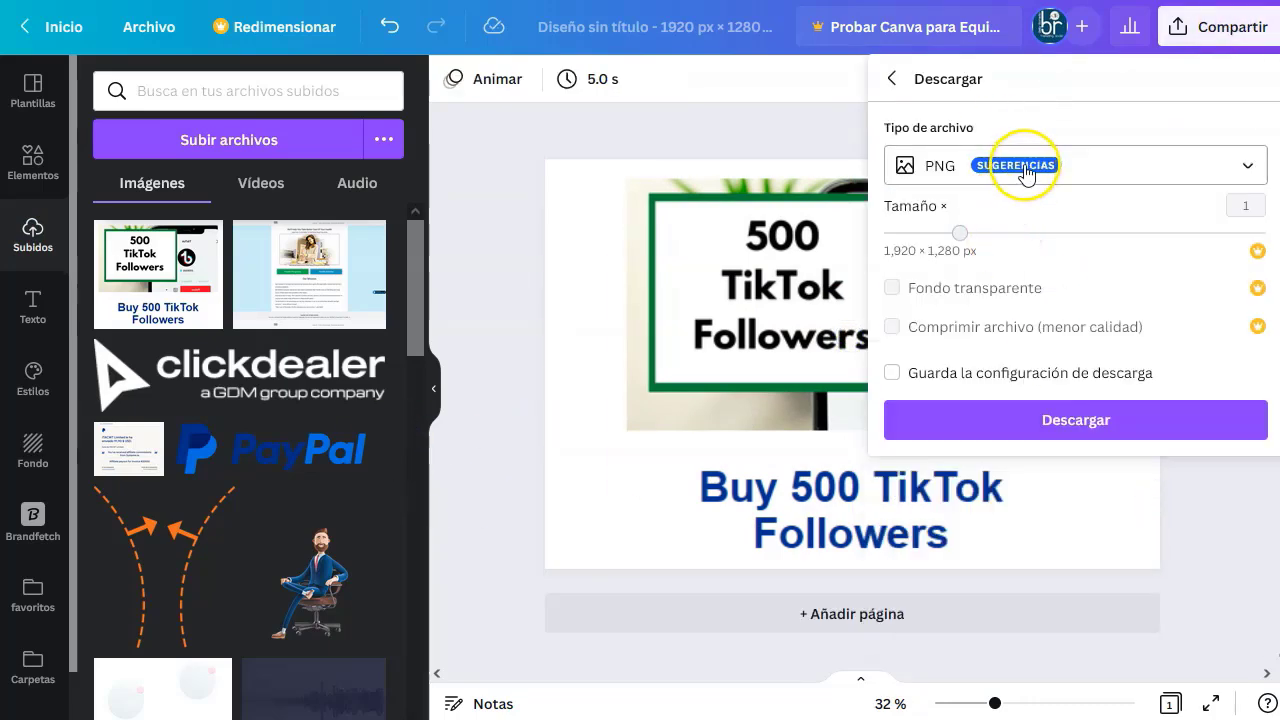
left_click(1023, 221)
left_click(1141, 420)
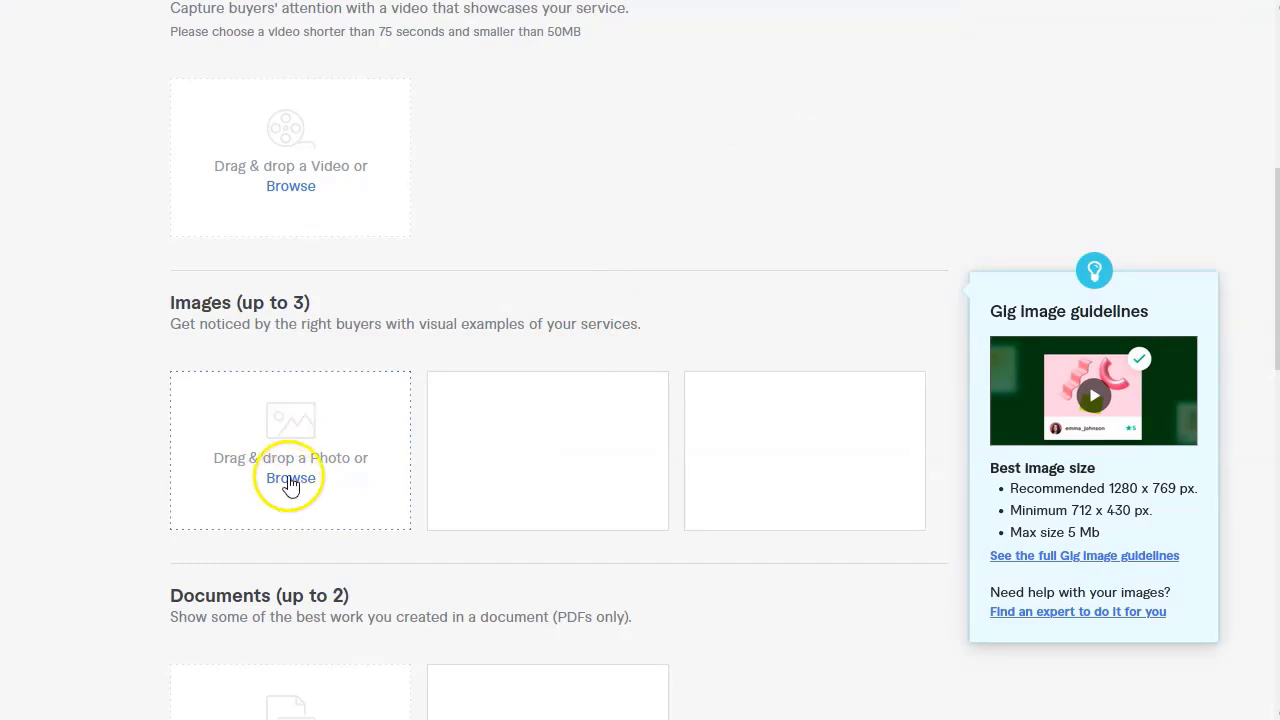
Upload "Diseño sin título.jpg" as the first image in the Fiverr gig gallery, and save to continue to publishing.
left_click(288, 480)
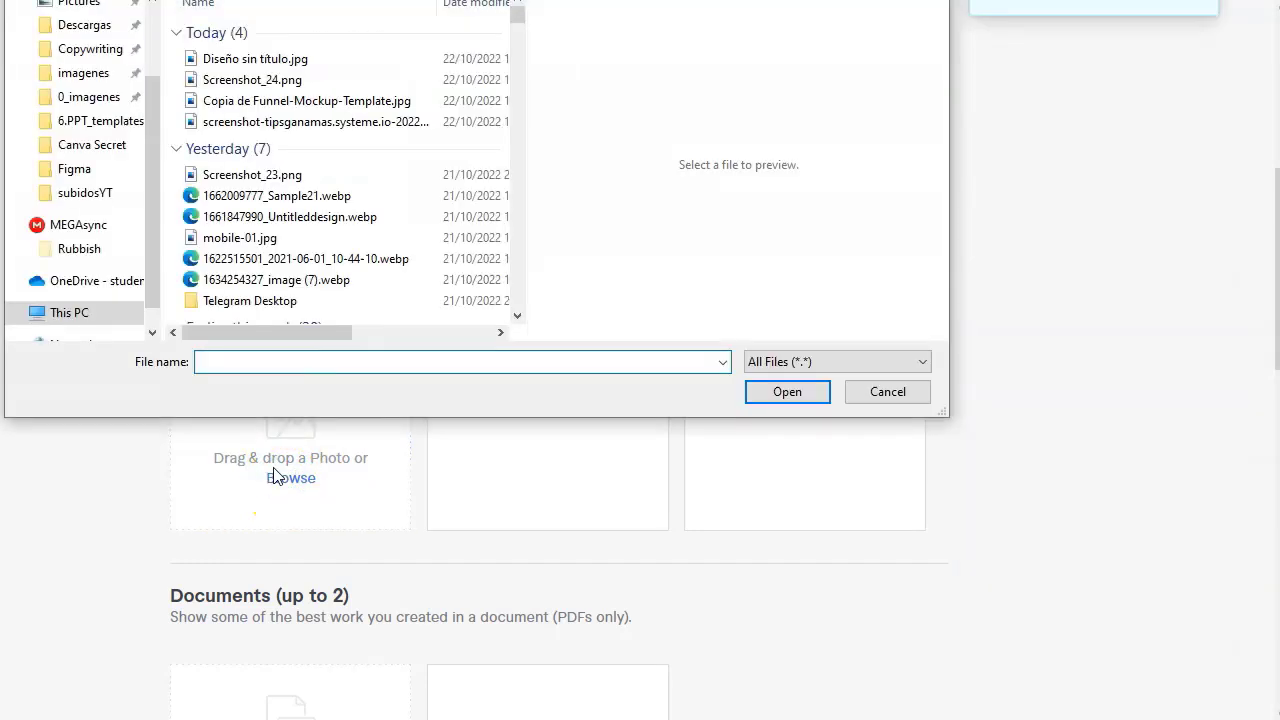
double_click(257, 51)
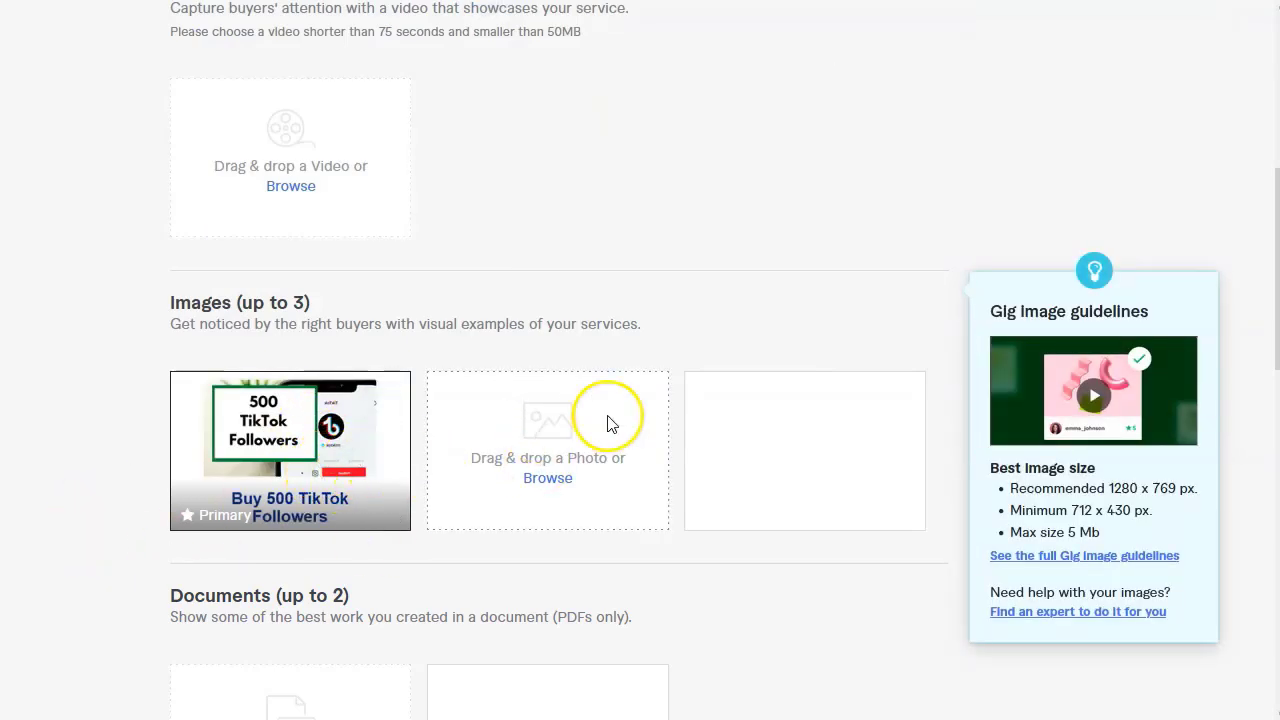
scroll(620, 440, "down", 6)
left_click(877, 369)
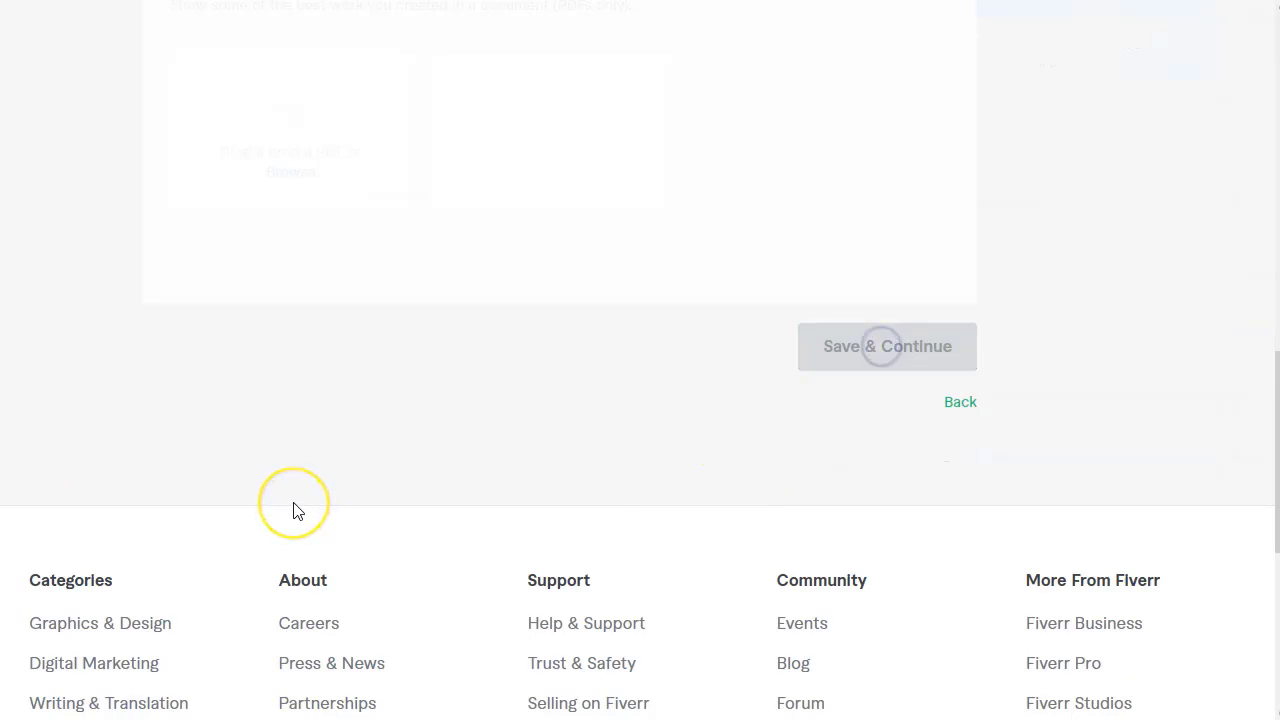
Examine the gig's remaining publishing requirements, including the English Skills Test.
scroll(1052, 352, "up", 1)
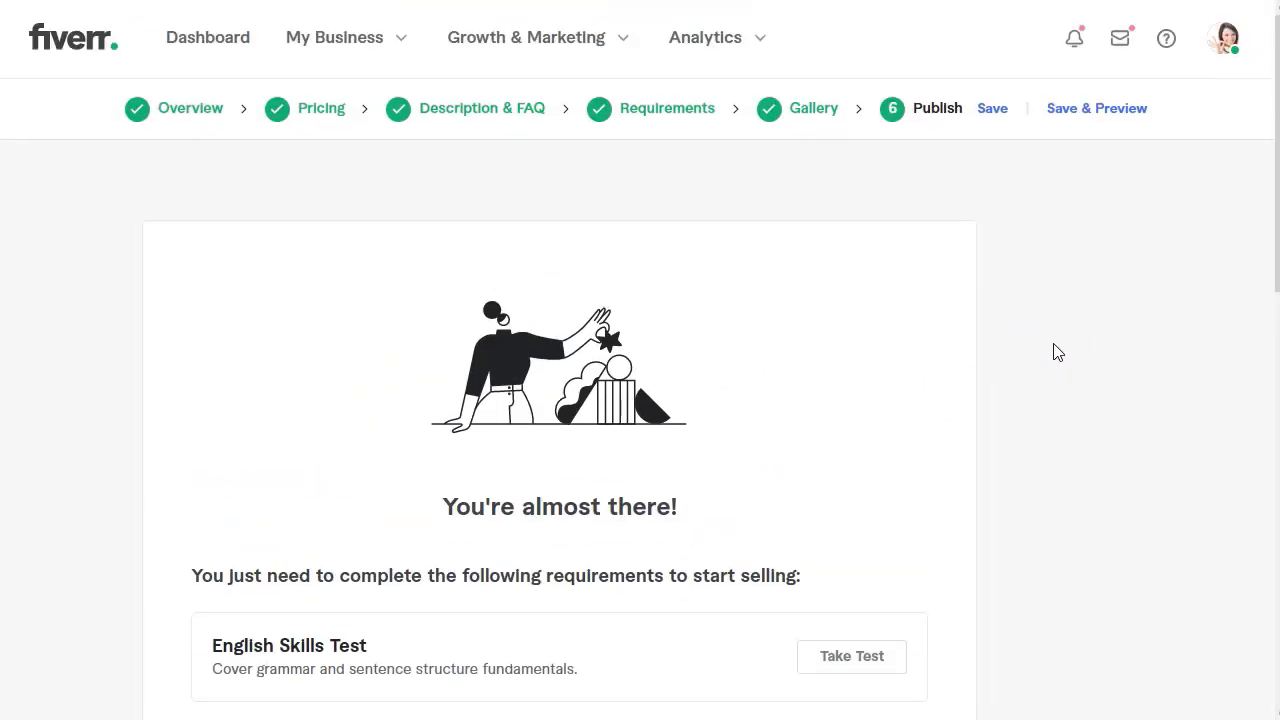
left_click(1057, 360)
scroll(1080, 390, "down", 1)
left_click(876, 566)
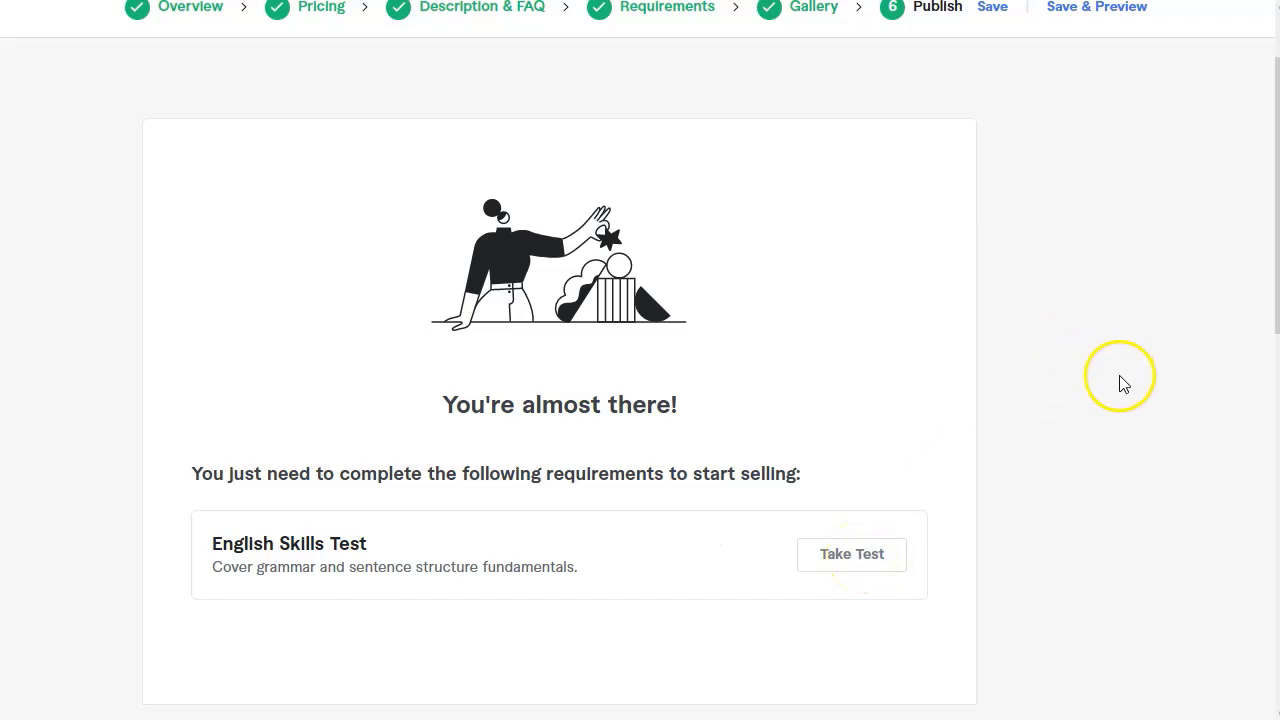
scroll(1121, 384, "up", 1)
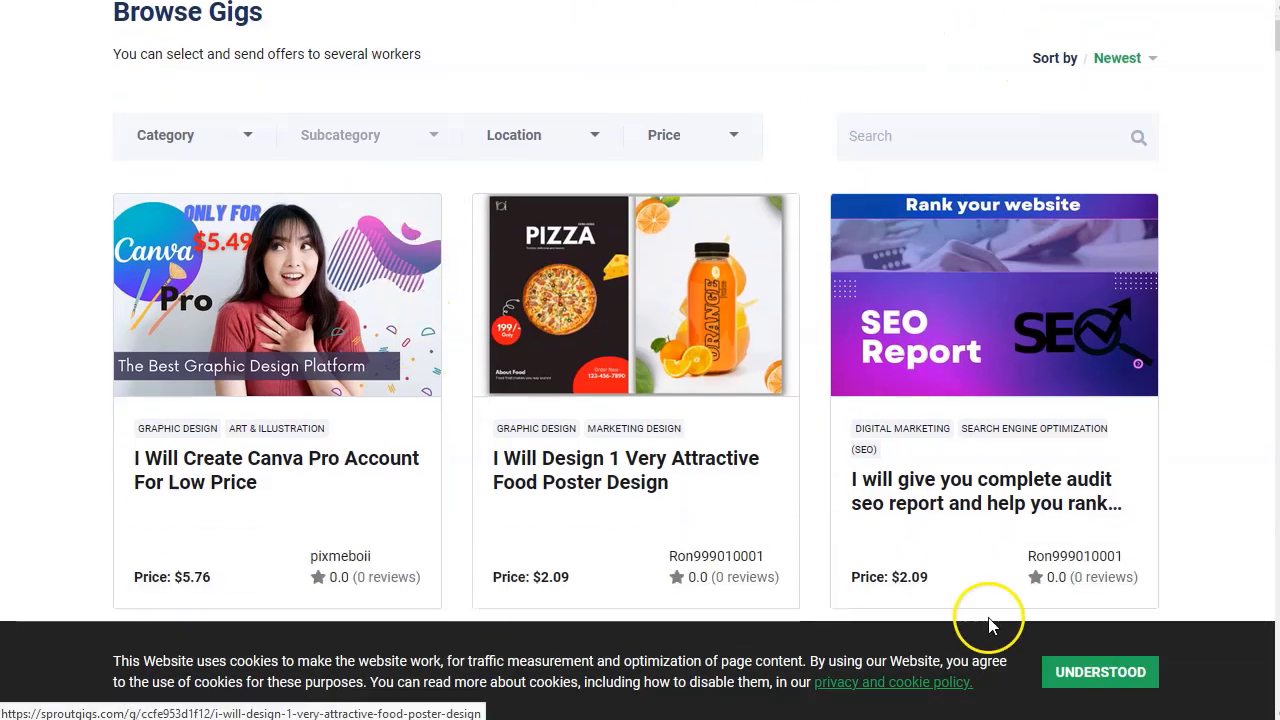
Accept the cookie notice on SproutGigs and look through the newest gigs, noting their service types and prices.
left_click(1090, 673)
scroll(306, 320, "down", 5)
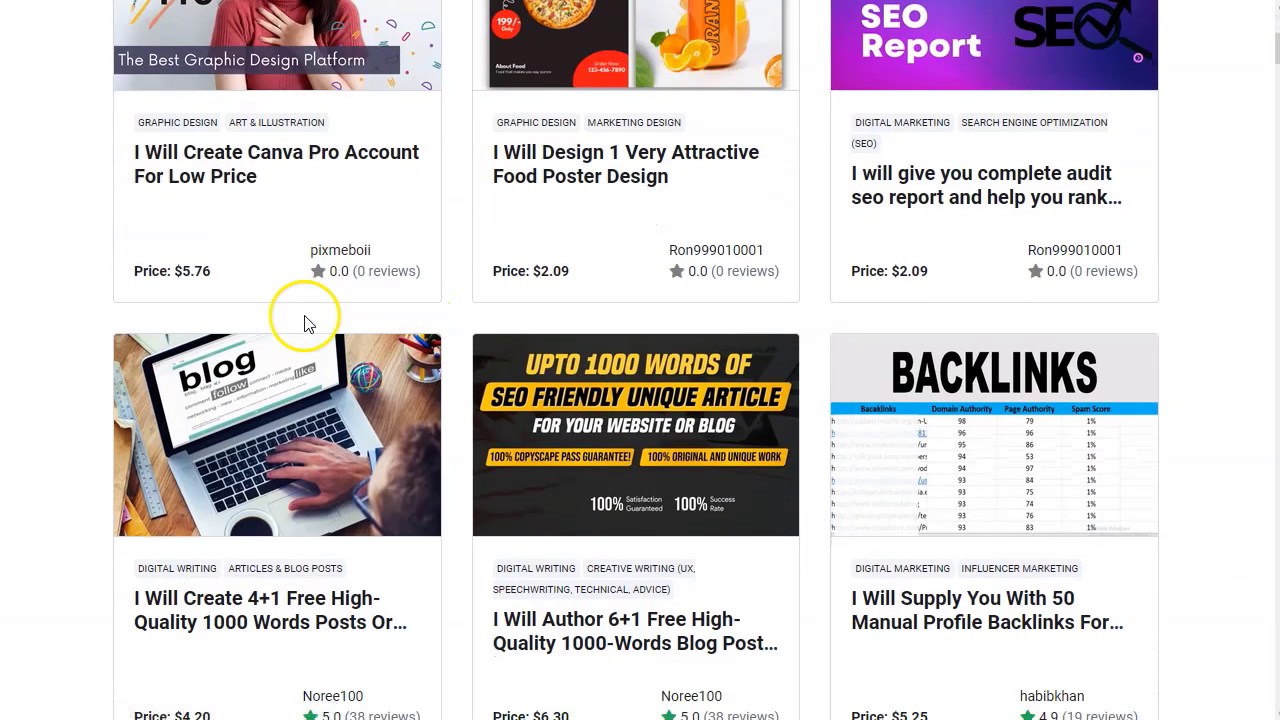
scroll(306, 390, "down", 11)
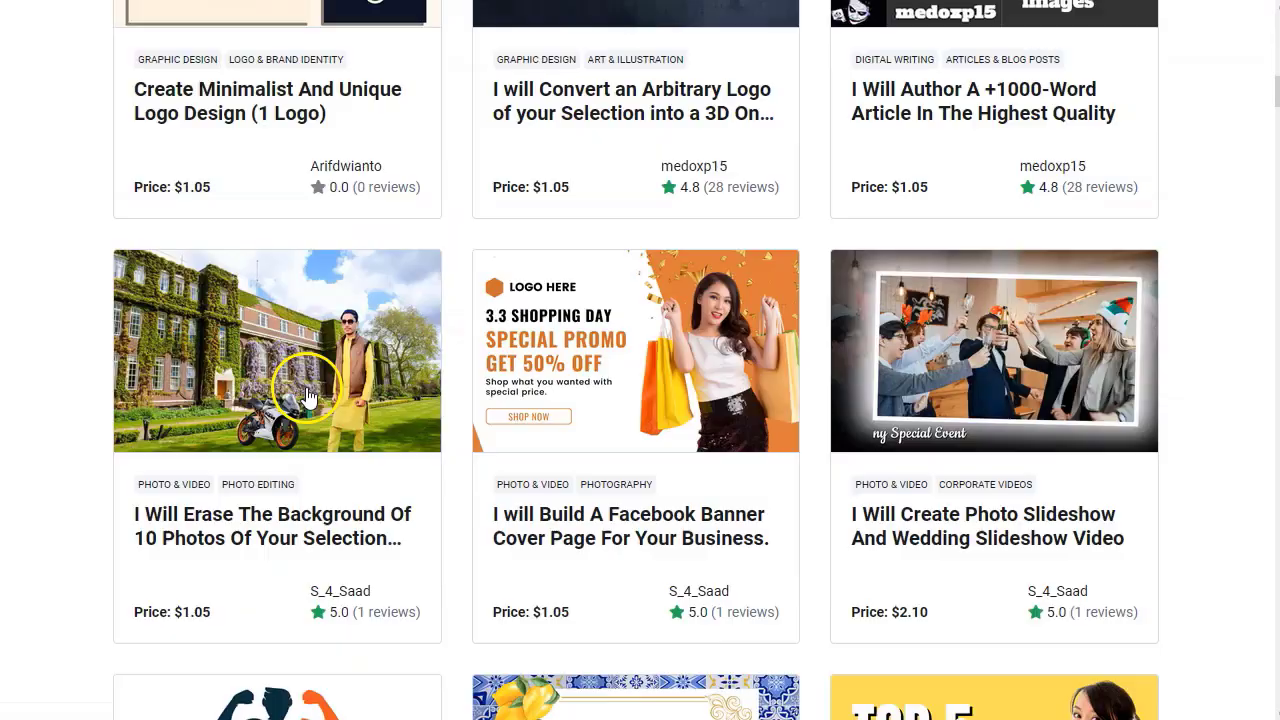
scroll(308, 397, "down", 11)
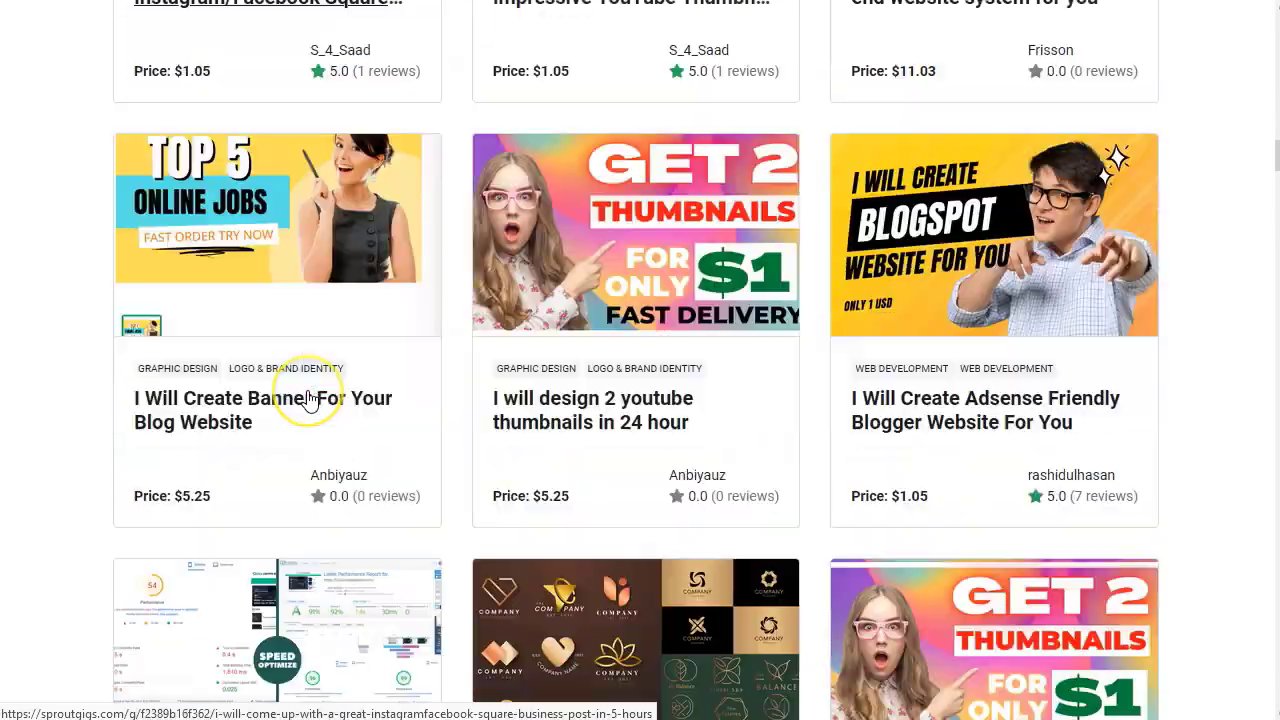
scroll(308, 397, "down", 13)
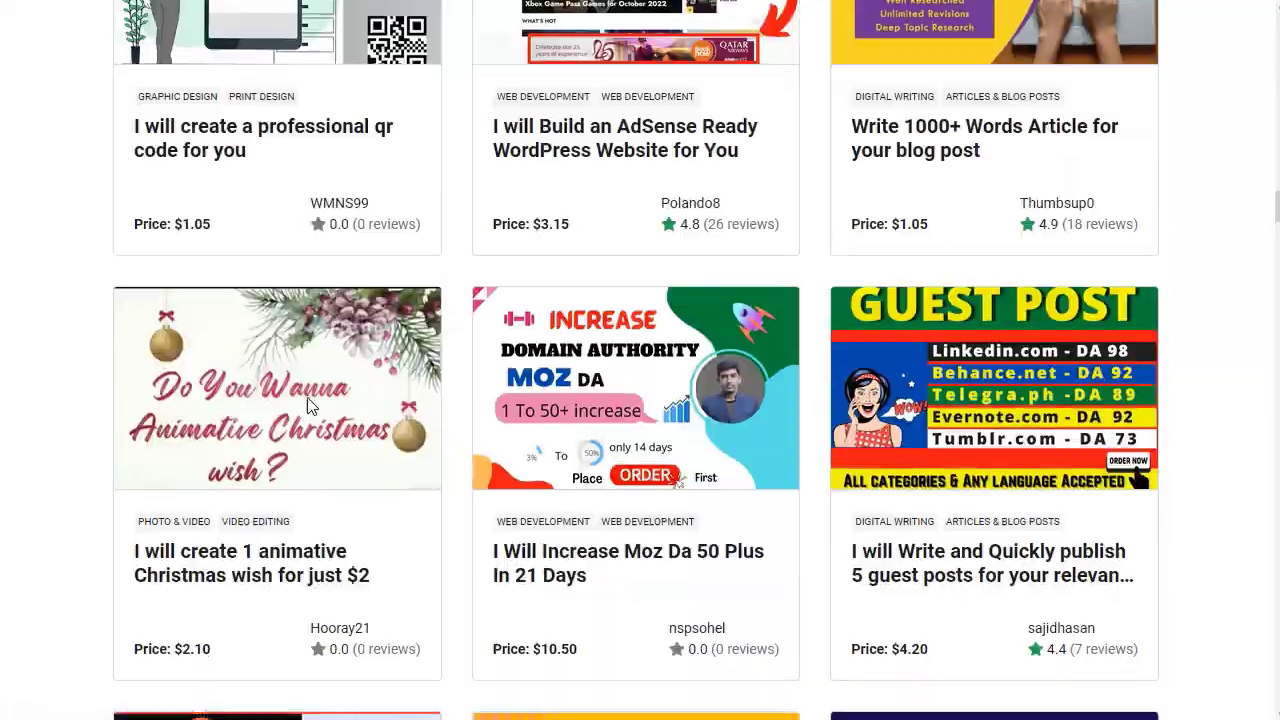
scroll(308, 407, "up", 20)
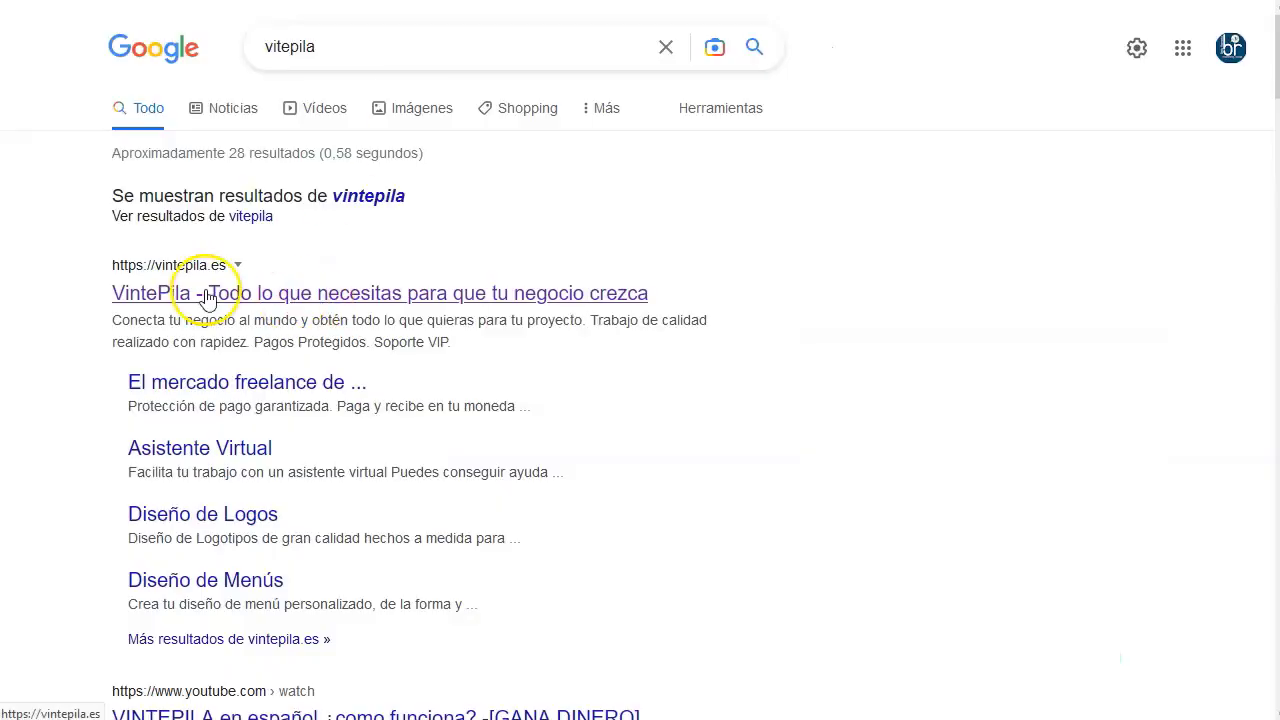
Open the VintePila website from the Google results and look through the freelance services on its home page.
left_click(222, 293)
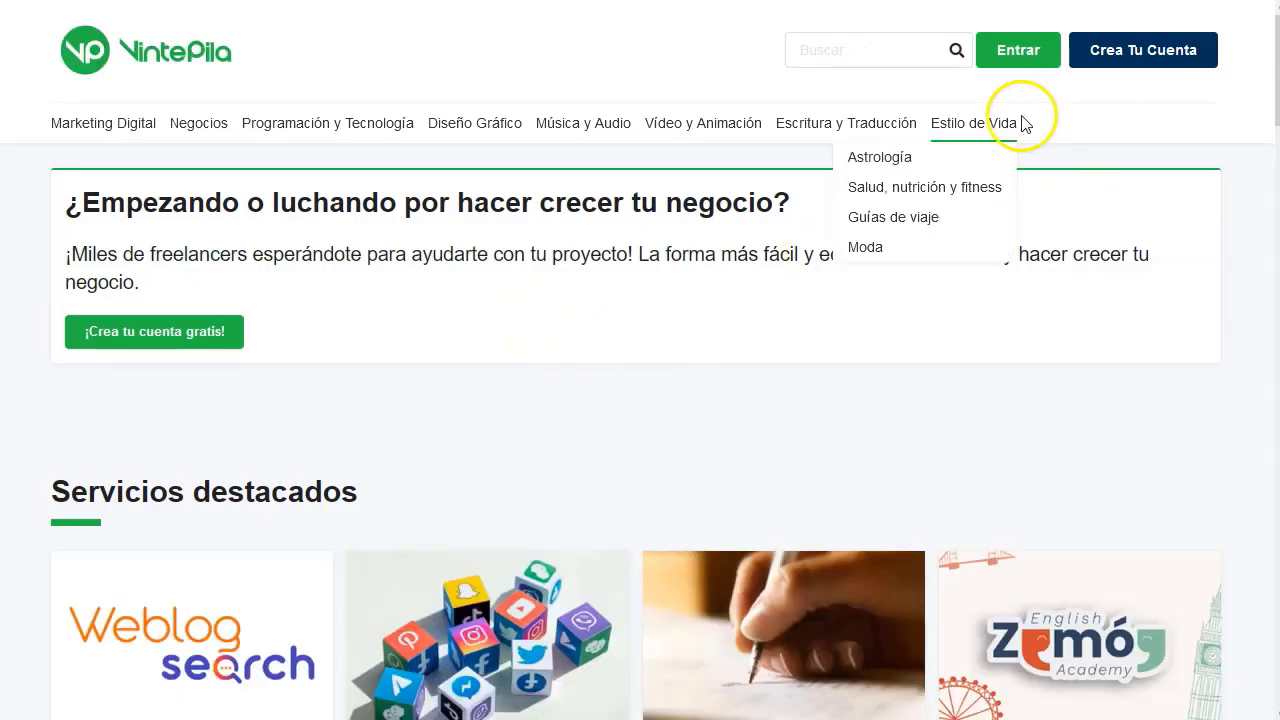
scroll(447, 378, "down", 2)
scroll(505, 515, "down", 12)
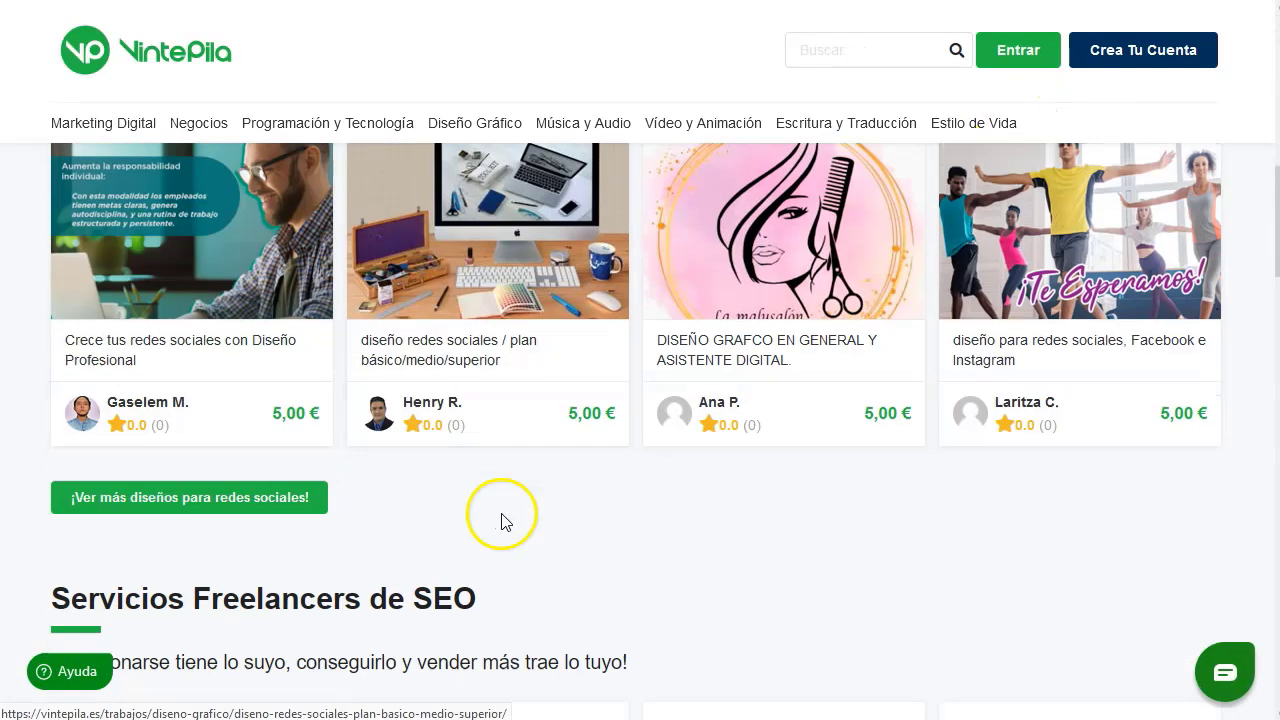
scroll(505, 521, "down", 4)
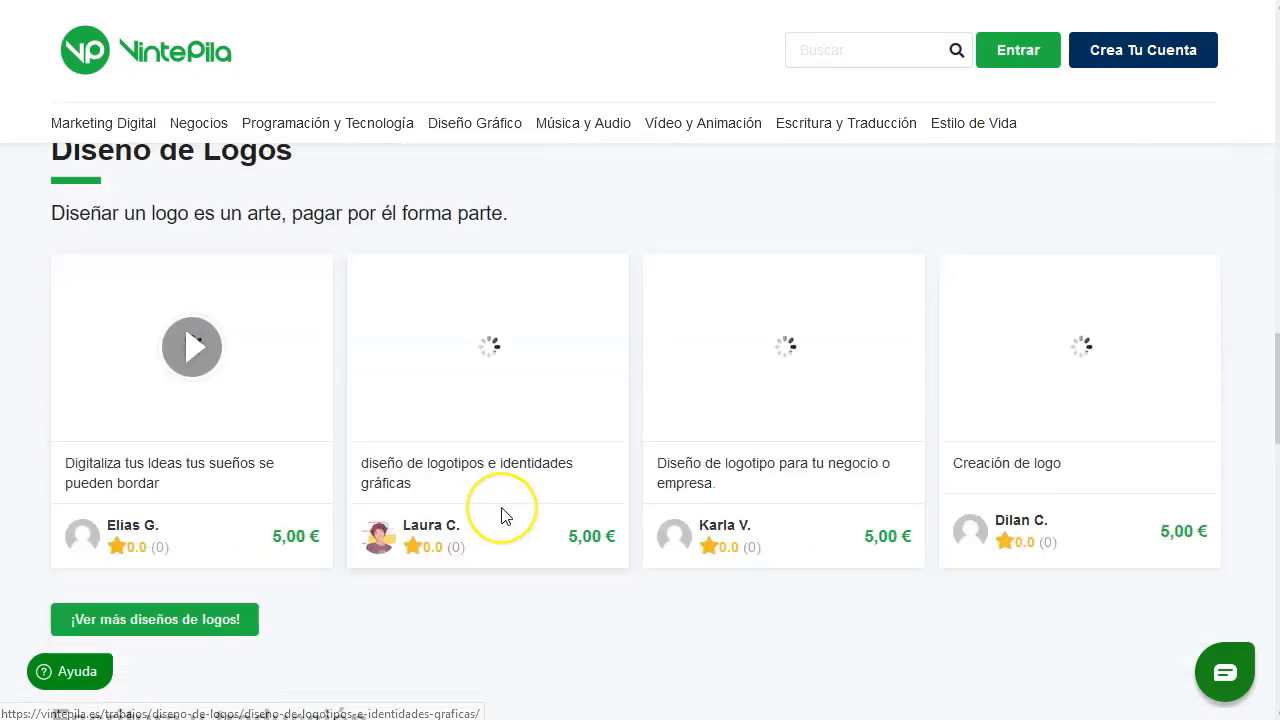
Search VintePila for "tiktok" and review the listed services and their prices.
left_click(858, 53)
key("Return")
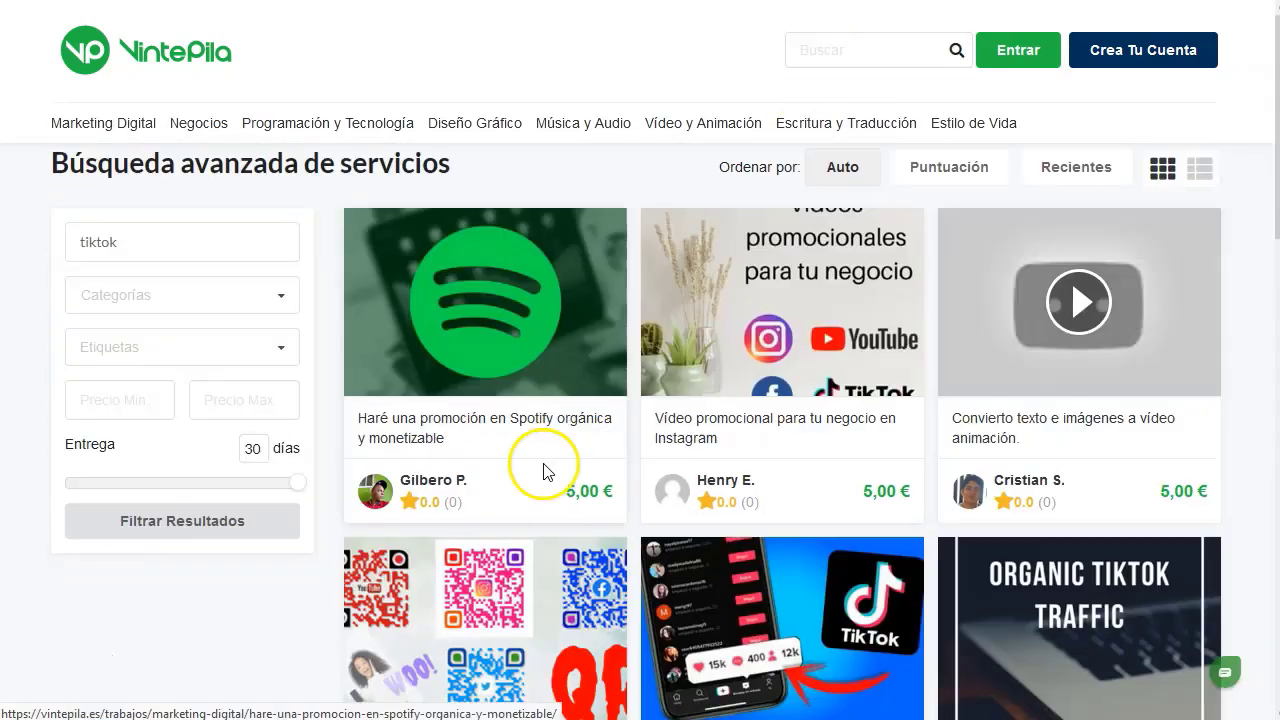
scroll(594, 500, "down", 3)
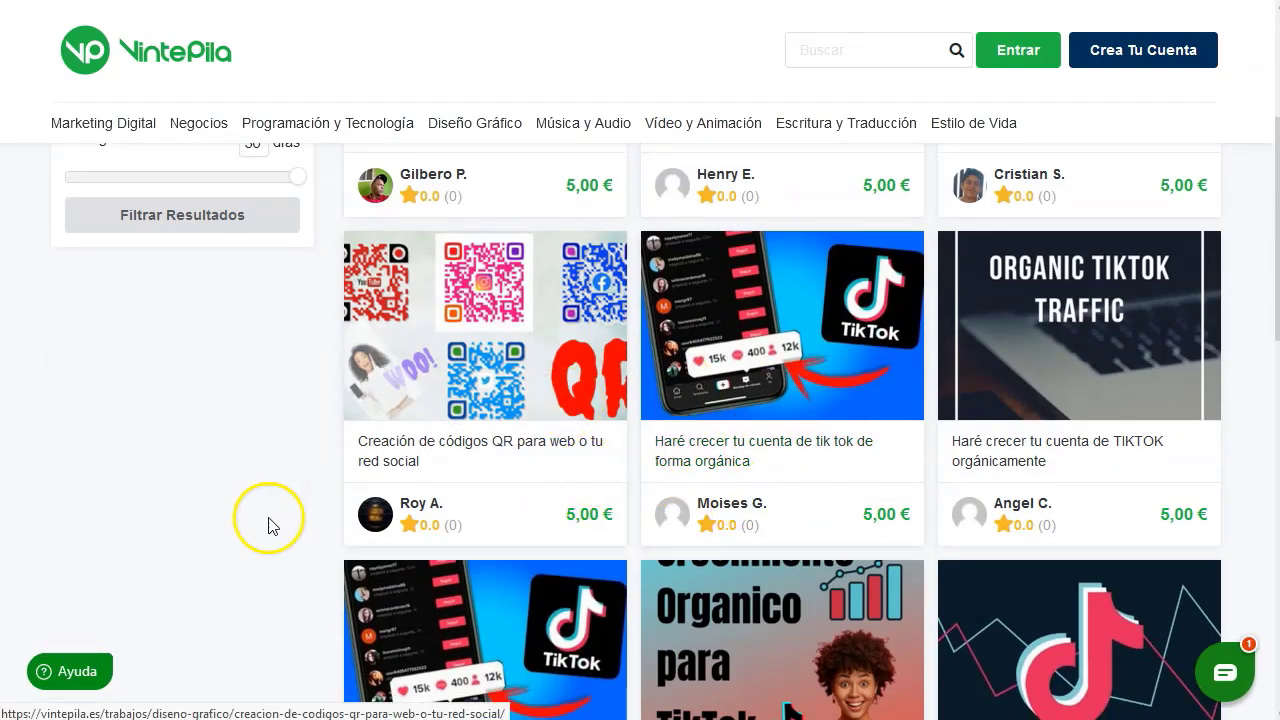
scroll(278, 527, "down", 4)
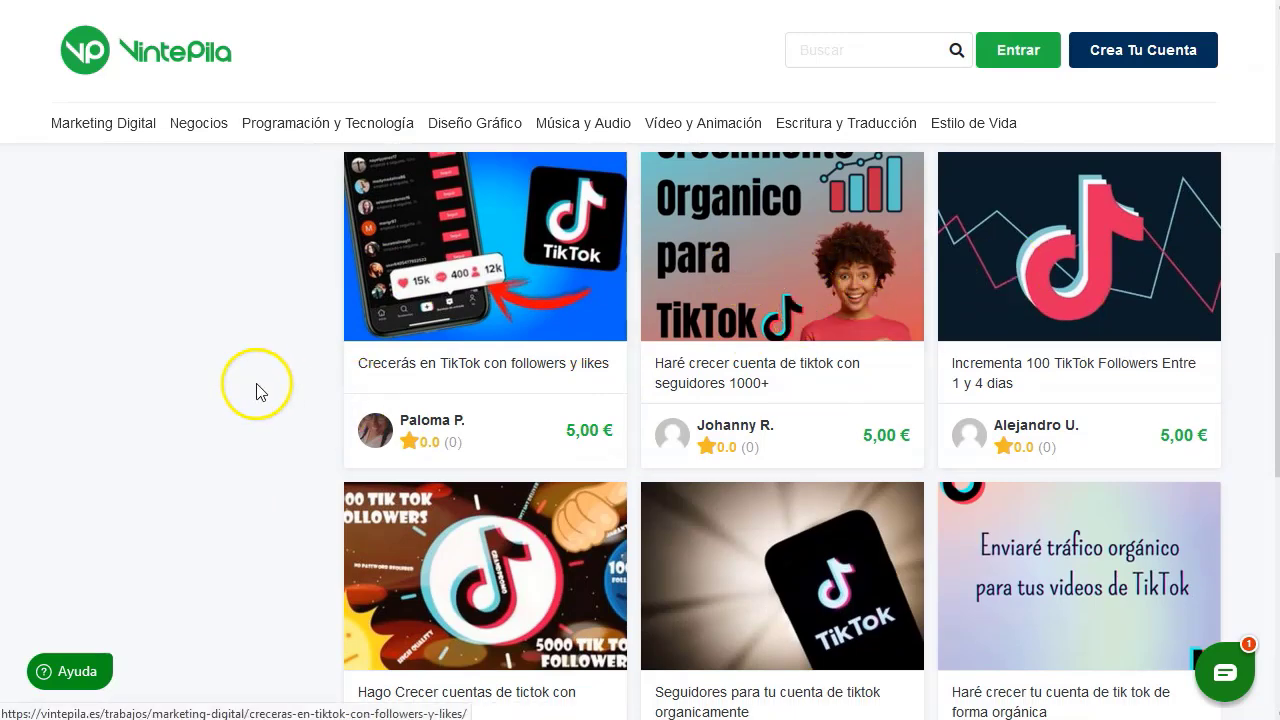
scroll(257, 389, "down", 4)
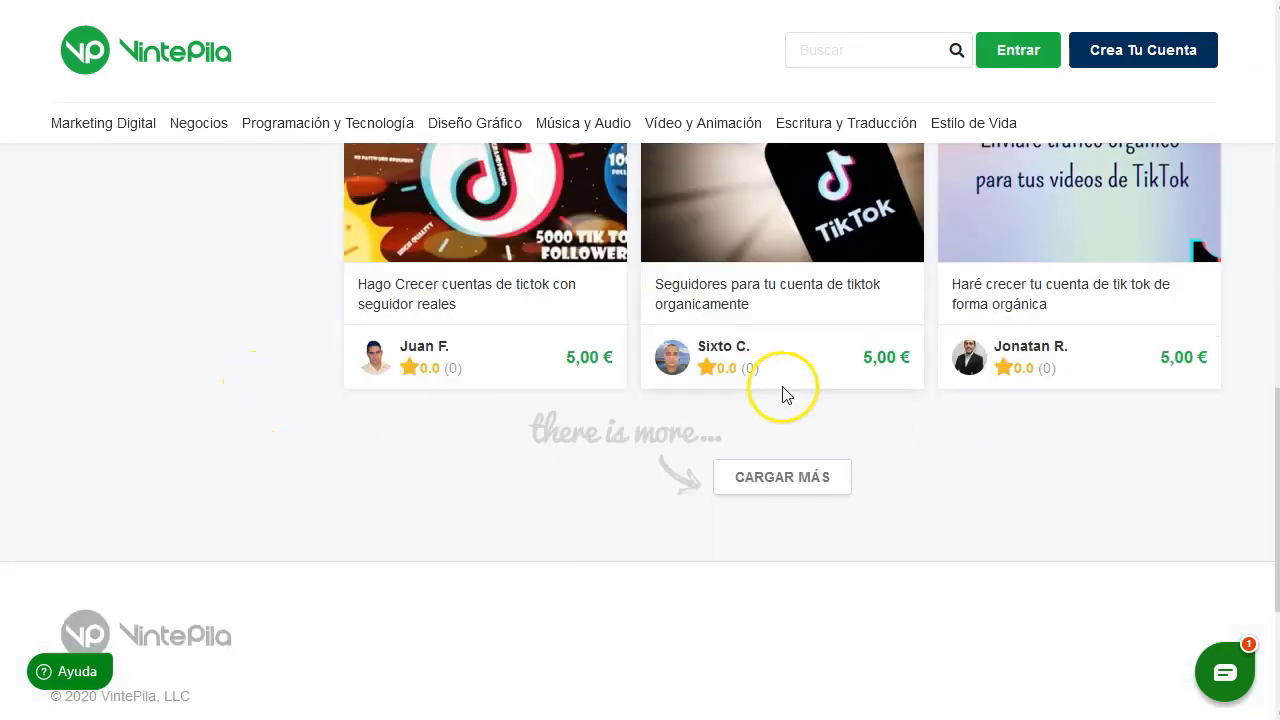
scroll(783, 395, "up", 10)
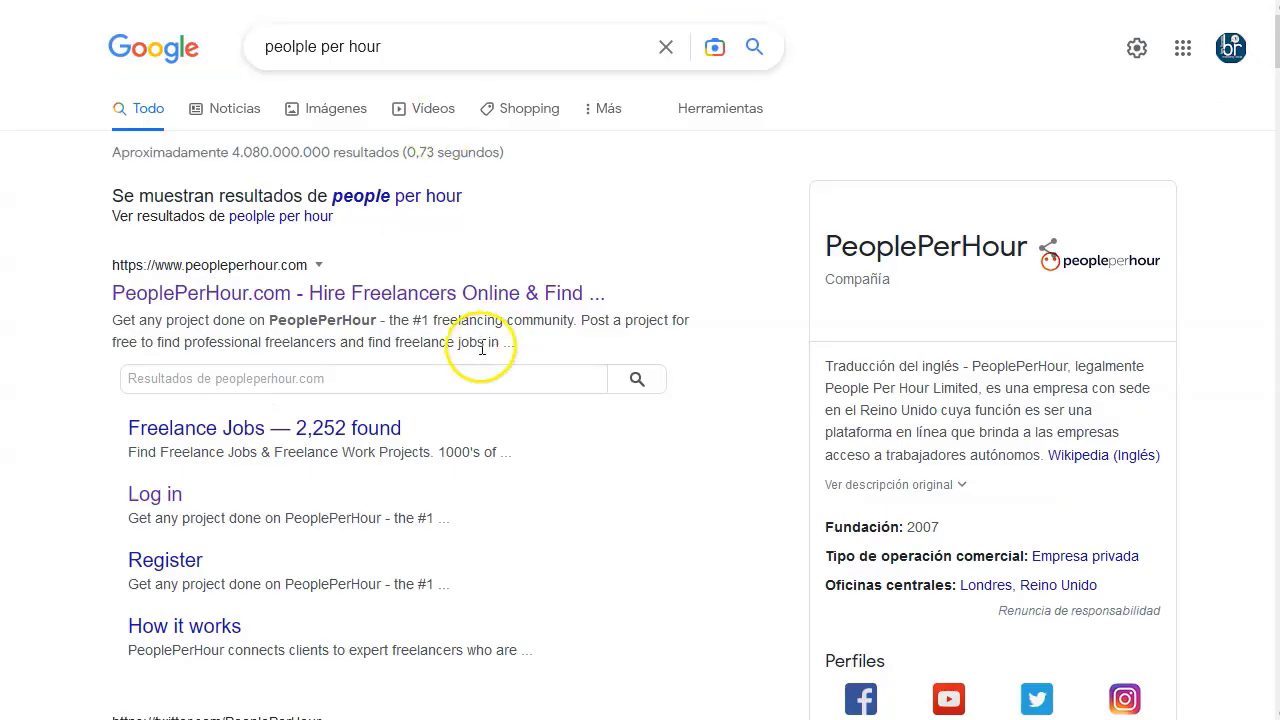
Open PeoplePerHour from the Google results and search its freelance services for "tiktok".
left_click(217, 290)
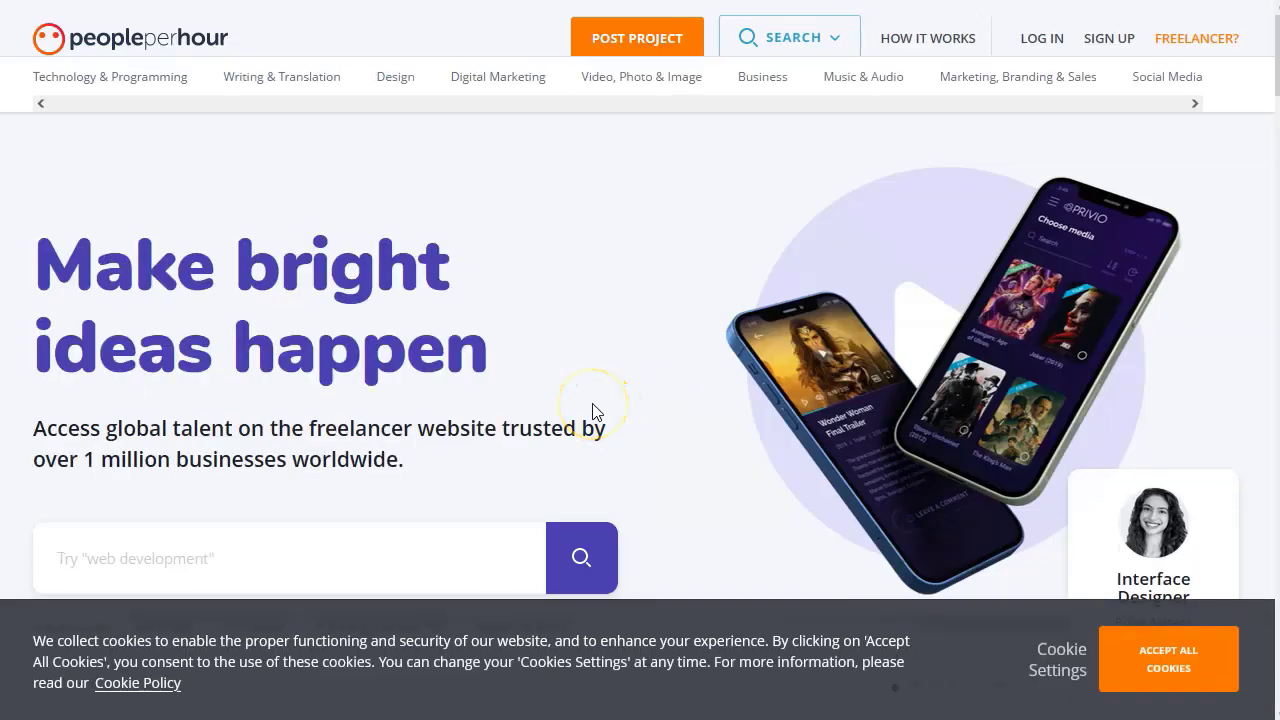
scroll(593, 410, "down", 2)
left_click(412, 365)
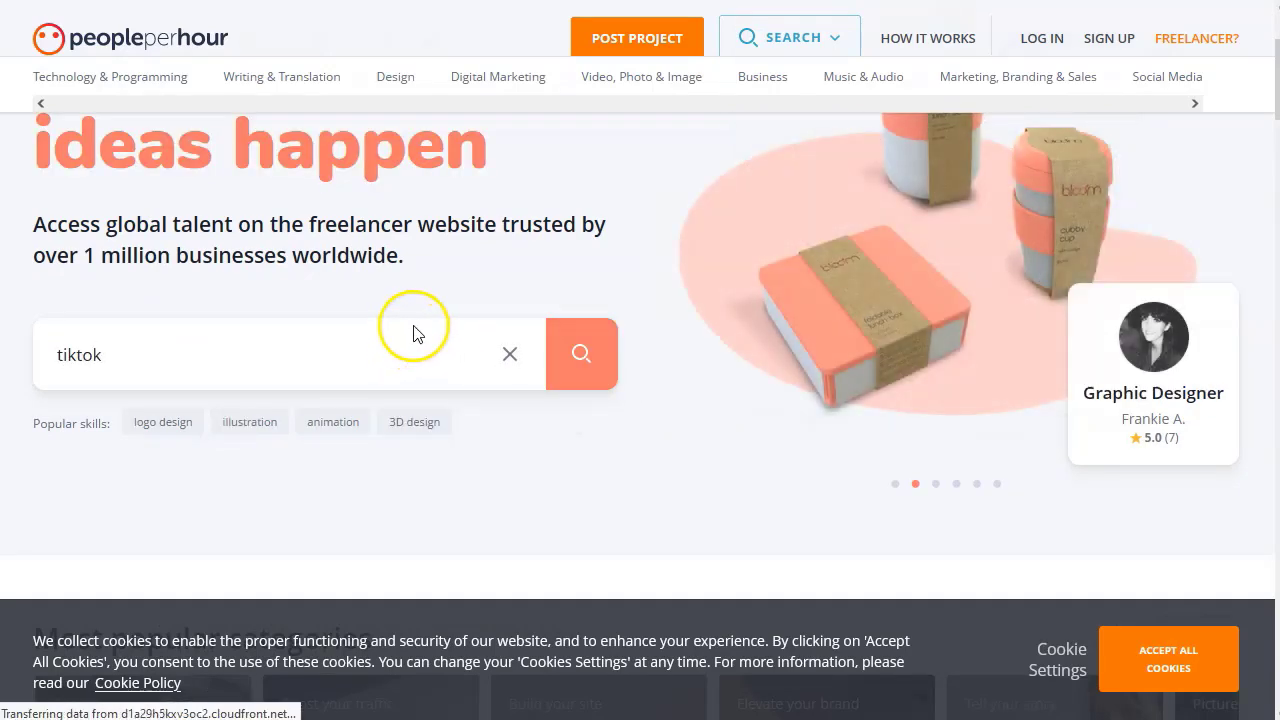
left_click(549, 342)
Examine the TikTok promotion offers on PeoplePerHour, comparing their prices, ratings and delivery times.
scroll(1066, 514, "down", 6)
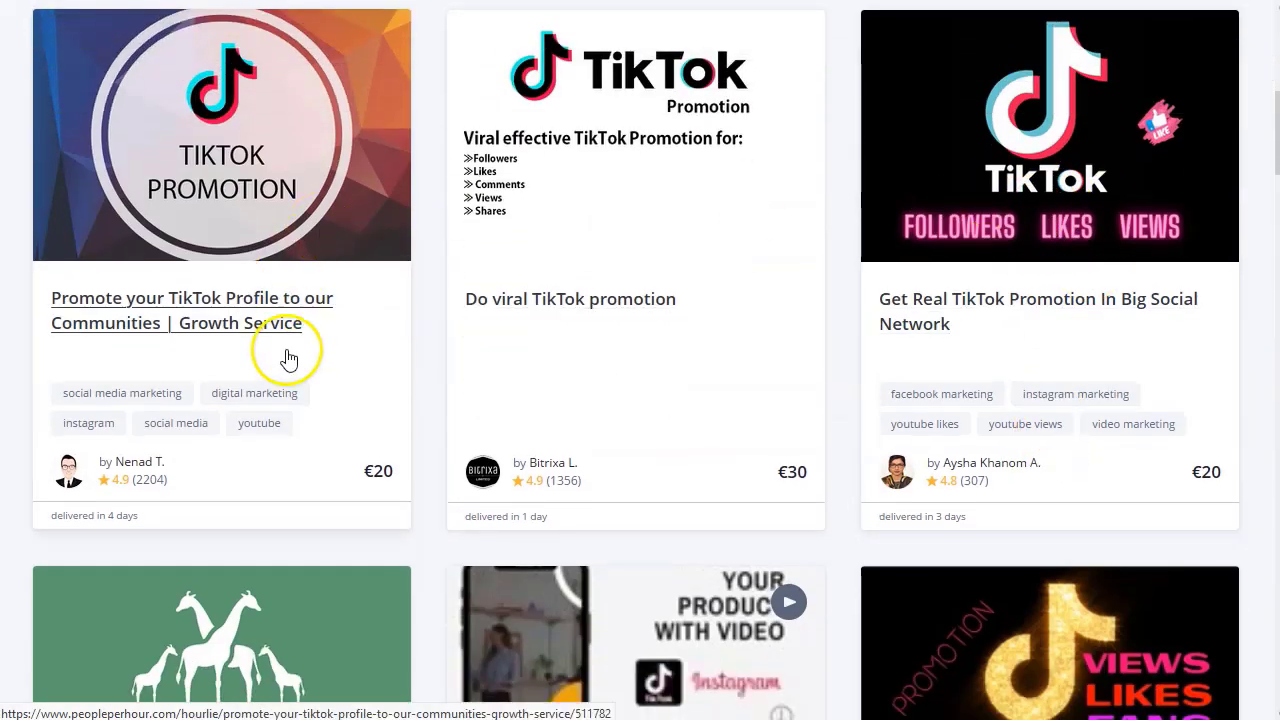
scroll(714, 390, "down", 2)
scroll(700, 380, "down", 2)
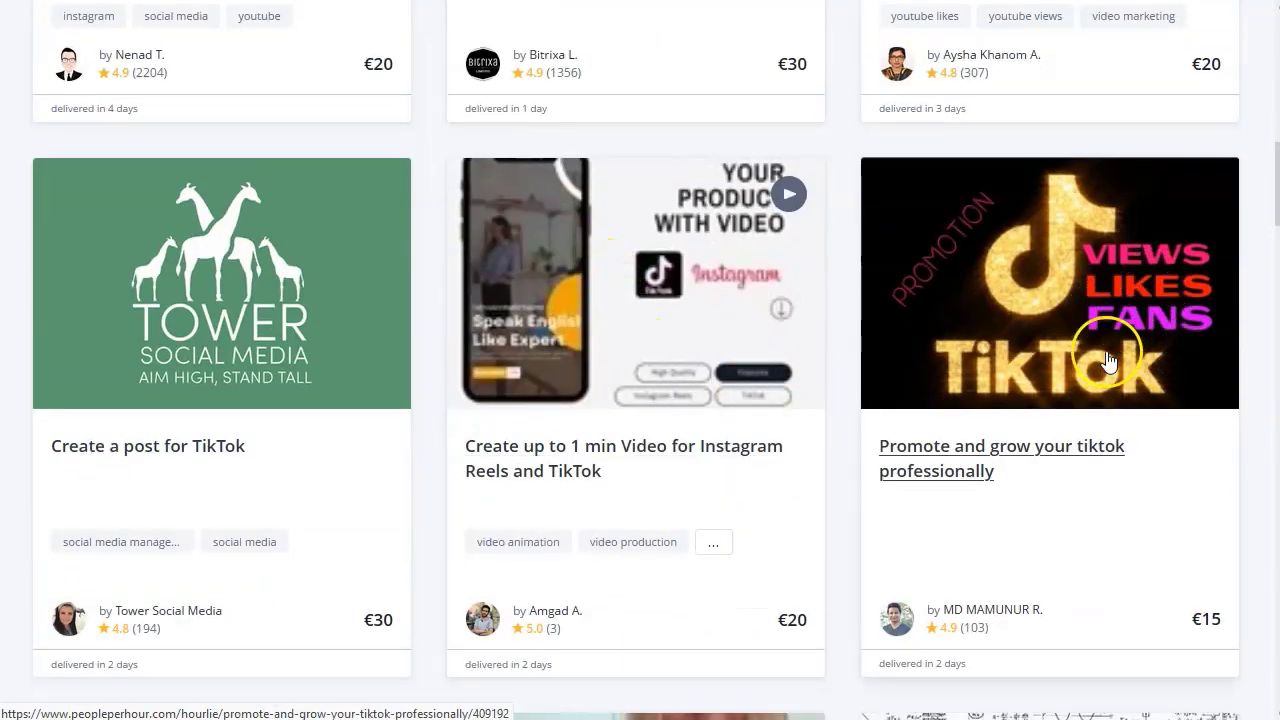
scroll(266, 388, "down", 6)
scroll(266, 392, "down", 3)
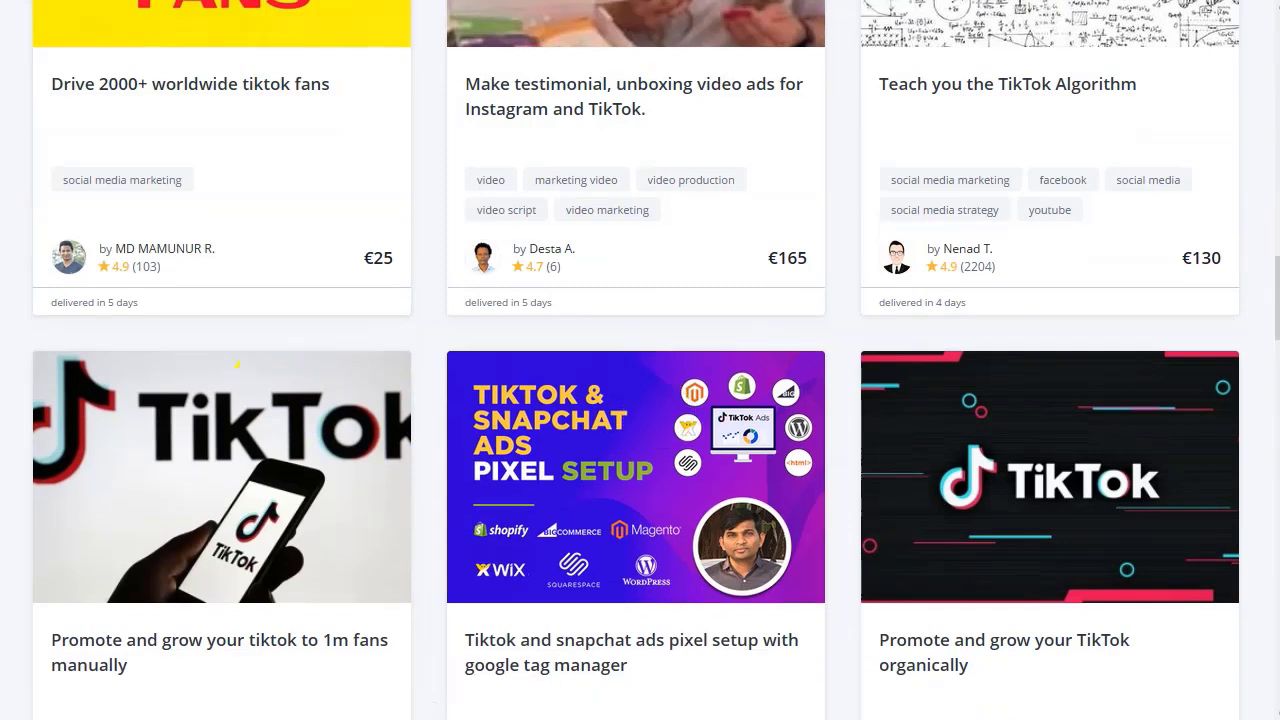